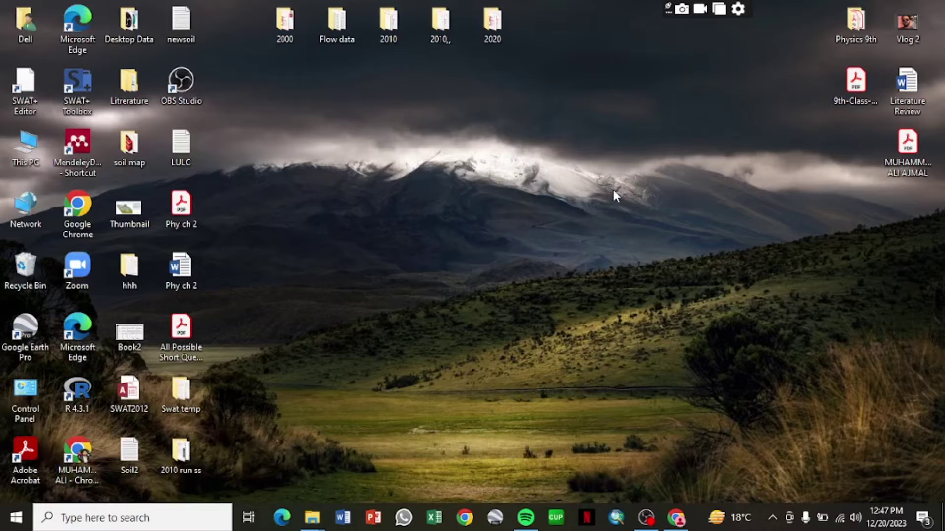
{"action": "right_click", "coordinate": [541, 122]}
{"action": "left_click", "coordinate": [575, 166]}
{"action": "left_click", "coordinate": [675, 523]}
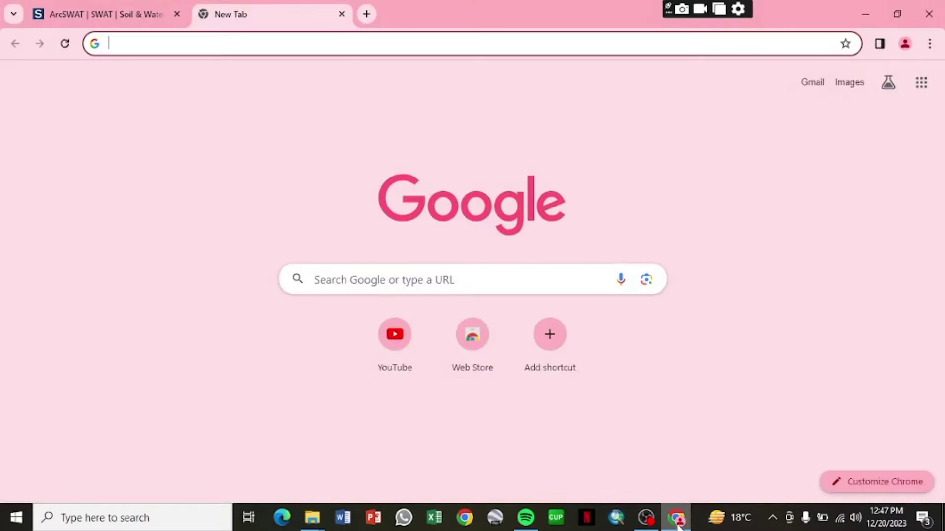
{"action": "left_click", "coordinate": [860, 9]}
{"action": "right_click", "coordinate": [671, 126]}
{"action": "left_click", "coordinate": [708, 168]}
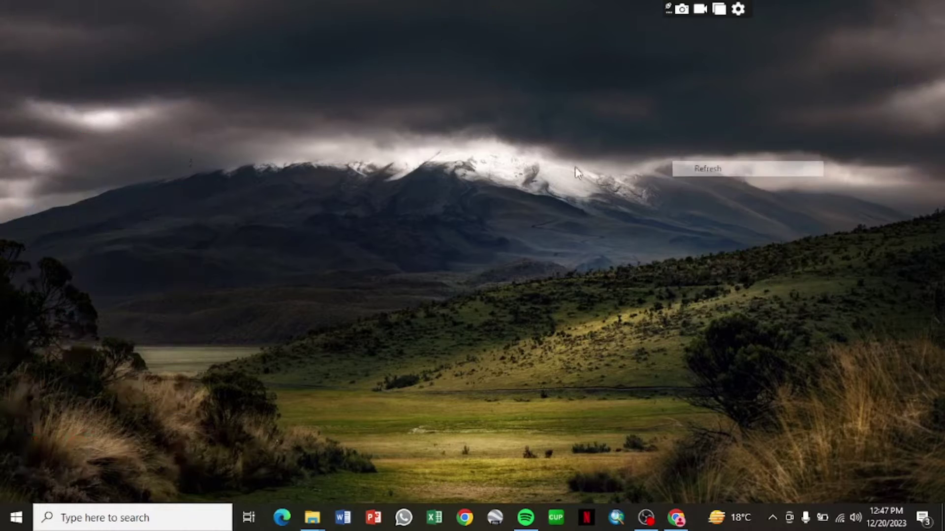
{"action": "right_click", "coordinate": [526, 160]}
{"action": "left_click", "coordinate": [567, 201]}
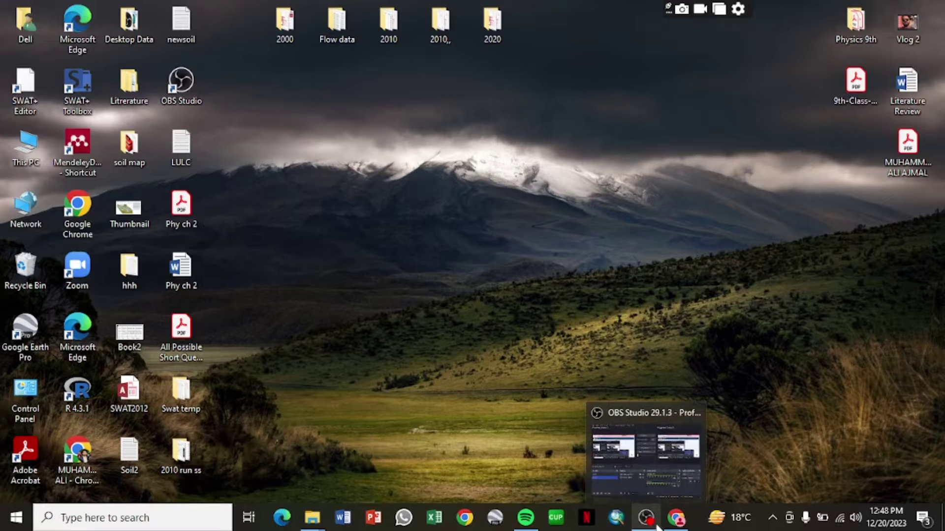
Switch to Chrome, search Google for arcswat and open the ArcSWAT page of the SWAT website.
{"action": "left_click", "coordinate": [675, 518]}
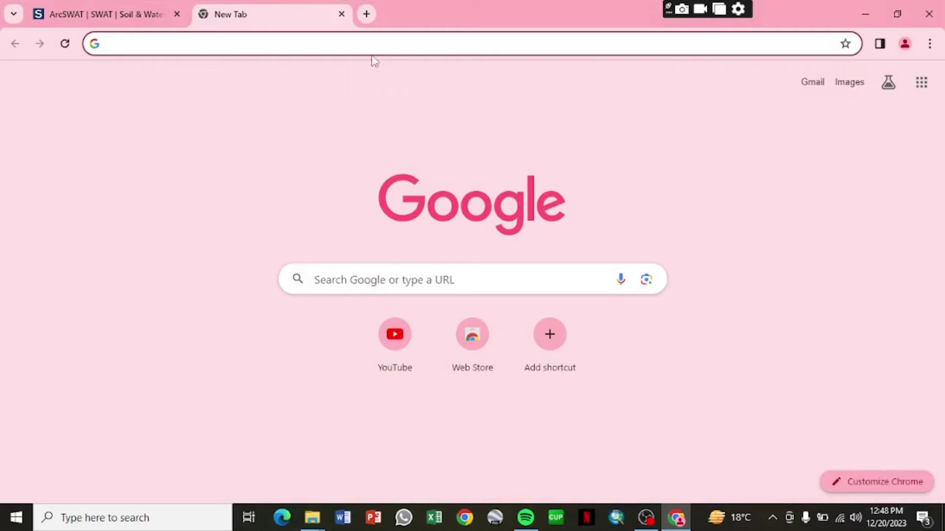
{"action": "left_click", "coordinate": [339, 279]}
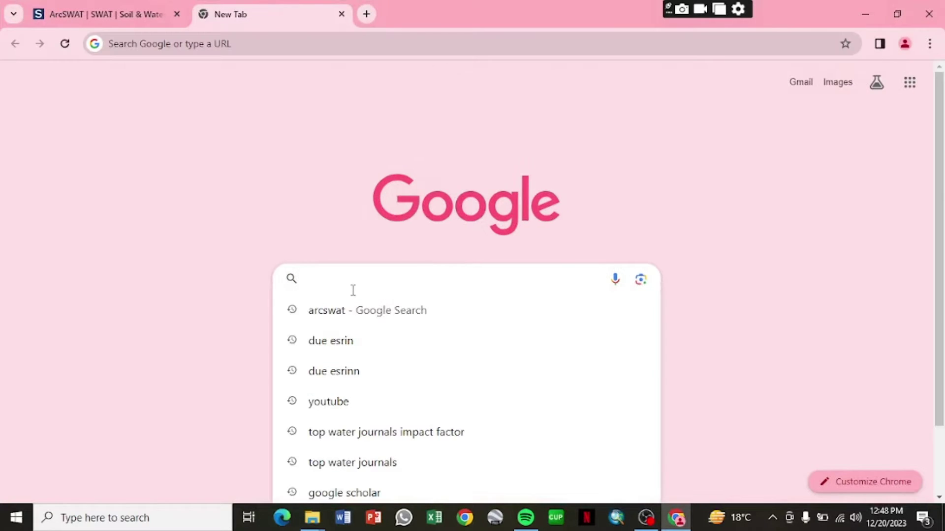
{"action": "left_click", "coordinate": [352, 311]}
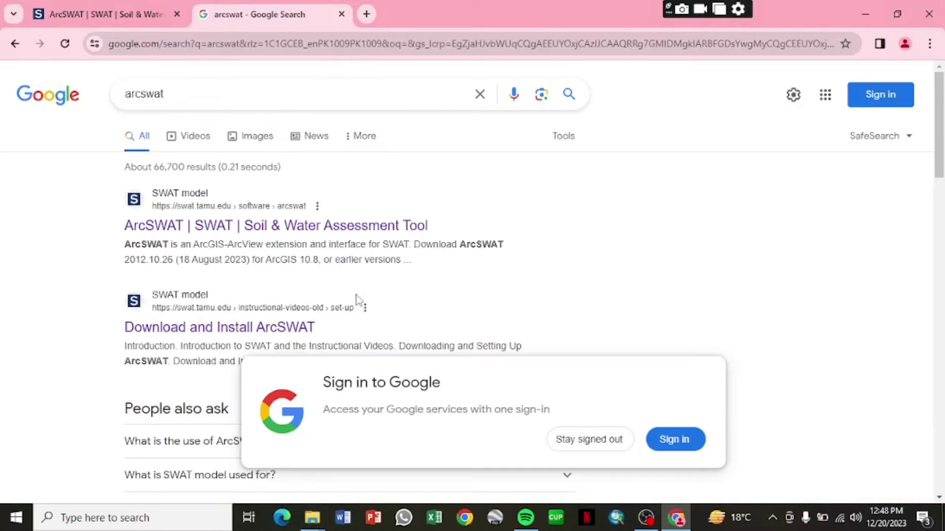
{"action": "left_click", "coordinate": [258, 227]}
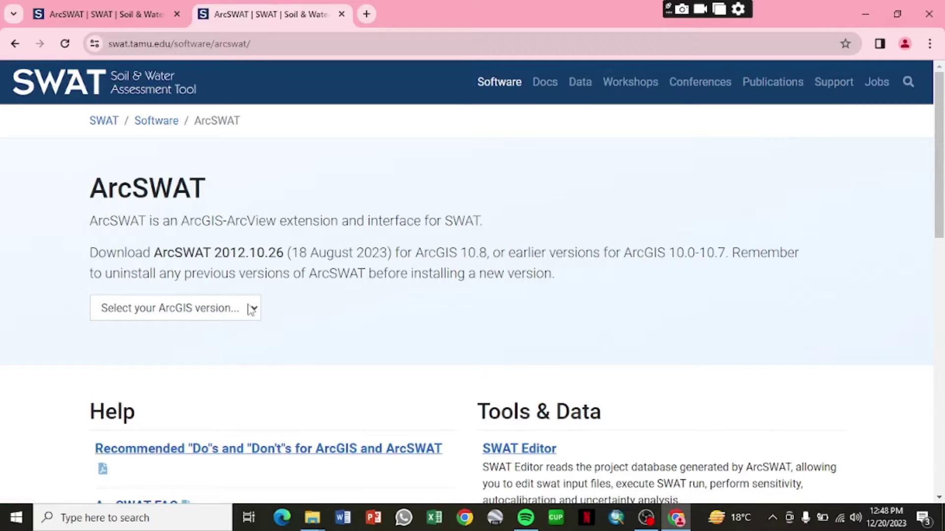
Choose ArcGIS 10.2 as the ArcGIS version to display the matching ArcSWAT download links.
{"action": "left_click", "coordinate": [251, 309]}
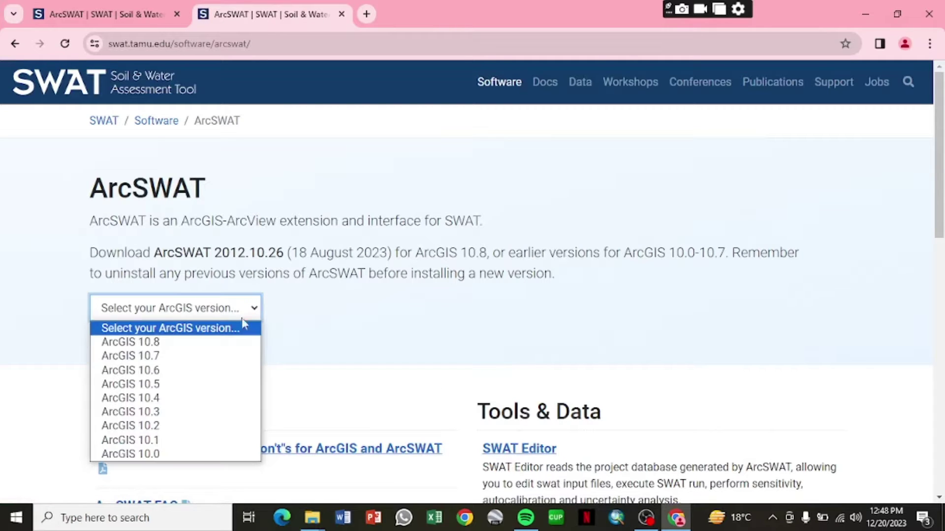
{"action": "left_click", "coordinate": [168, 426]}
{"action": "scroll", "coordinate": [379, 308], "scroll_direction": "down", "scroll_amount": 3}
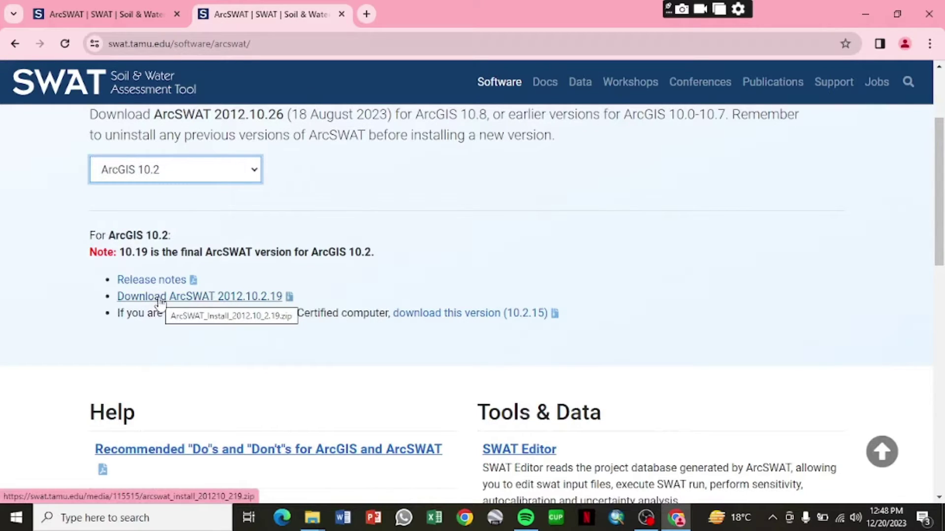
Launch ArcMap, minimize the browser and dismiss the Getting Started dialog to begin with an untitled map.
{"action": "left_click", "coordinate": [617, 525]}
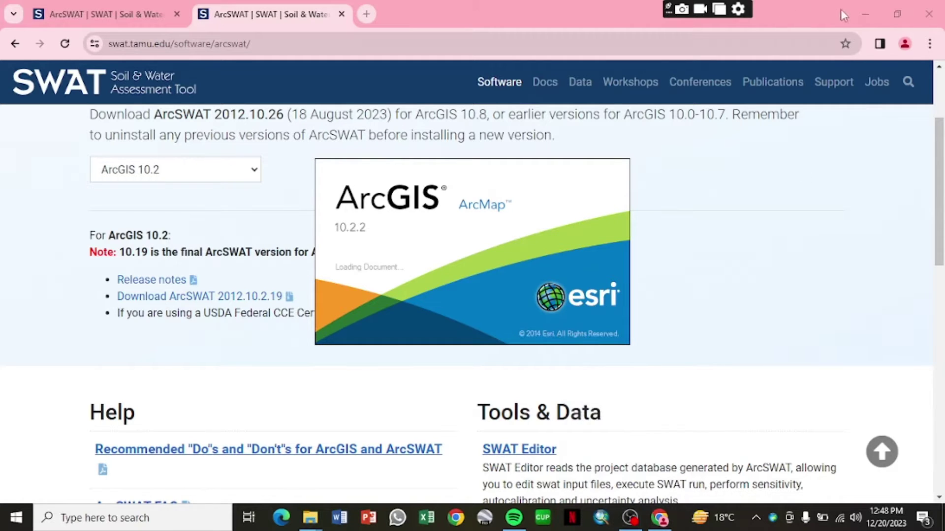
{"action": "left_click", "coordinate": [867, 11]}
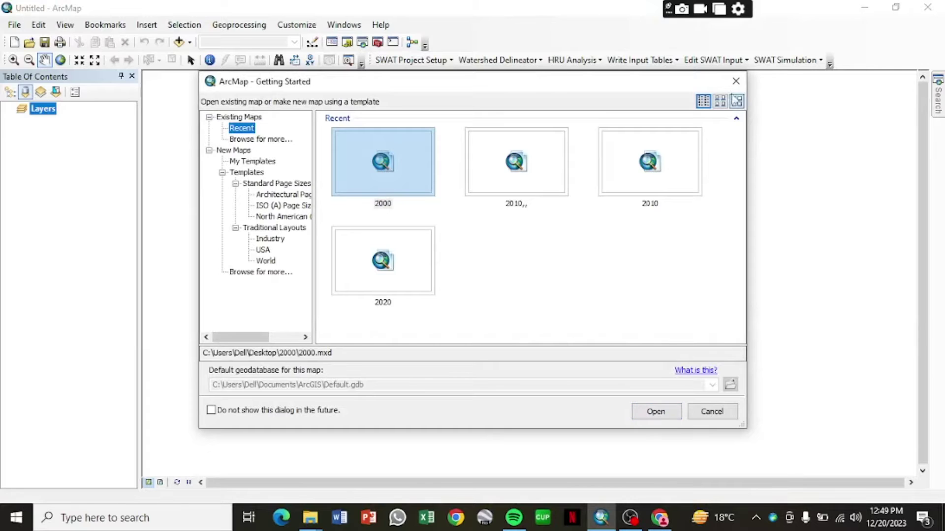
{"action": "left_click", "coordinate": [735, 82]}
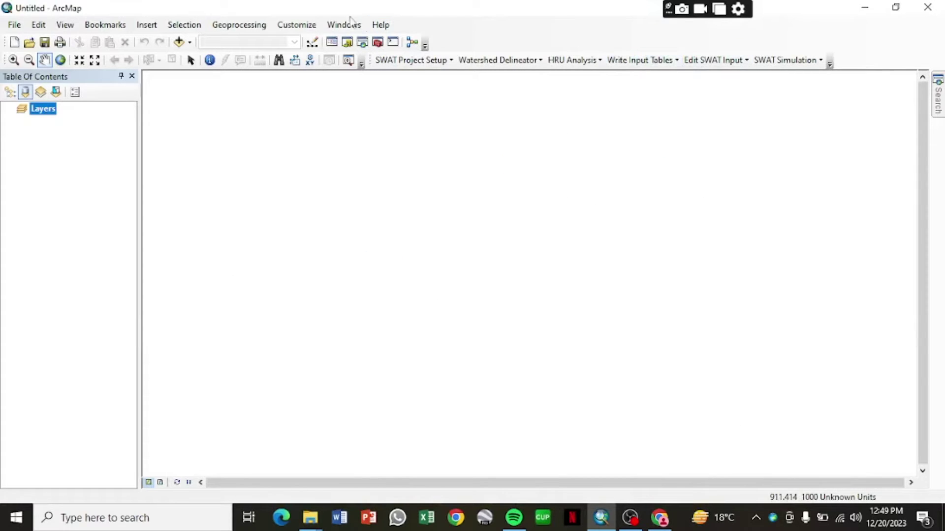
Review which ArcMap extensions are enabled, including Spatial Analyst and the SWAT entries, and close the list.
{"action": "left_click", "coordinate": [291, 28]}
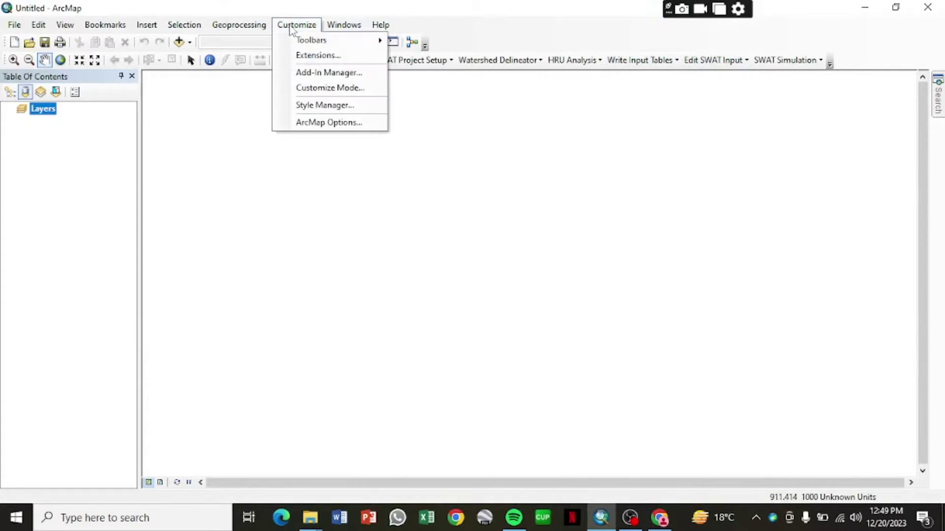
{"action": "left_click", "coordinate": [311, 57]}
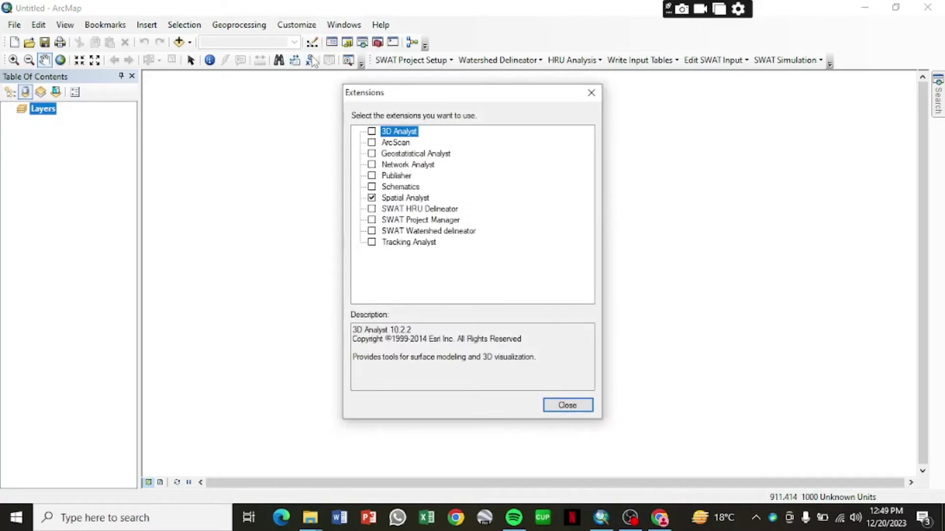
{"action": "left_click", "coordinate": [588, 99]}
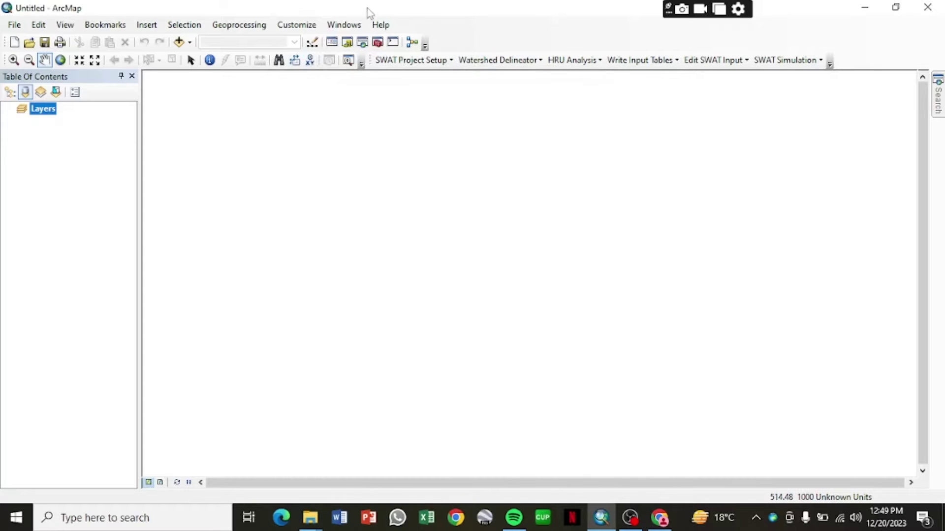
Check in ArcMap's list of toolbars whether the ArcSWAT toolbar is turned on.
{"action": "left_click", "coordinate": [297, 25]}
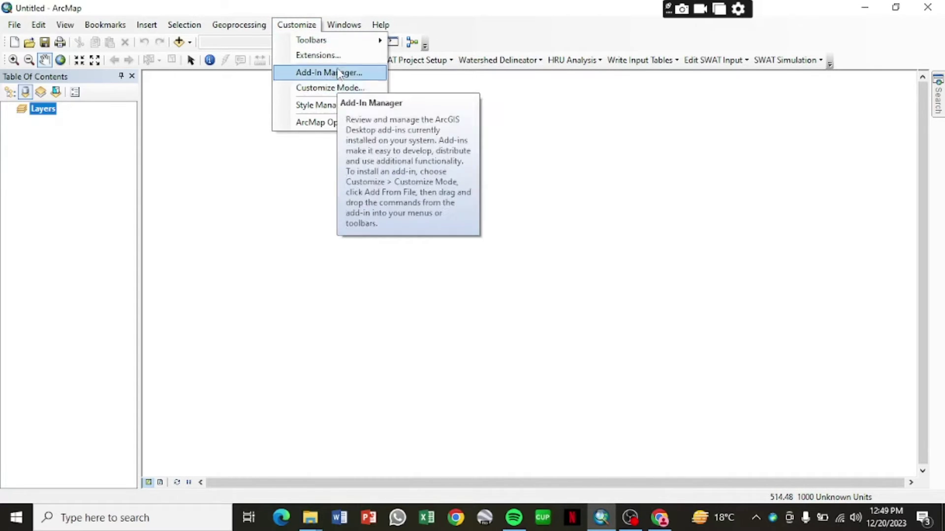
{"action": "mouse_move", "coordinate": [334, 45]}
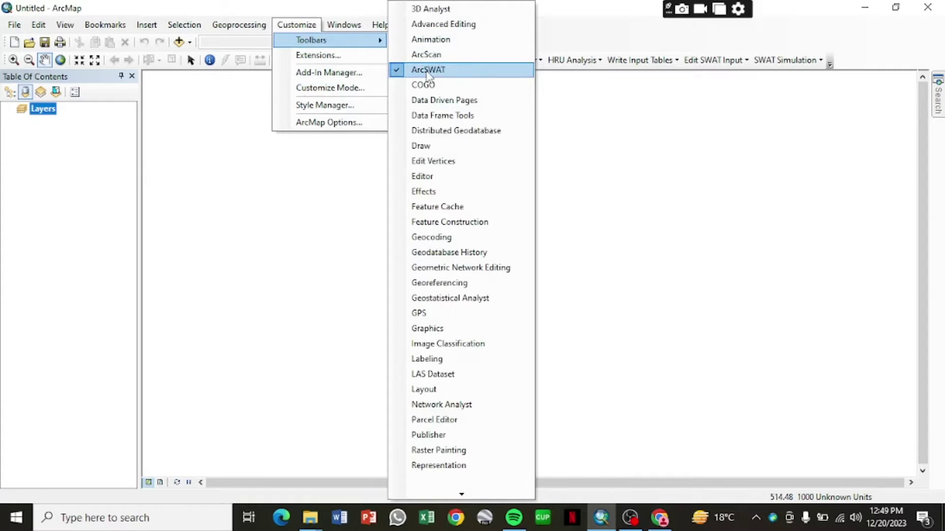
{"action": "left_click", "coordinate": [570, 109]}
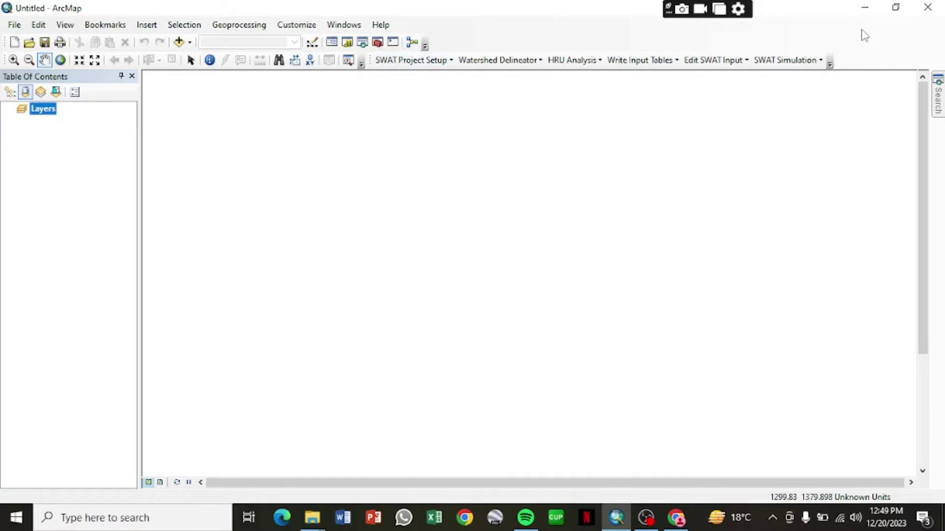
{"action": "left_click", "coordinate": [864, 7]}
{"action": "right_click", "coordinate": [568, 150]}
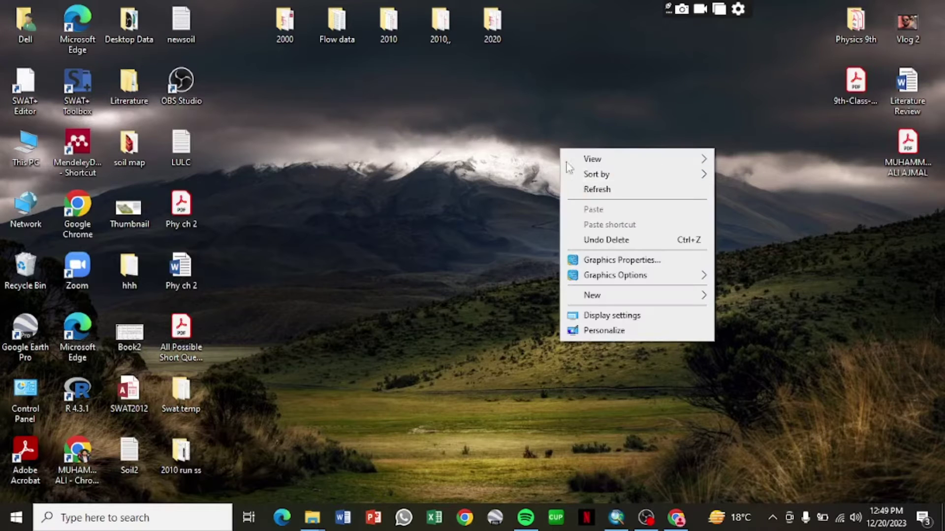
{"action": "left_click", "coordinate": [595, 186]}
{"action": "right_click", "coordinate": [518, 121]}
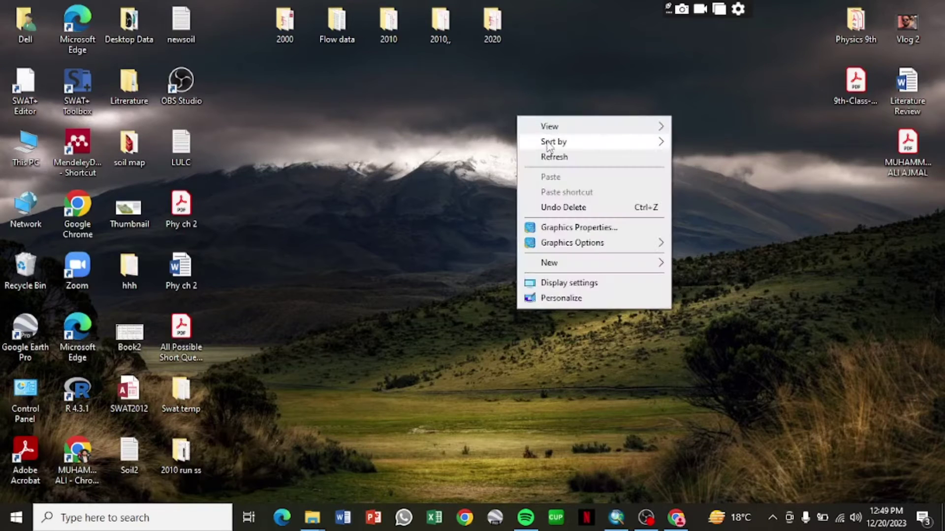
{"action": "left_click", "coordinate": [551, 154]}
{"action": "right_click", "coordinate": [552, 158]}
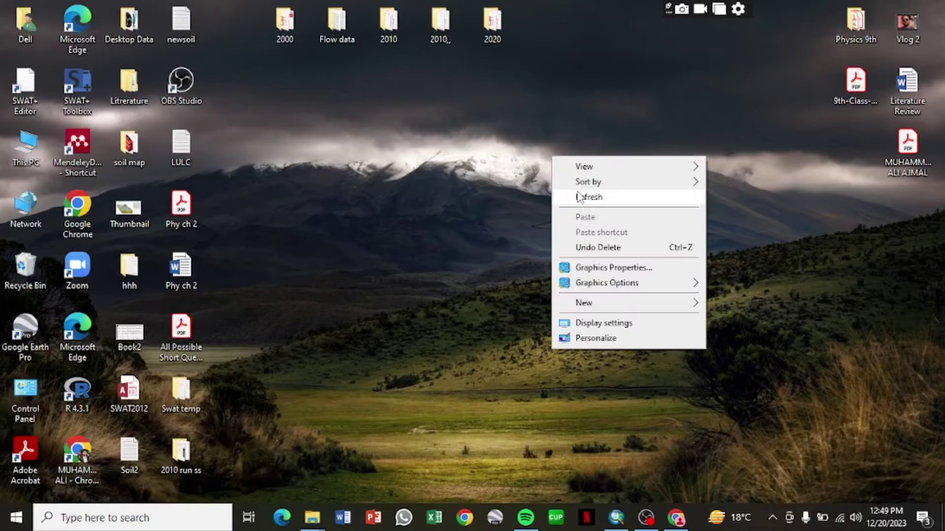
{"action": "left_click", "coordinate": [579, 195]}
{"action": "right_click", "coordinate": [579, 214]}
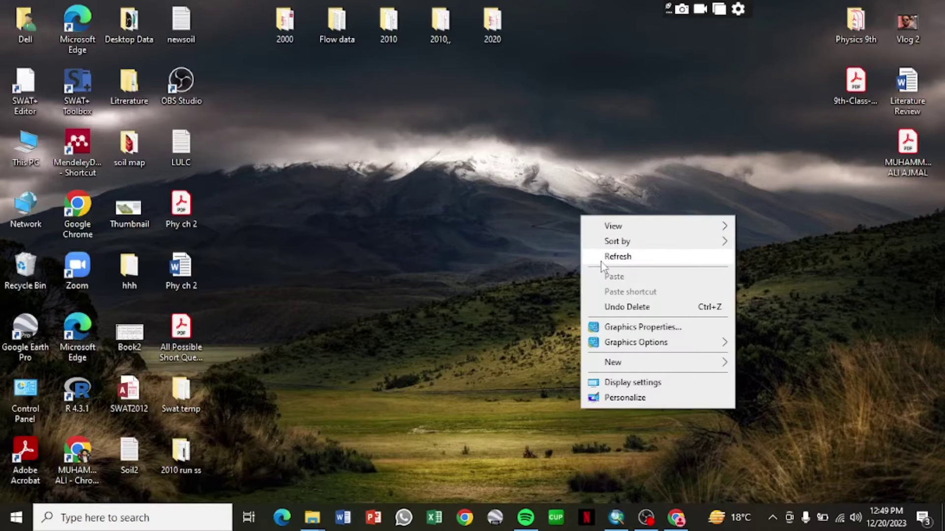
{"action": "left_click", "coordinate": [605, 256]}
{"action": "right_click", "coordinate": [496, 197]}
{"action": "left_click", "coordinate": [528, 242]}
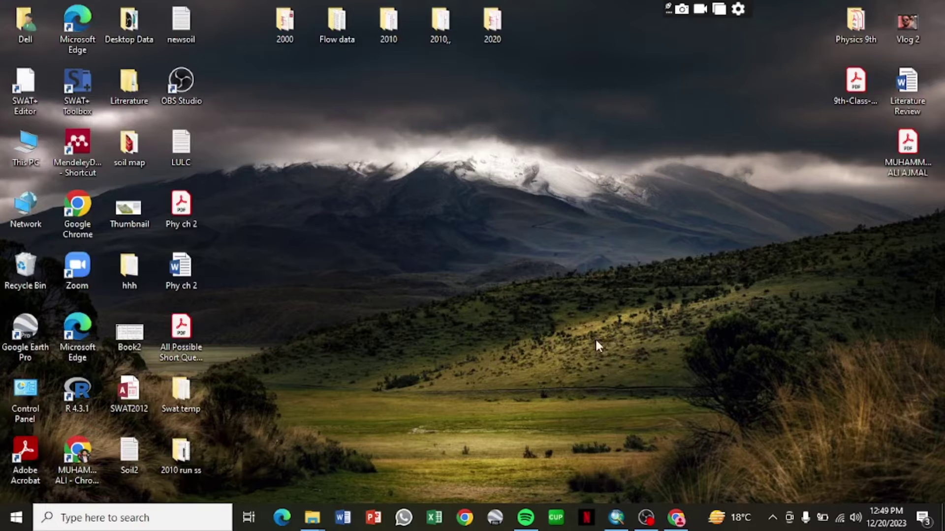
Switch to the File Explorer window with the SWAT MODEL Input Data folder and refresh its contents.
{"action": "mouse_move", "coordinate": [320, 526]}
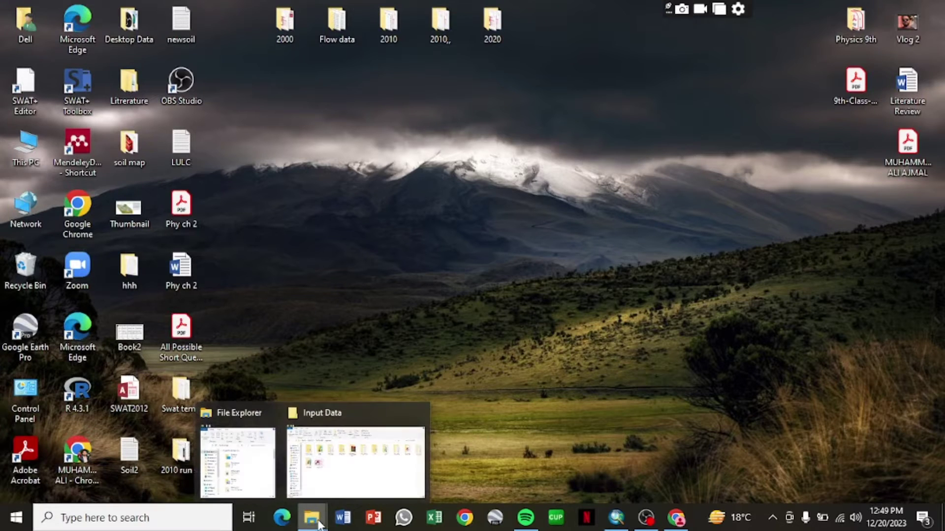
{"action": "left_click", "coordinate": [347, 470]}
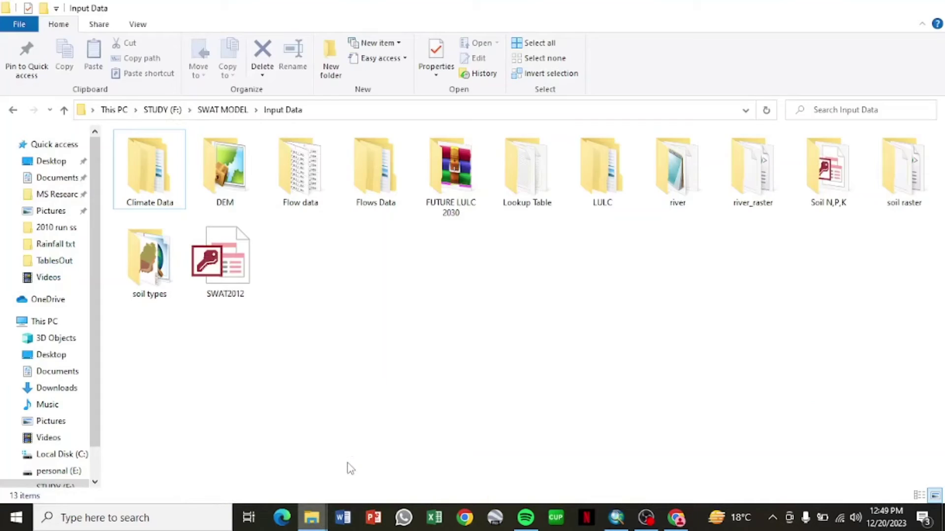
{"action": "right_click", "coordinate": [624, 285]}
{"action": "left_click", "coordinate": [673, 340]}
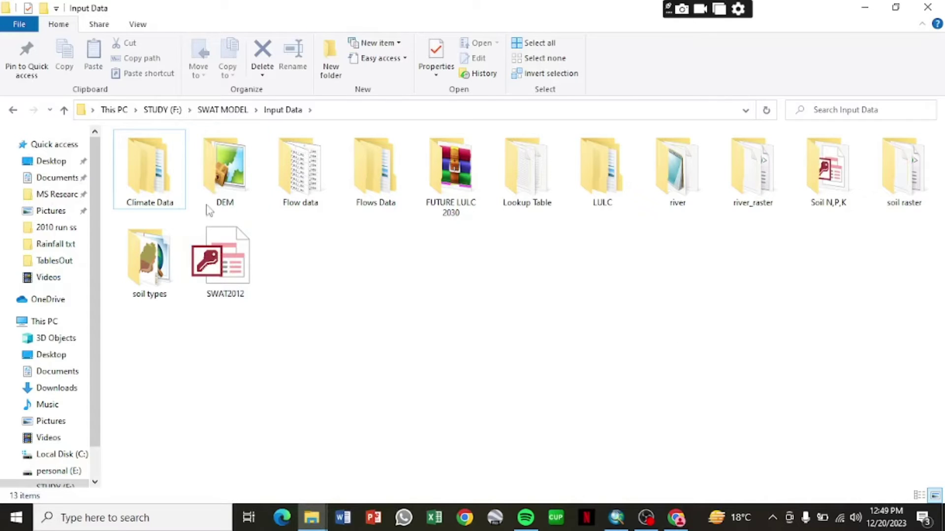
Examine the rainfall station table PCPlookup in the Rainfall txt folder of Study Area Climate Data, and close it.
{"action": "double_click", "coordinate": [154, 186]}
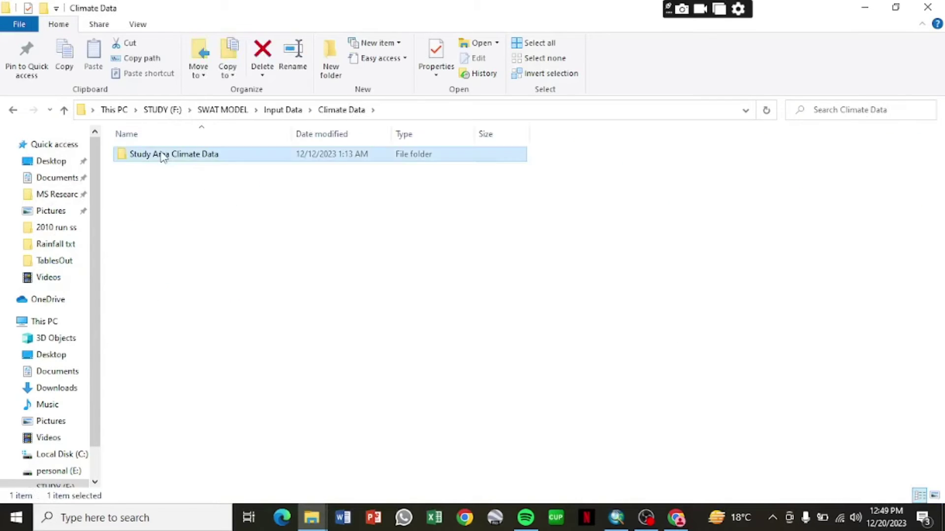
{"action": "double_click", "coordinate": [158, 154]}
{"action": "double_click", "coordinate": [164, 157]}
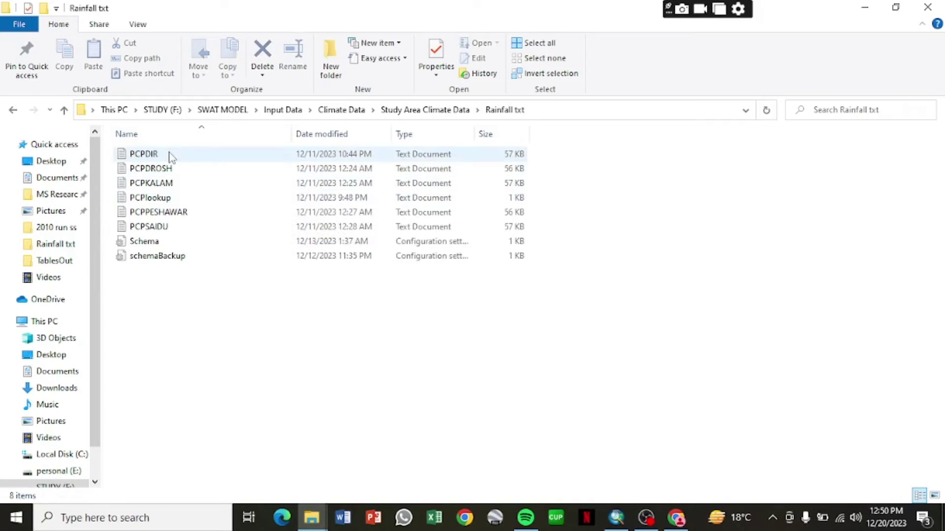
{"action": "double_click", "coordinate": [176, 197]}
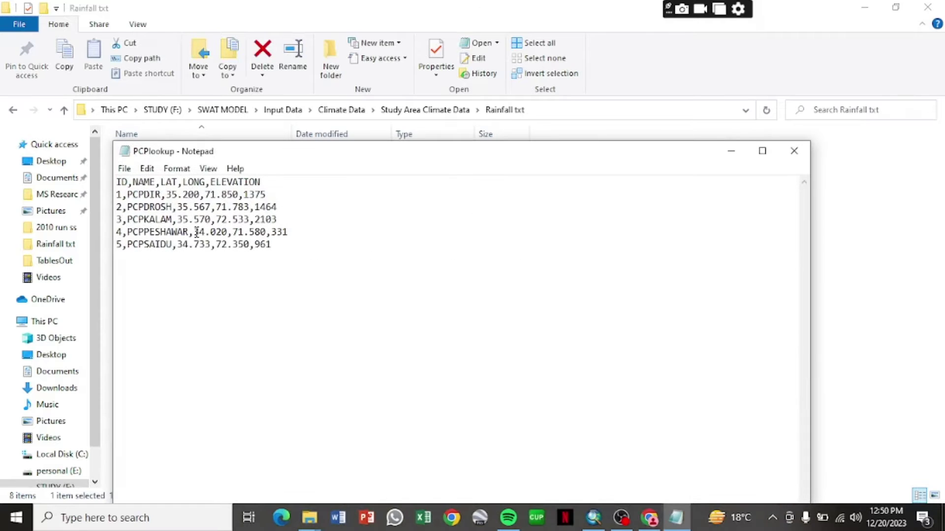
{"action": "left_click_drag", "start_coordinate": [339, 157], "coordinate": [454, 209]}
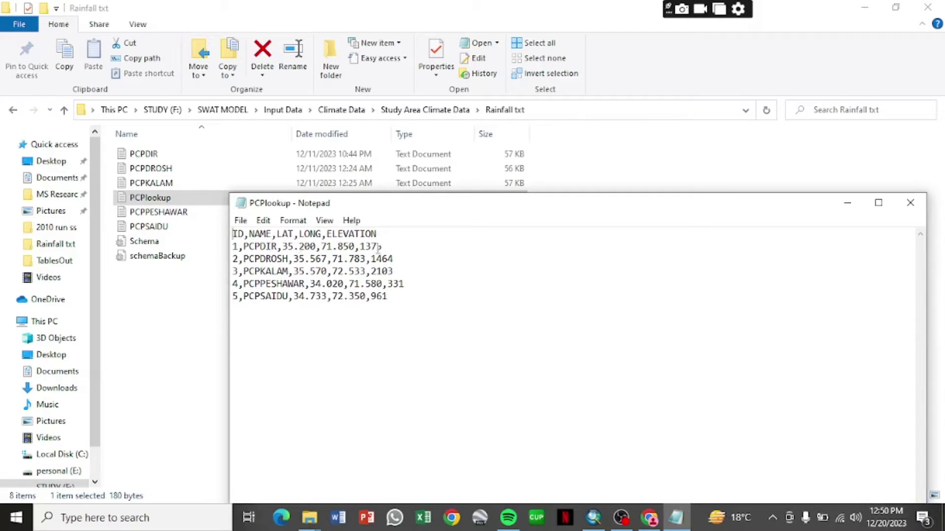
{"action": "left_click", "coordinate": [910, 203]}
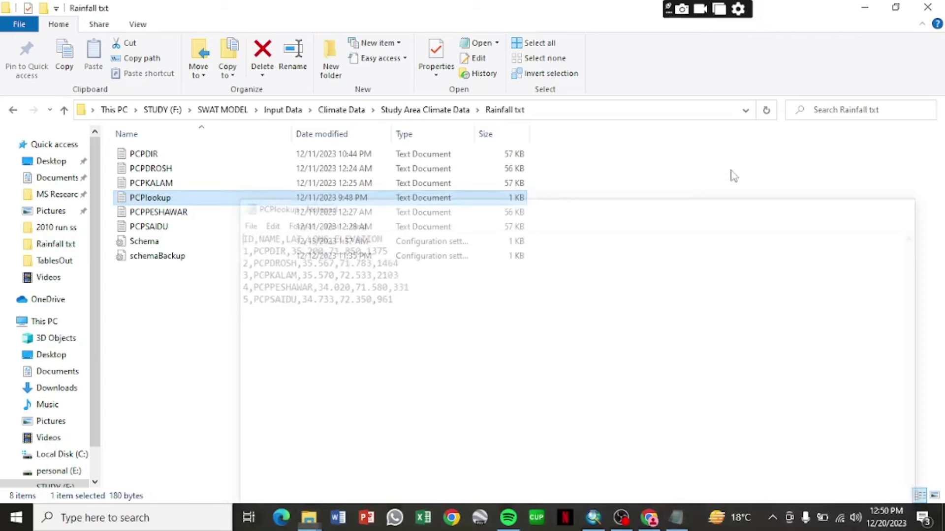
Examine the temperature station table Templookup in the Swat temp folder, close it and return to the Input Data folder.
{"action": "left_click", "coordinate": [12, 109]}
{"action": "double_click", "coordinate": [140, 168]}
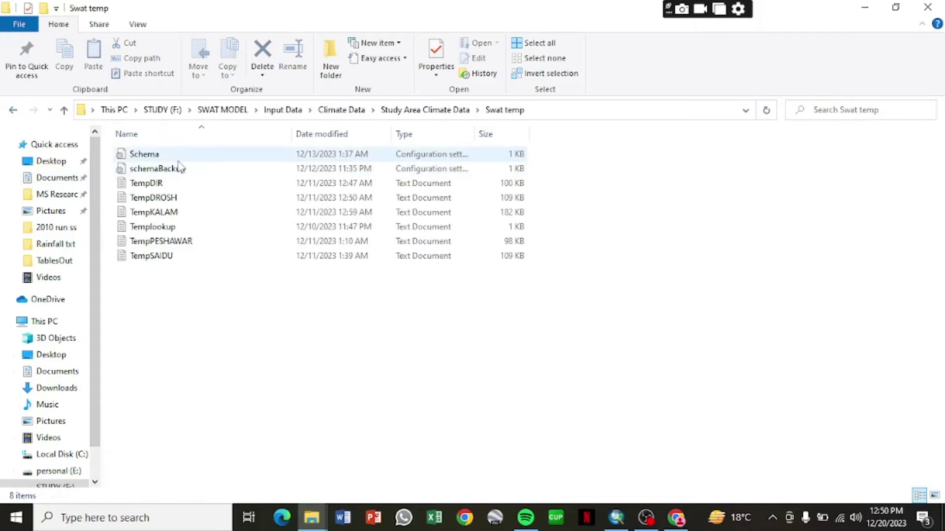
{"action": "double_click", "coordinate": [152, 226]}
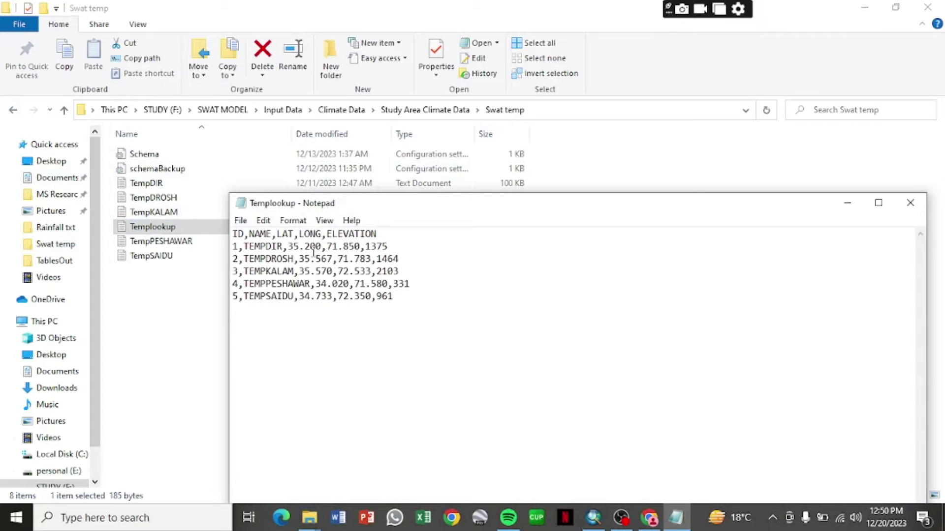
{"action": "left_click", "coordinate": [909, 203]}
{"action": "left_click", "coordinate": [12, 111]}
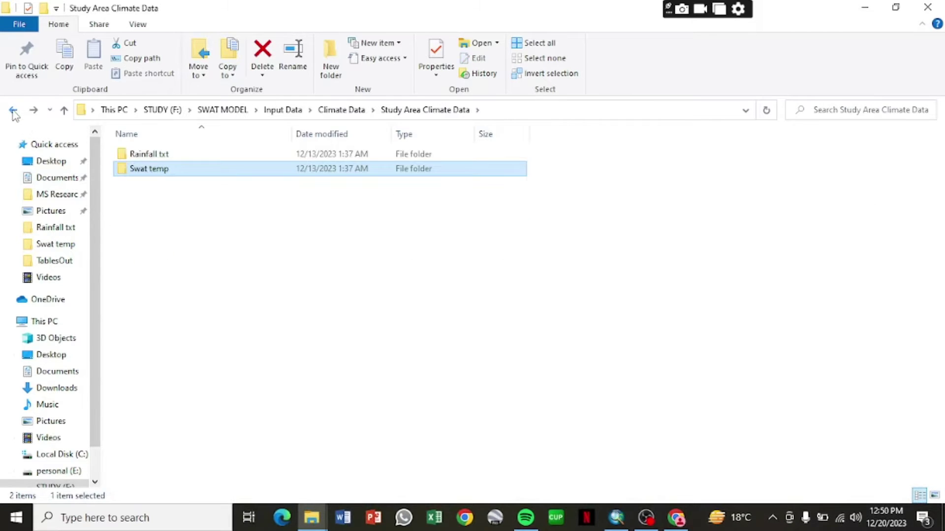
{"action": "left_click", "coordinate": [13, 112]}
{"action": "left_click", "coordinate": [13, 111]}
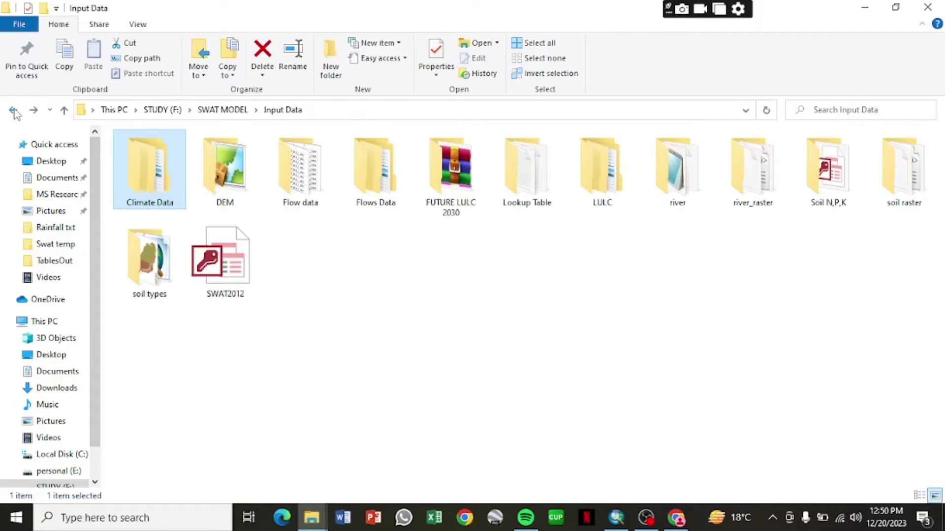
Look through the Dem Tiff and Dem Map folders of DEM, view the gh image, close it and return to the Input Data folder.
{"action": "double_click", "coordinate": [239, 183]}
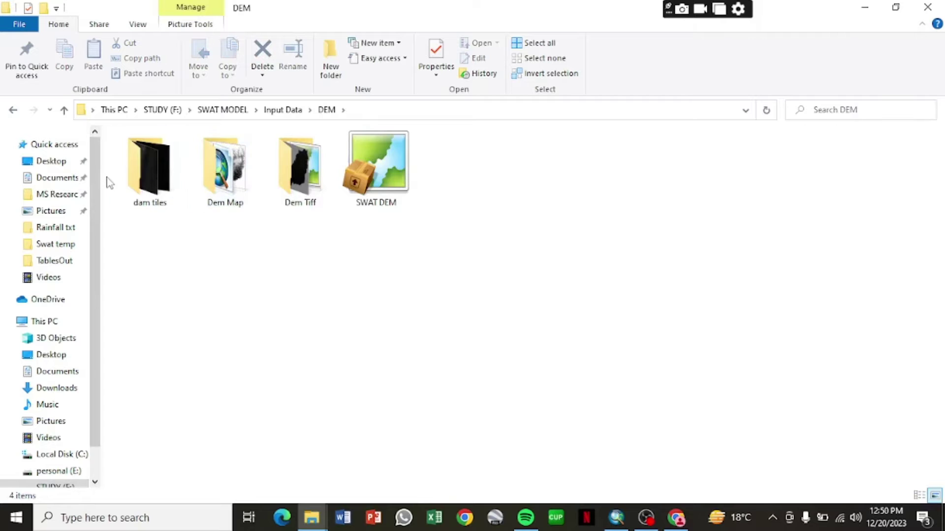
{"action": "double_click", "coordinate": [302, 180]}
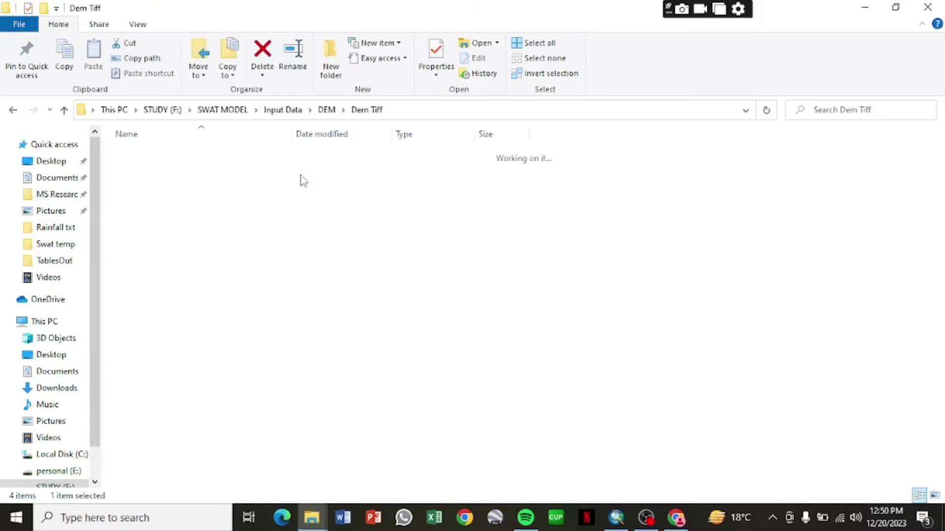
{"action": "left_click", "coordinate": [13, 109]}
{"action": "double_click", "coordinate": [224, 182]}
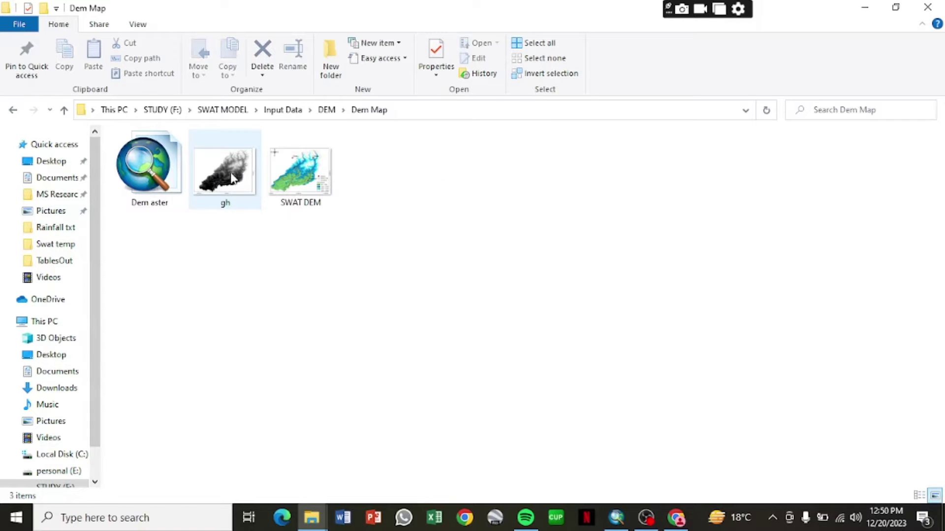
{"action": "left_click", "coordinate": [231, 178]}
{"action": "double_click", "coordinate": [231, 178]}
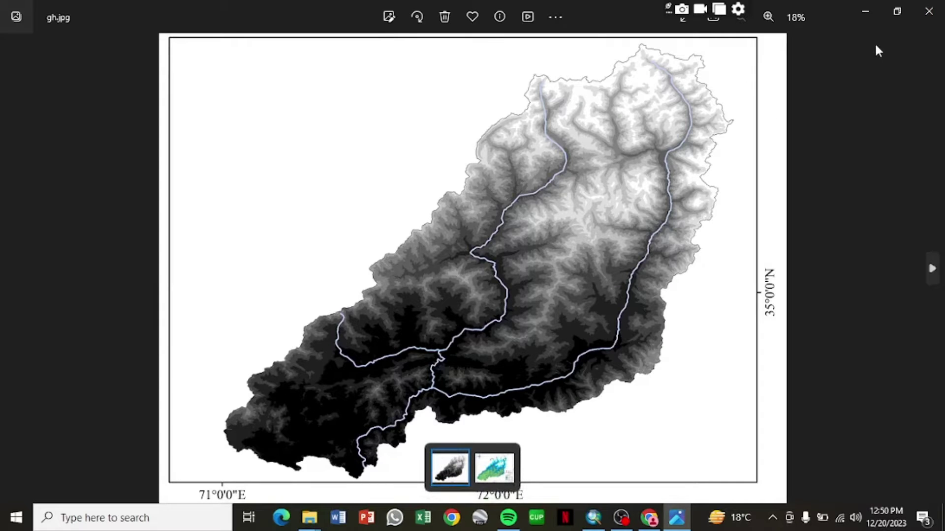
{"action": "left_click", "coordinate": [929, 10]}
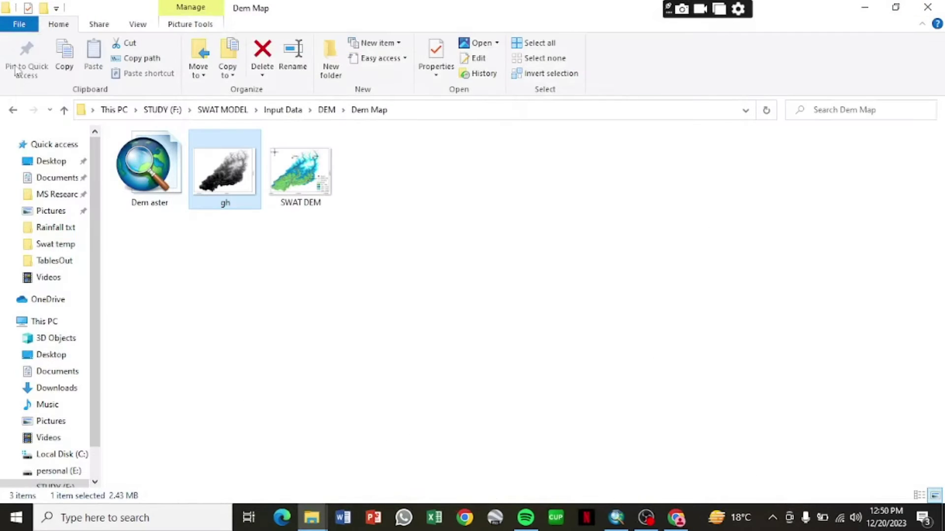
{"action": "left_click", "coordinate": [13, 110]}
{"action": "left_click", "coordinate": [13, 110]}
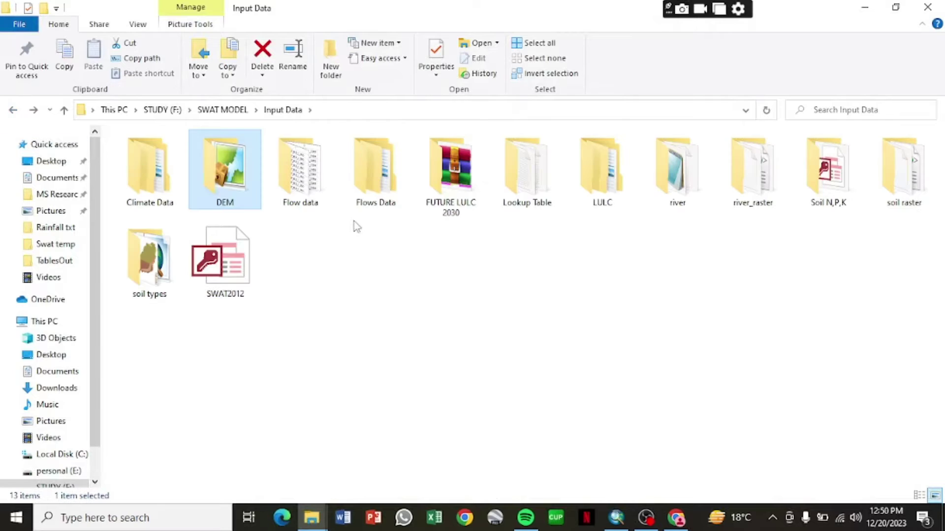
Examine the daily flow records in the SWAT cup SHEET of the Chakdara workbook from the Flow data folder, back to the first row.
{"action": "double_click", "coordinate": [313, 184]}
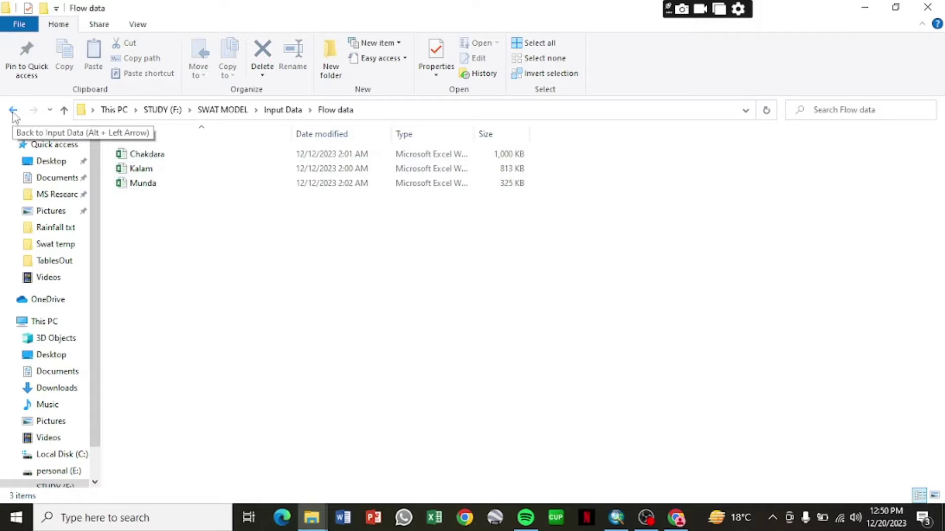
{"action": "double_click", "coordinate": [142, 154]}
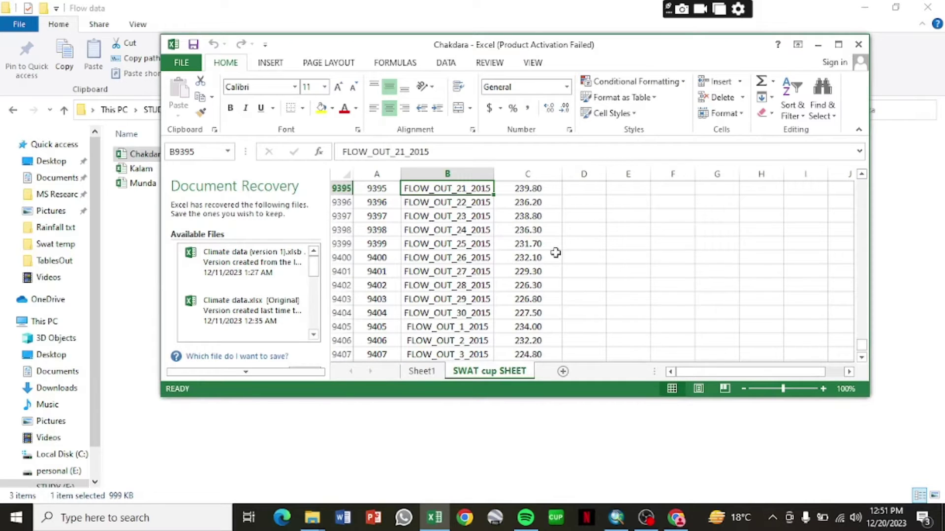
{"action": "left_click", "coordinate": [673, 73]}
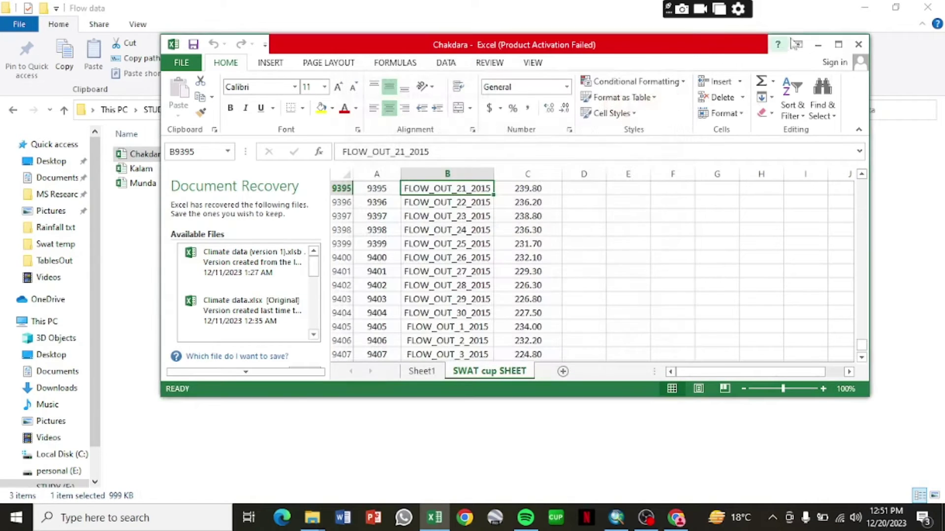
{"action": "left_click", "coordinate": [838, 44]}
{"action": "scroll", "coordinate": [384, 248], "scroll_direction": "down", "scroll_amount": 4}
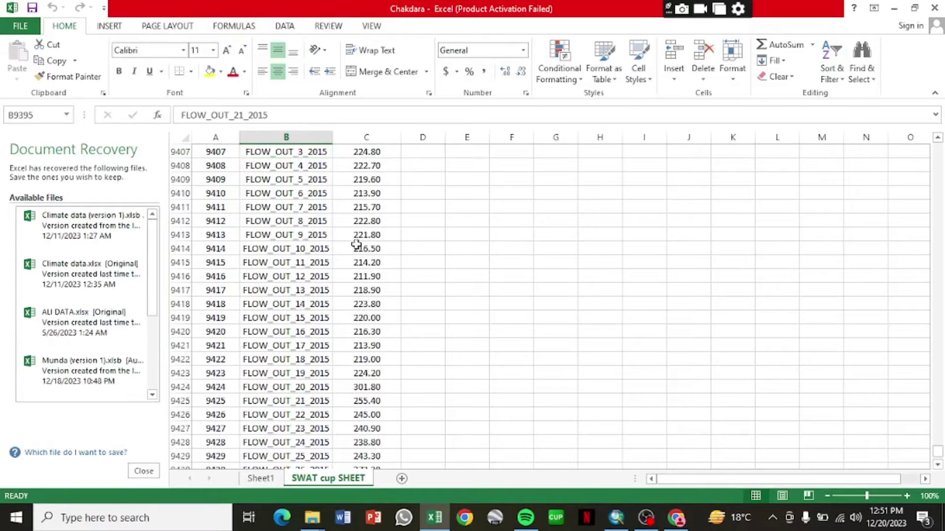
{"action": "scroll", "coordinate": [352, 265], "scroll_direction": "up", "scroll_amount": 15}
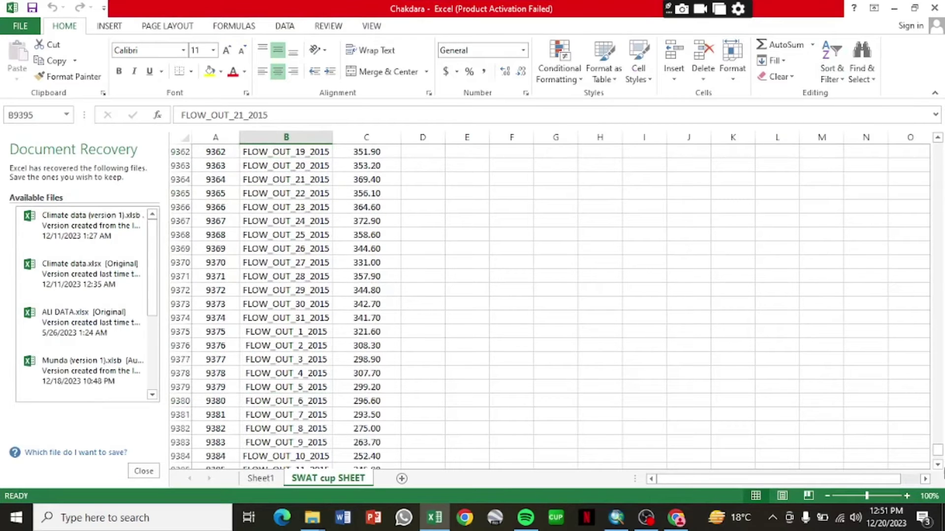
{"action": "left_click_drag", "start_coordinate": [938, 452], "coordinate": [937, 146]}
Close the Chakdara workbook, keeping the recovered files for the next Excel start, and return to the Input Data folder.
{"action": "left_click", "coordinate": [934, 8]}
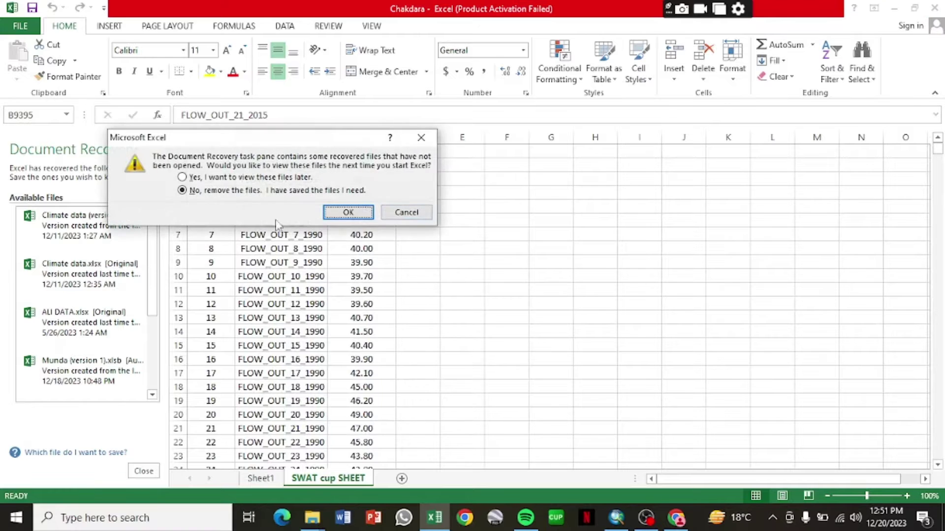
{"action": "left_click", "coordinate": [239, 177]}
{"action": "left_click", "coordinate": [348, 212]}
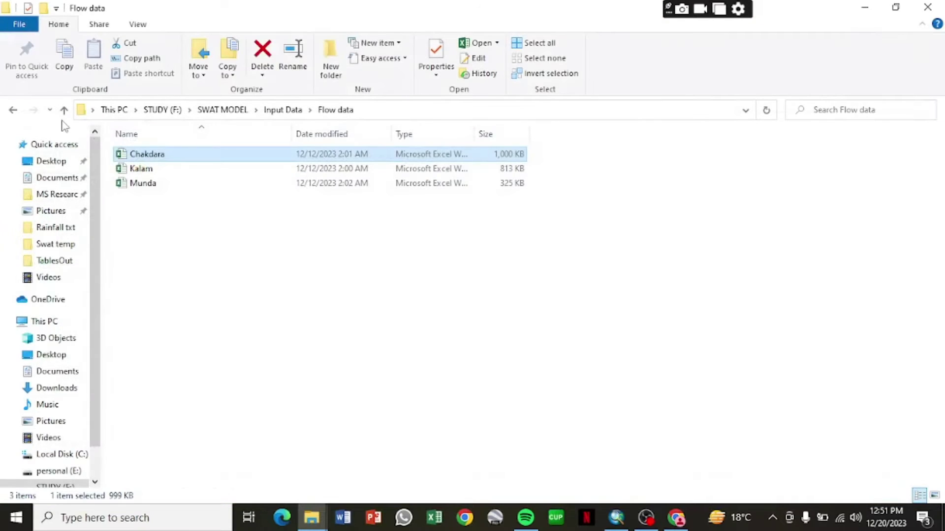
{"action": "left_click", "coordinate": [10, 112]}
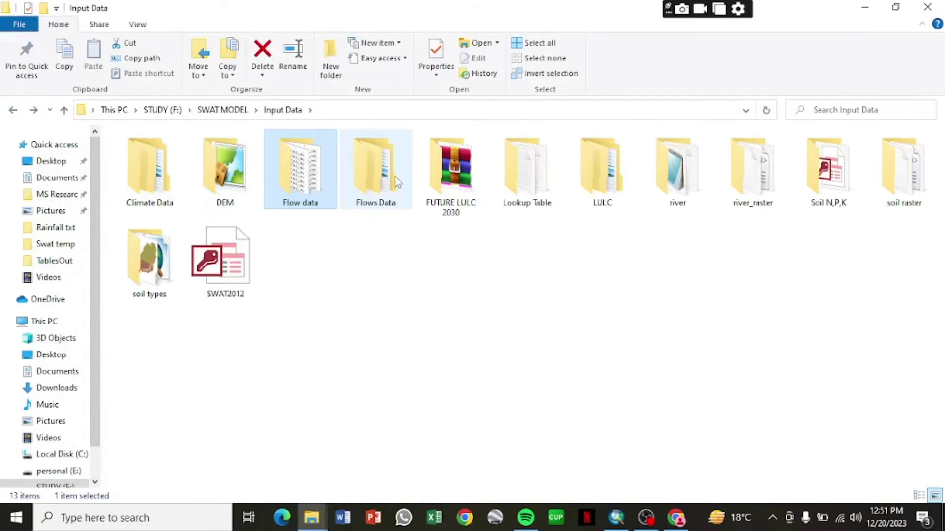
Refresh the Lookup Table folder, examine the land use codes in the LULC_Lookup text file, and close it.
{"action": "double_click", "coordinate": [522, 176]}
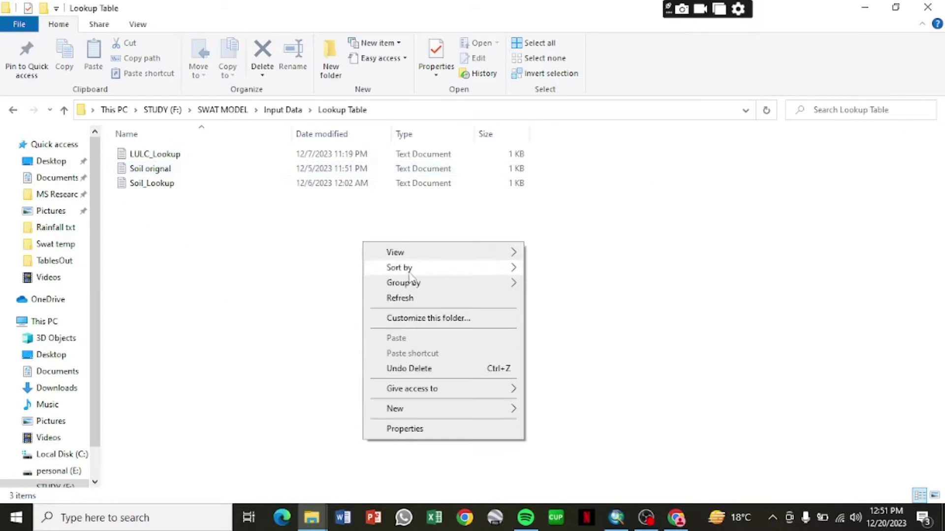
{"action": "right_click", "coordinate": [363, 243]}
{"action": "left_click", "coordinate": [399, 298]}
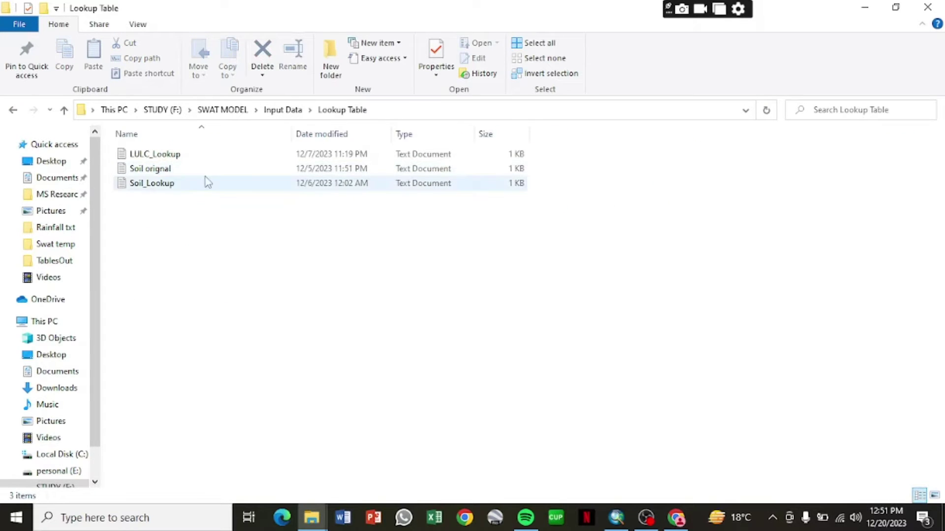
{"action": "double_click", "coordinate": [178, 156]}
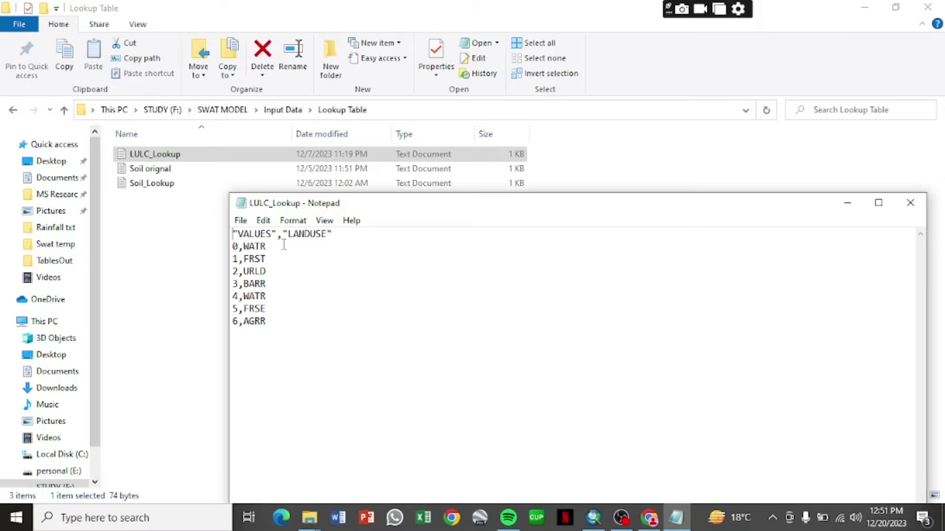
{"action": "left_click_drag", "start_coordinate": [480, 204], "coordinate": [342, 202]}
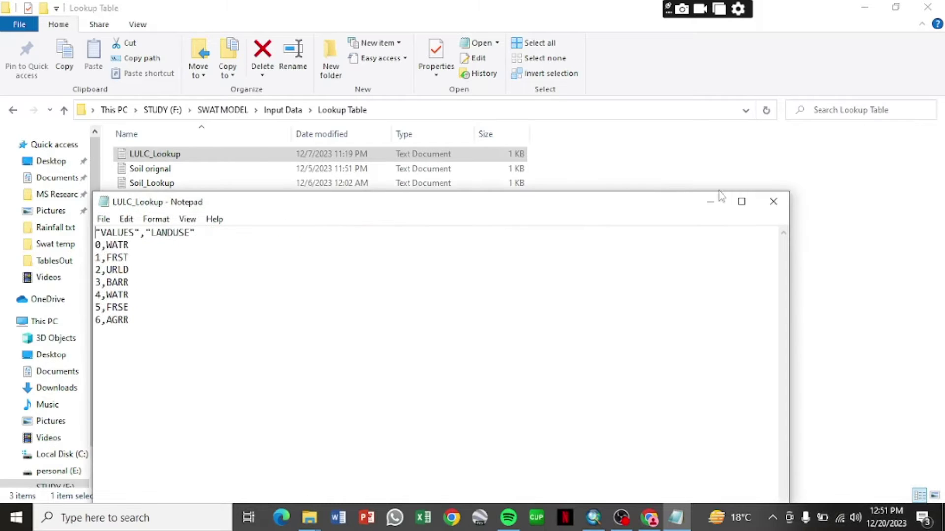
{"action": "left_click", "coordinate": [780, 209]}
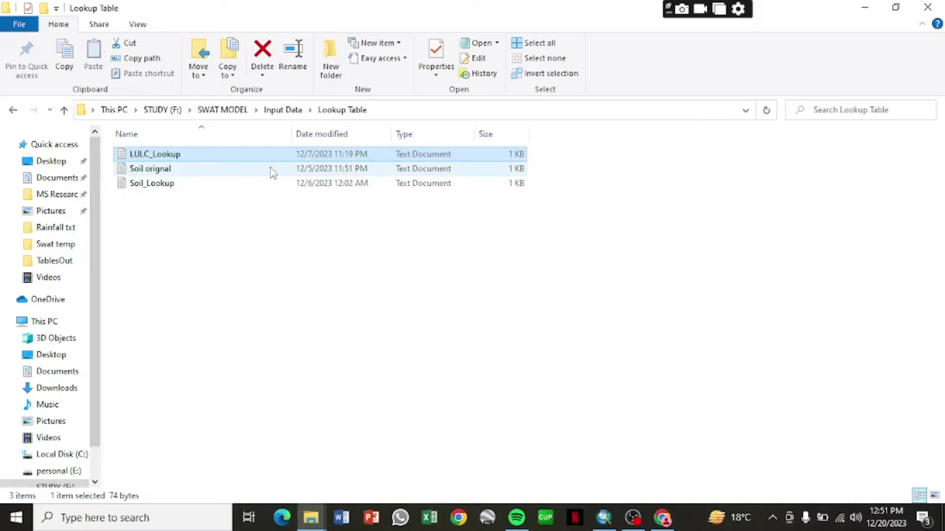
Examine the soil value and name entries 3503 and 3667 in the Soil orignal text file, close it and return to the Input Data folder.
{"action": "double_click", "coordinate": [227, 169]}
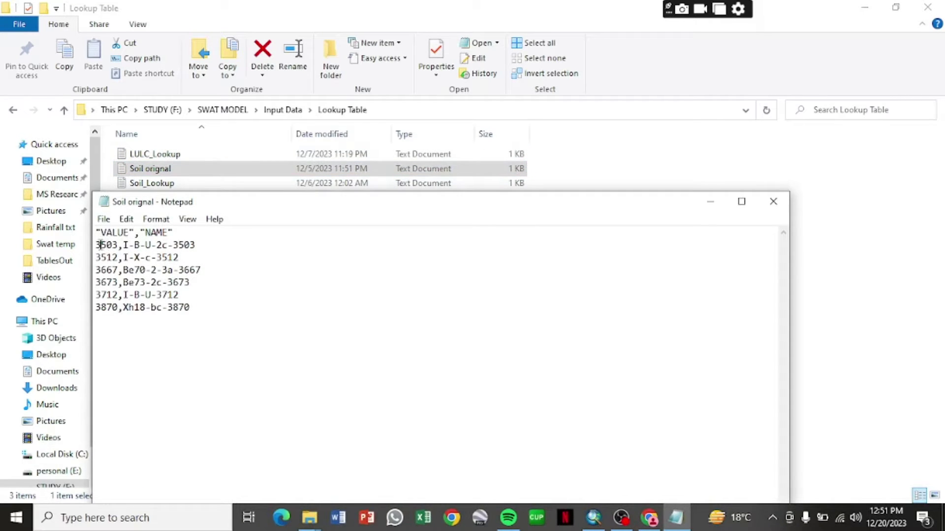
{"action": "left_click_drag", "start_coordinate": [100, 245], "coordinate": [188, 243]}
{"action": "left_click", "coordinate": [238, 292]}
{"action": "left_click_drag", "start_coordinate": [96, 243], "coordinate": [202, 244]}
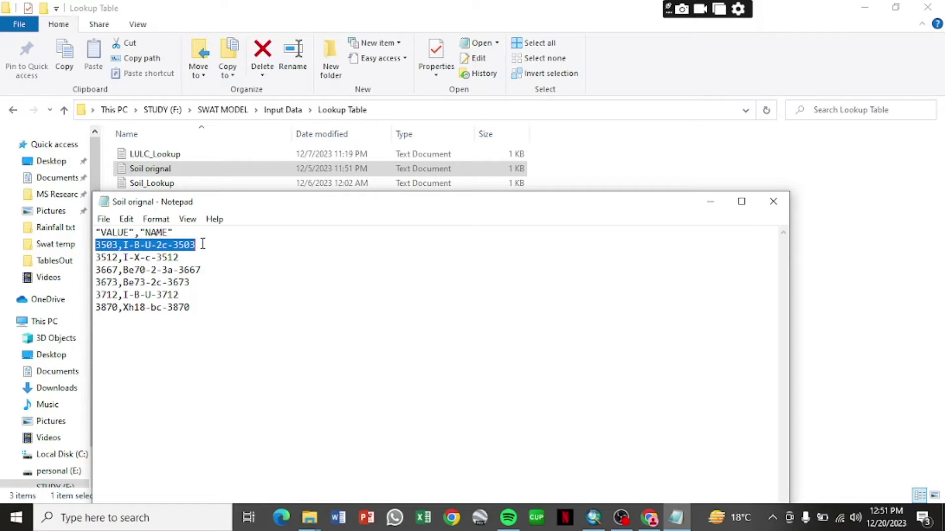
{"action": "left_click", "coordinate": [235, 310]}
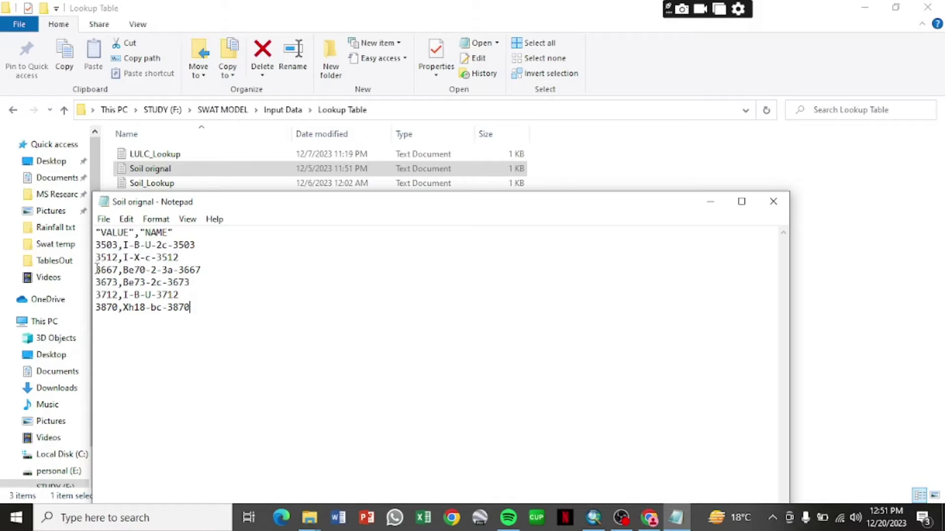
{"action": "left_click_drag", "start_coordinate": [97, 269], "coordinate": [197, 273]}
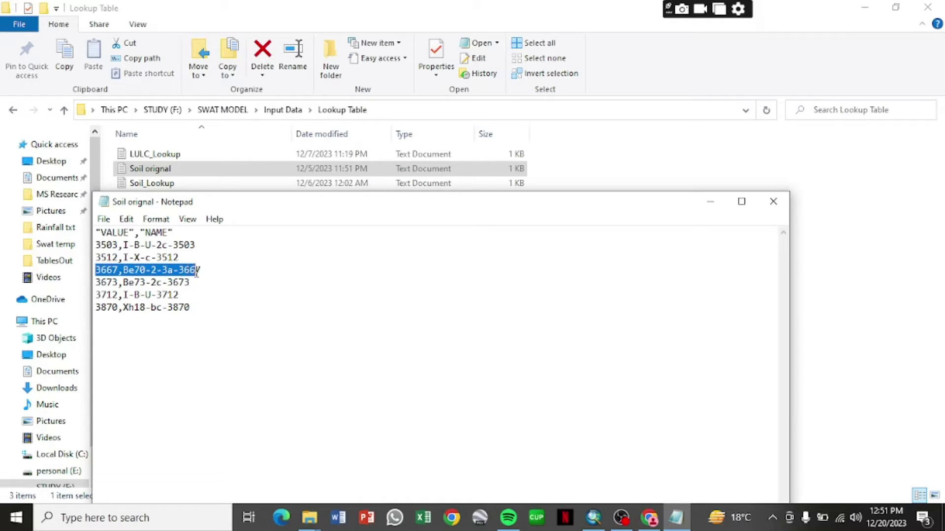
{"action": "left_click", "coordinate": [257, 346]}
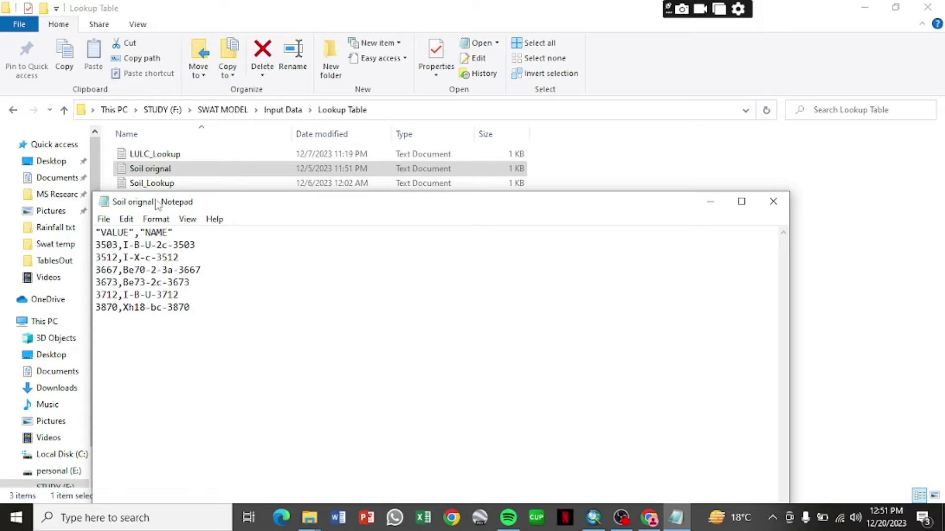
{"action": "left_click", "coordinate": [778, 203]}
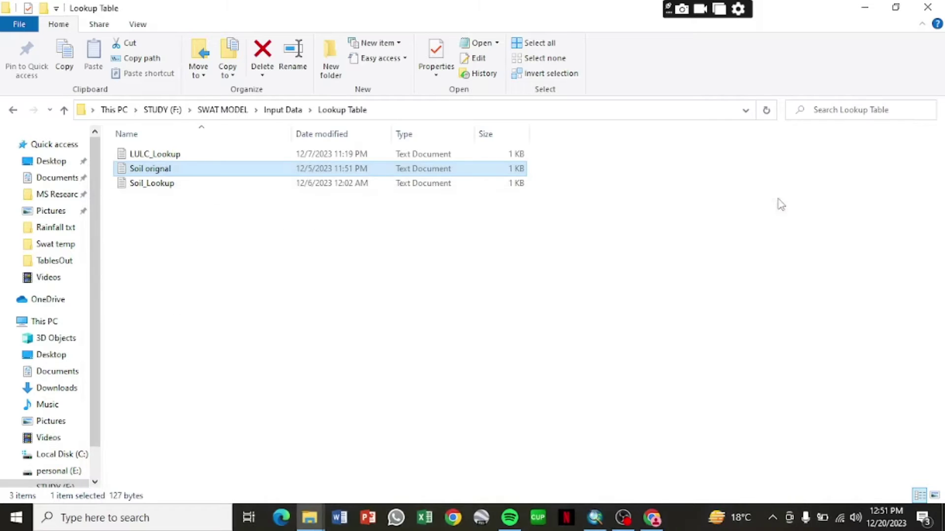
{"action": "left_click", "coordinate": [13, 112]}
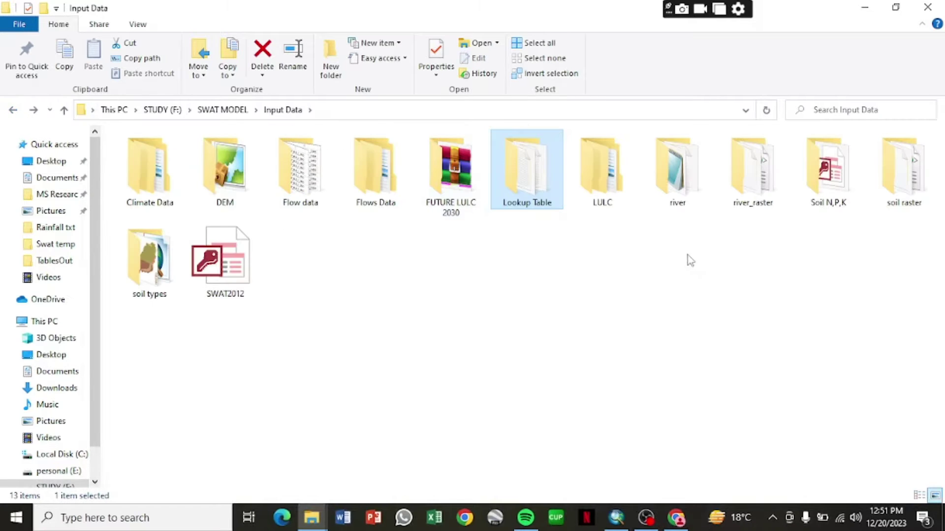
Look at the supervised classification files in the 2000 folder of LULC and return to the Input Data folder.
{"action": "double_click", "coordinate": [611, 190]}
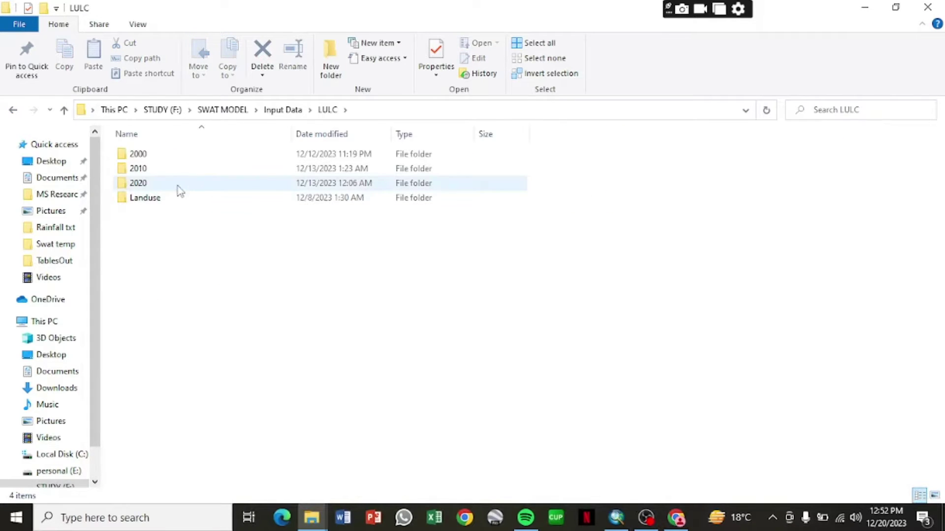
{"action": "double_click", "coordinate": [169, 155]}
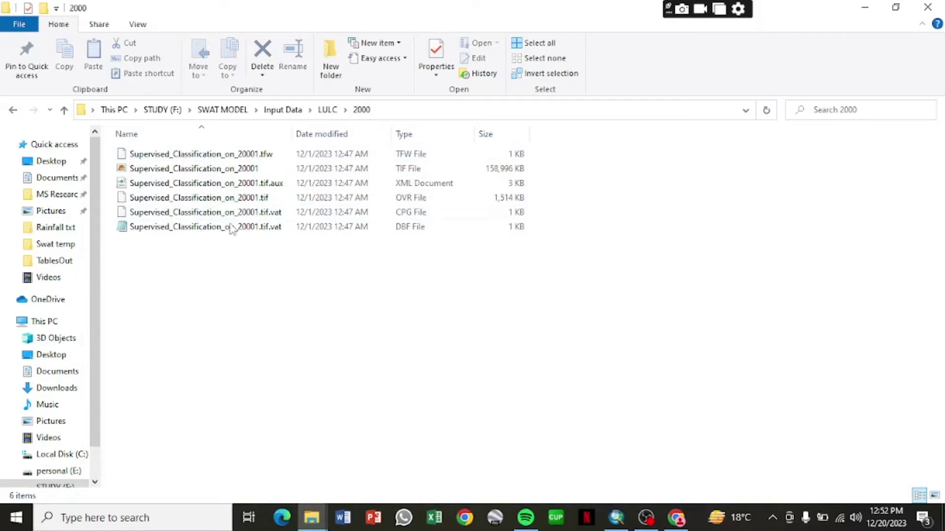
{"action": "left_click", "coordinate": [12, 110]}
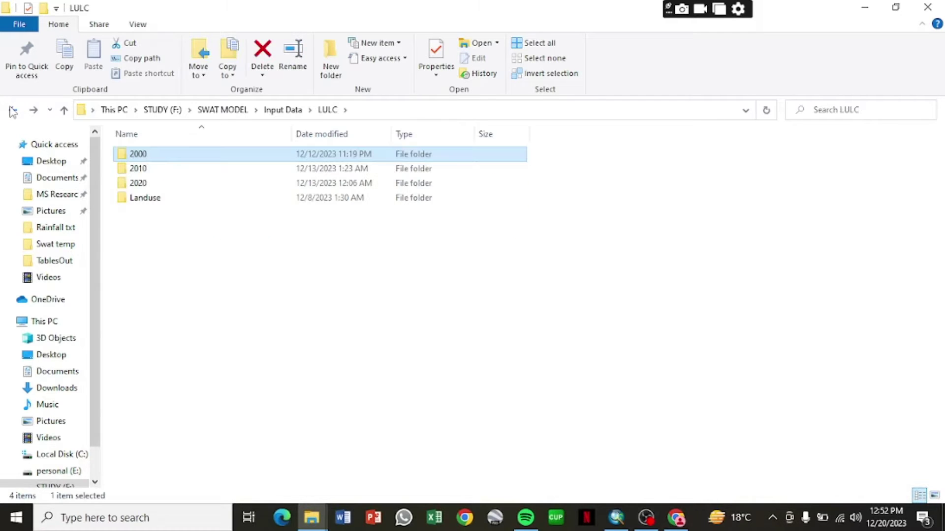
{"action": "left_click", "coordinate": [13, 110]}
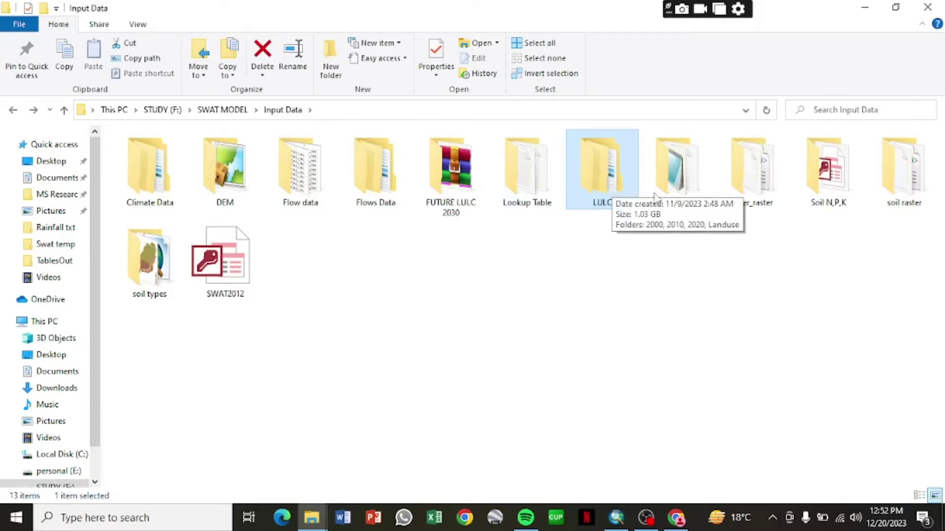
Look through the shapefile parts in the river folder and the files in the Soil N,P,K folder, returning to the Input Data folder.
{"action": "double_click", "coordinate": [686, 186]}
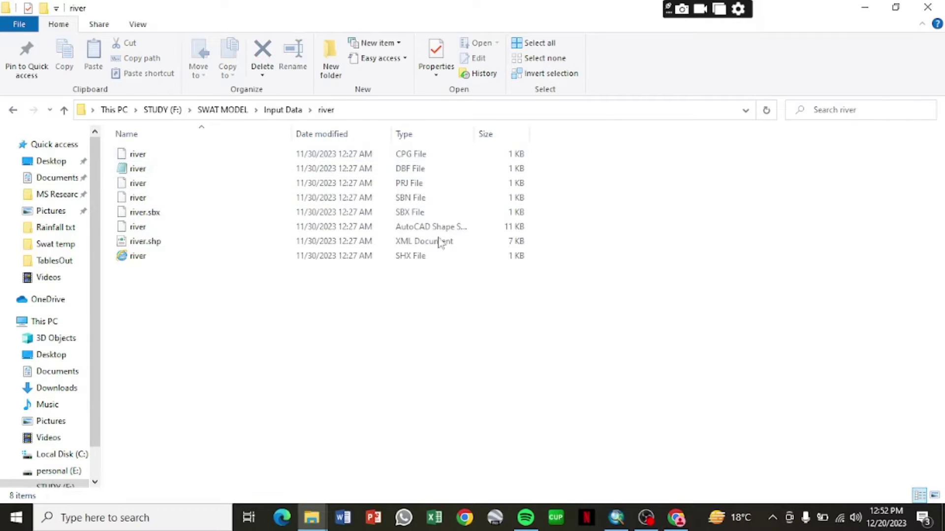
{"action": "right_click", "coordinate": [571, 253]}
{"action": "left_click", "coordinate": [626, 309]}
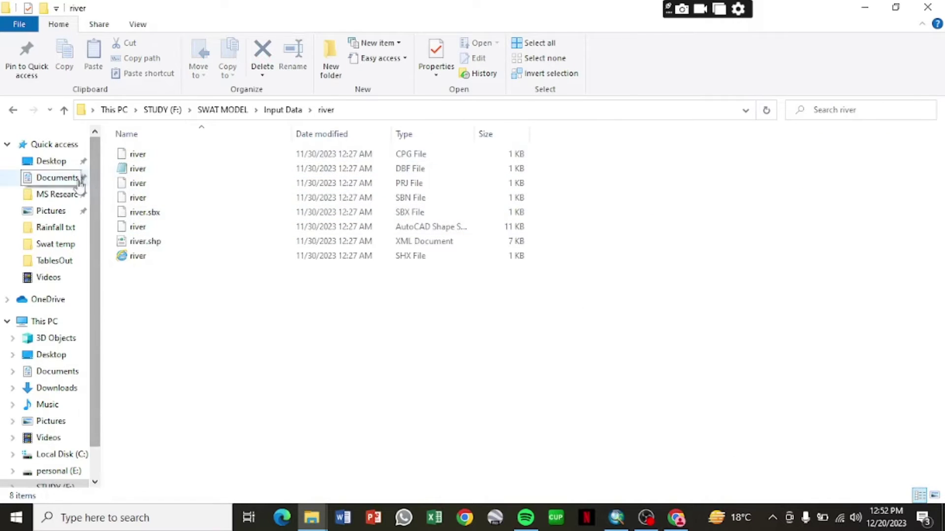
{"action": "left_click", "coordinate": [14, 110]}
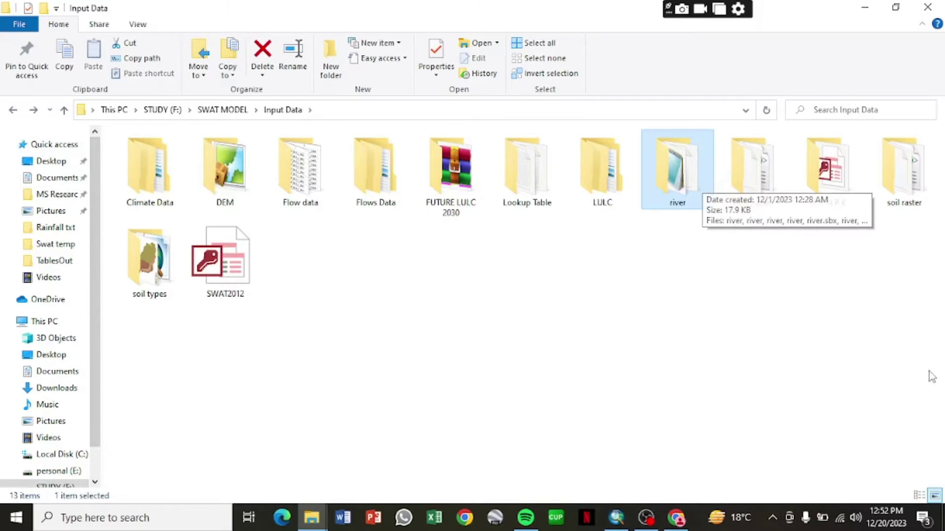
{"action": "double_click", "coordinate": [832, 186]}
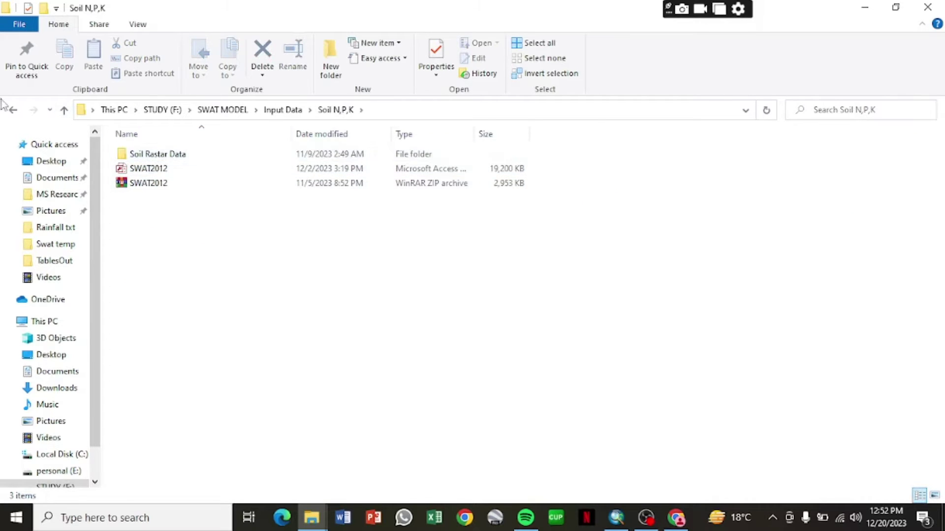
{"action": "left_click", "coordinate": [13, 109]}
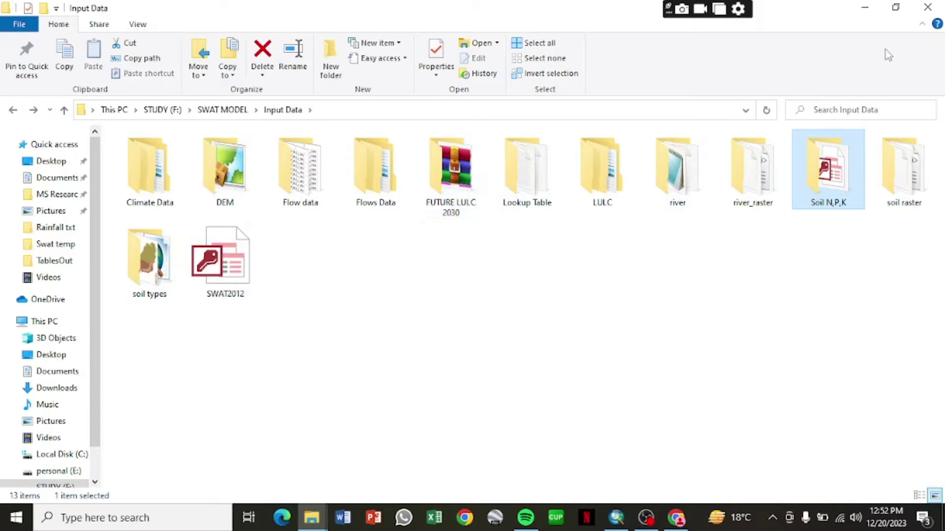
Minimise the Input Data window to reveal the desktop and refresh it.
{"action": "left_click", "coordinate": [870, 8]}
{"action": "right_click", "coordinate": [577, 147]}
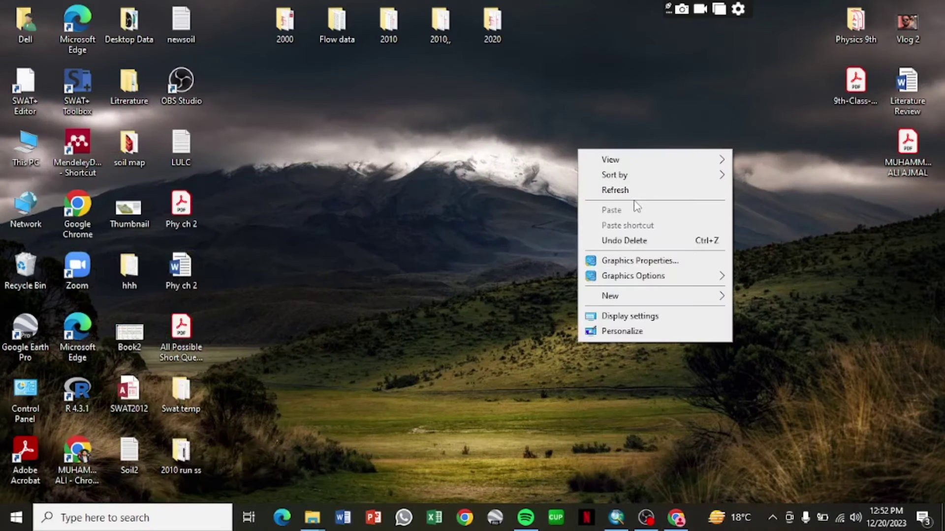
{"action": "left_click", "coordinate": [609, 191]}
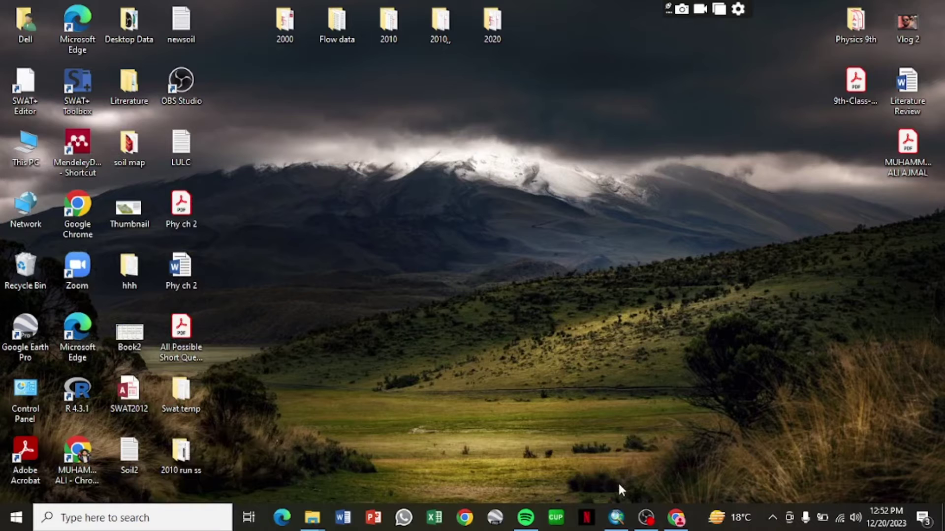
{"action": "left_click", "coordinate": [621, 525]}
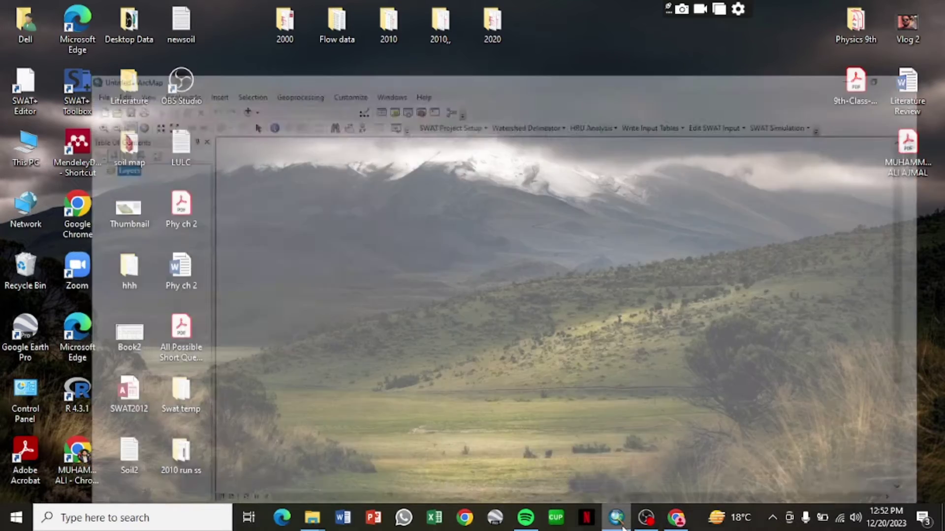
{"action": "left_click", "coordinate": [616, 526]}
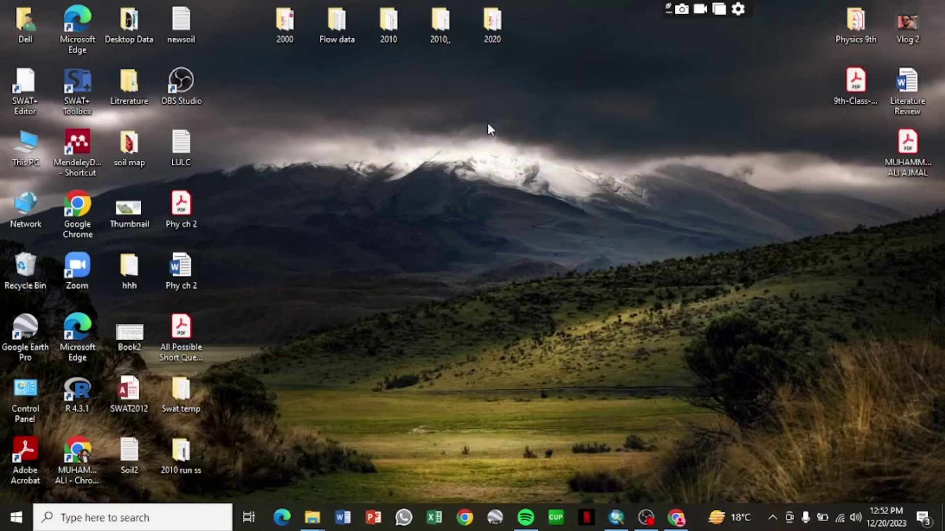
Create a folder named abc on the desktop and move it to an empty area nearer the PDF and Word files.
{"action": "right_click", "coordinate": [532, 149]}
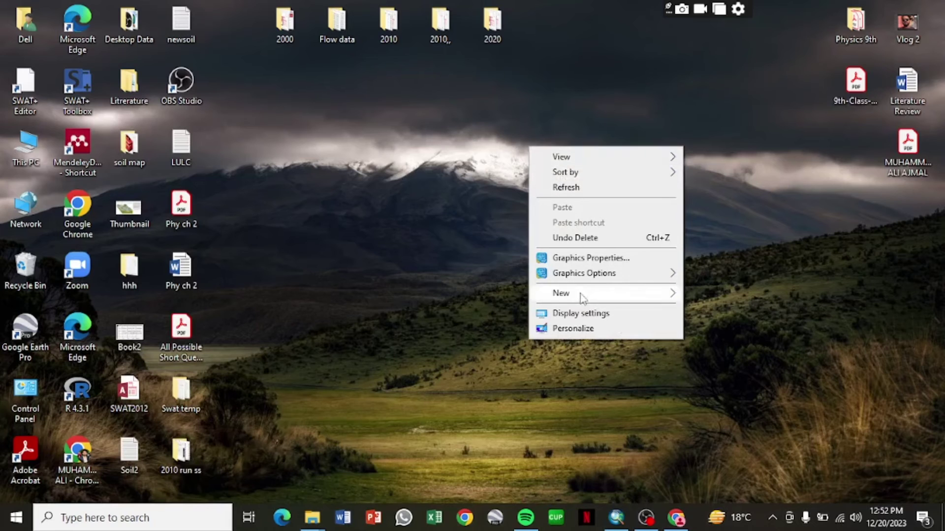
{"action": "mouse_move", "coordinate": [582, 294]}
{"action": "left_click", "coordinate": [711, 296]}
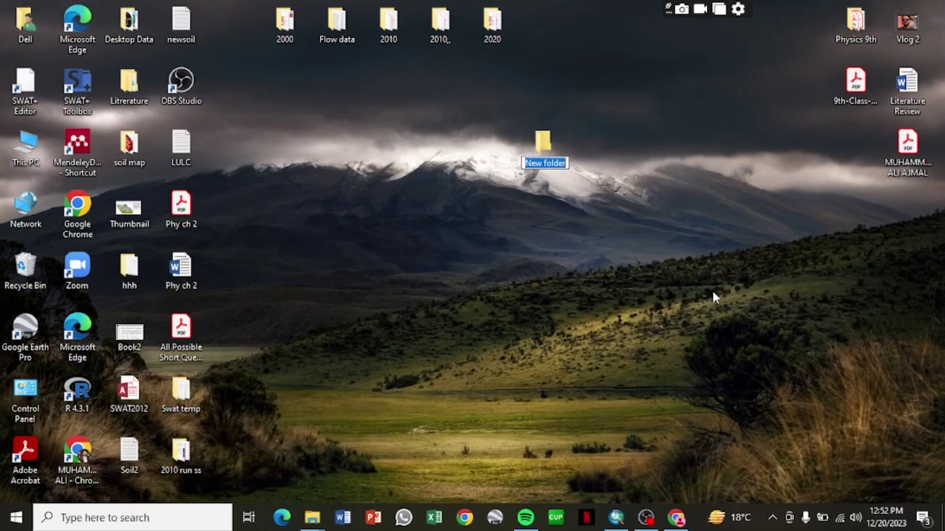
{"action": "type", "text": "abc"}
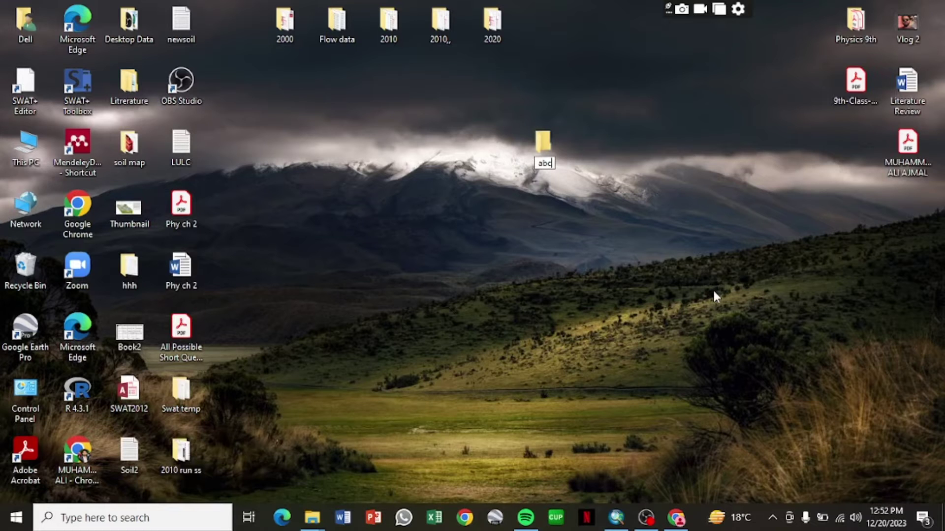
{"action": "key", "text": "Return"}
{"action": "left_click_drag", "start_coordinate": [539, 164], "coordinate": [695, 164]}
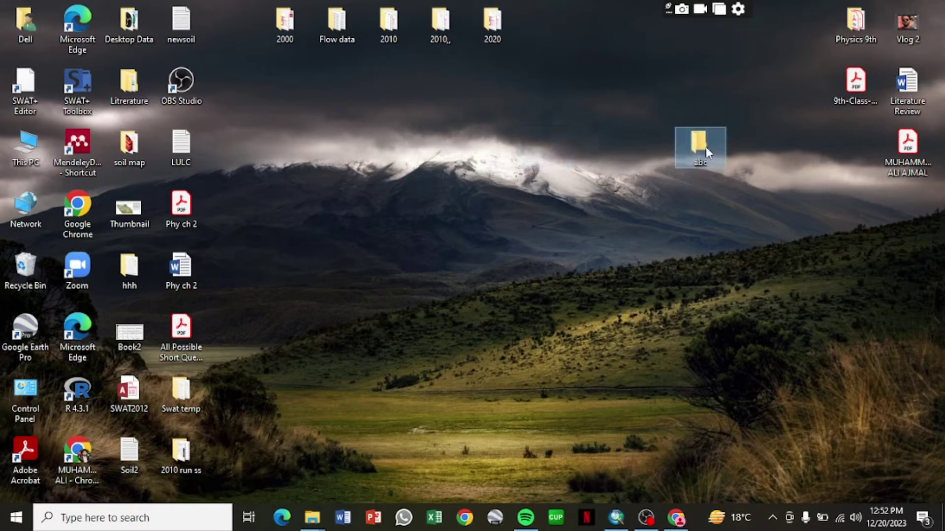
Switch to ArcMap and start a new SWAT project without saving the current untitled document.
{"action": "left_click", "coordinate": [617, 523]}
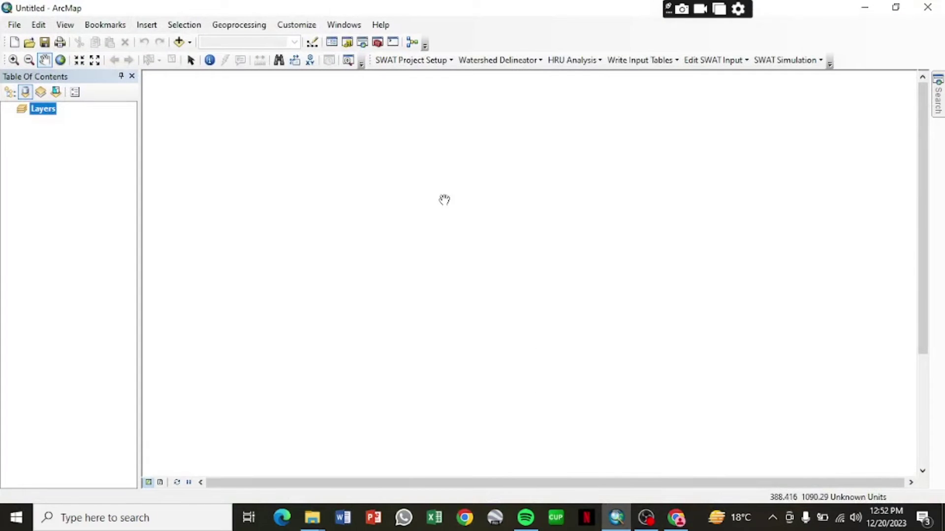
{"action": "left_click", "coordinate": [421, 63]}
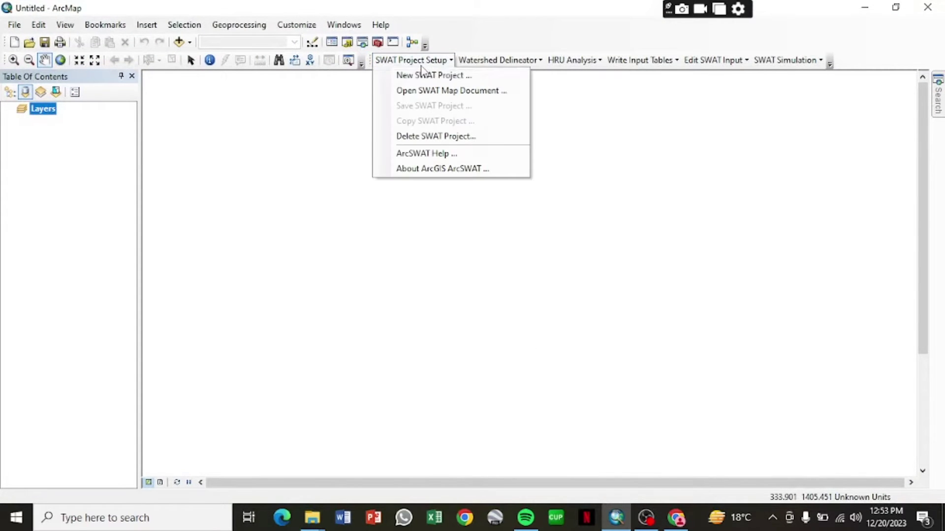
{"action": "left_click", "coordinate": [428, 75]}
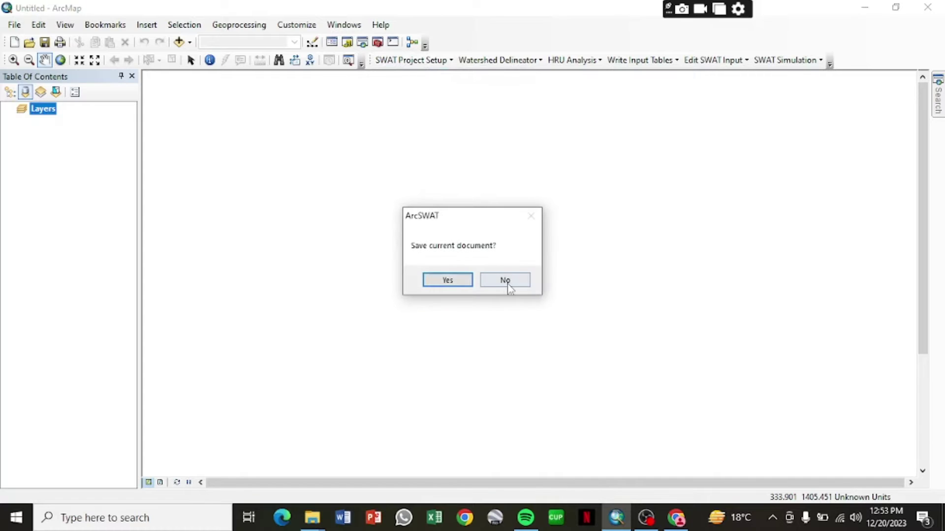
{"action": "left_click", "coordinate": [507, 281]}
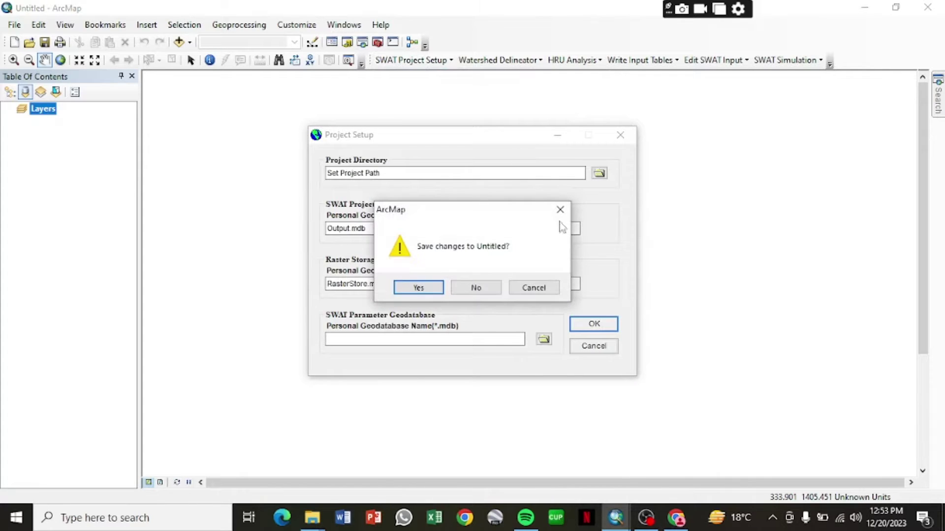
{"action": "left_click", "coordinate": [478, 288]}
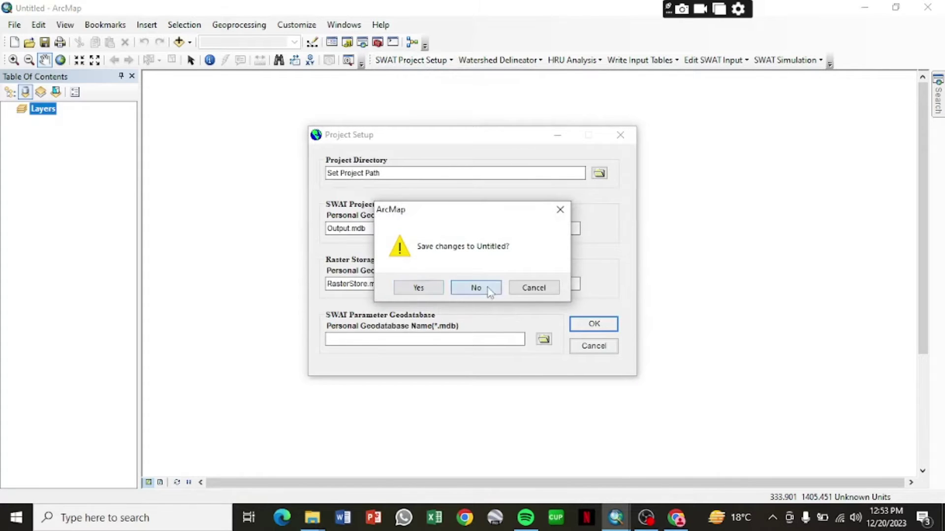
Set the project directory to the abc folder on the desktop and complete the project setup.
{"action": "left_click", "coordinate": [599, 174]}
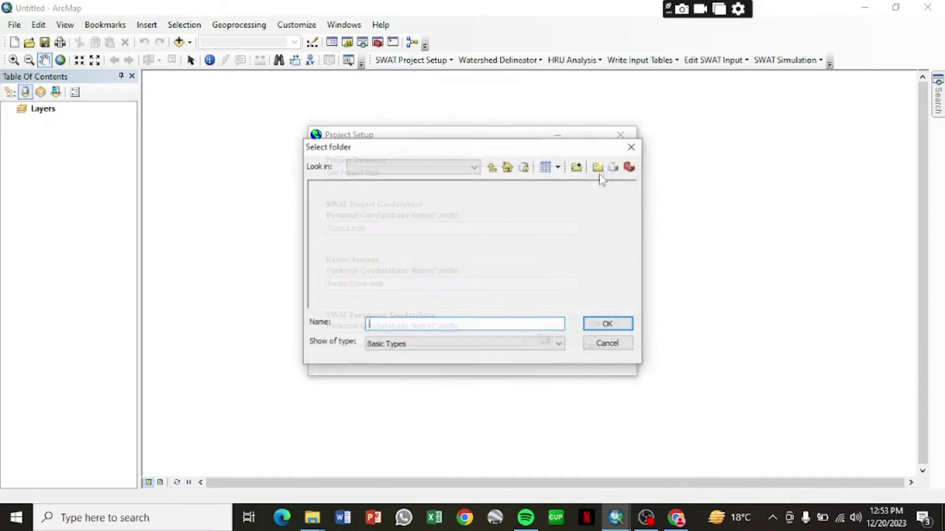
{"action": "left_click", "coordinate": [474, 167]}
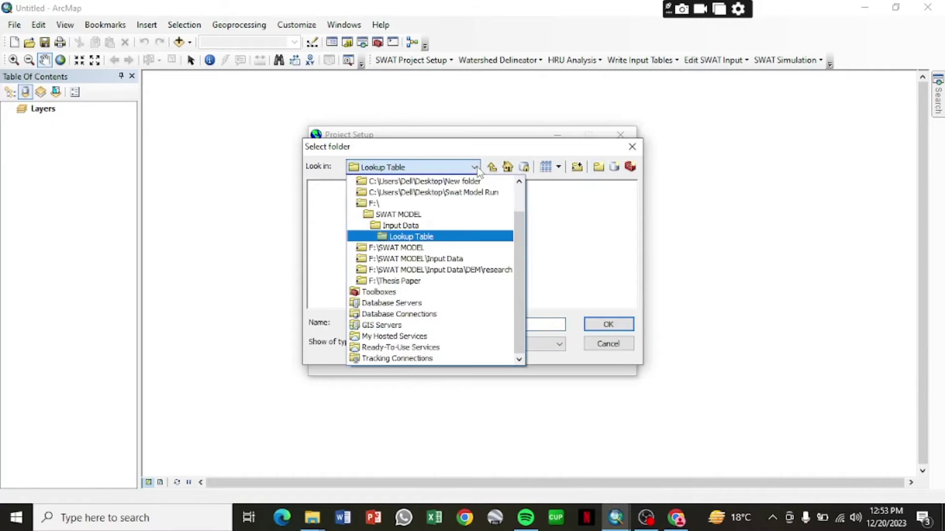
{"action": "left_click", "coordinate": [466, 182]}
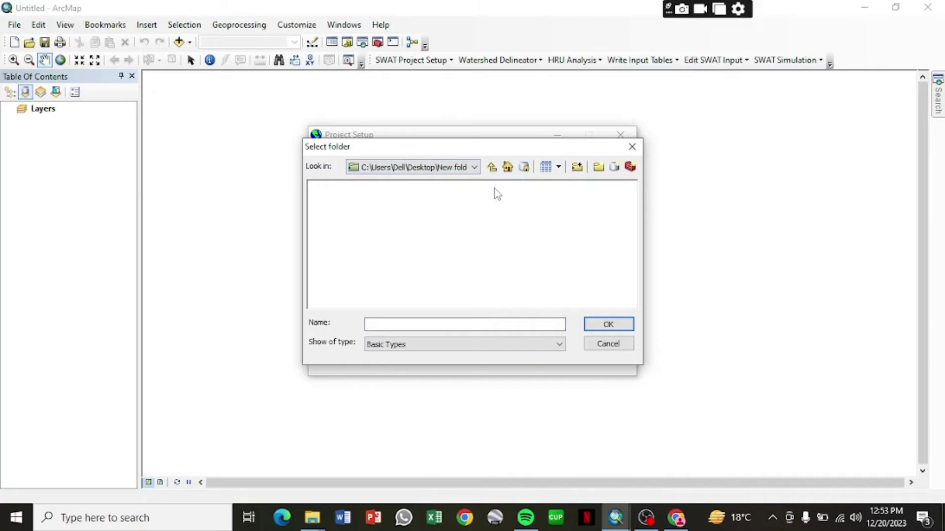
{"action": "left_click", "coordinate": [473, 167]}
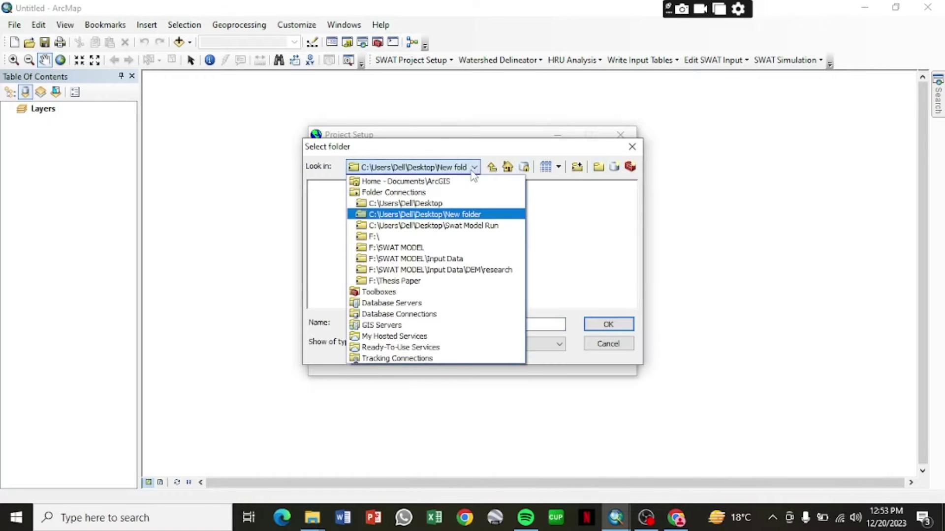
{"action": "left_click", "coordinate": [492, 169]}
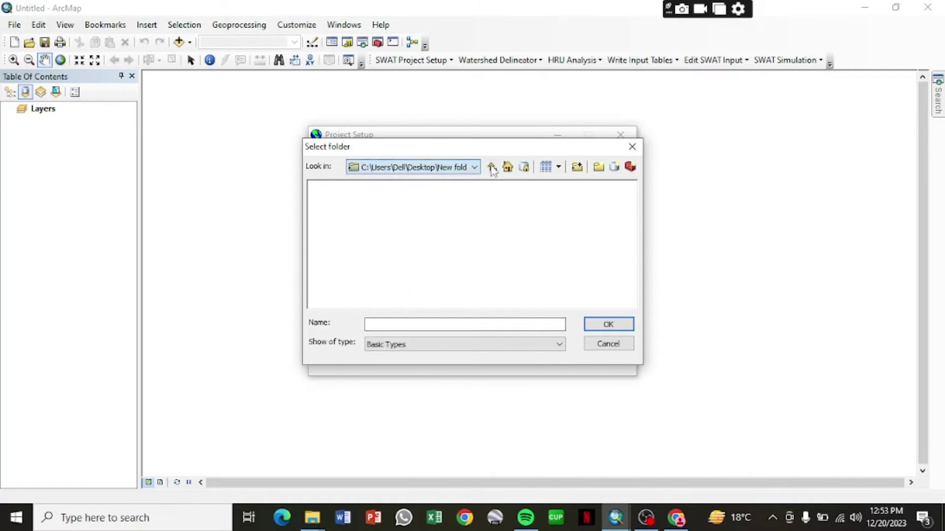
{"action": "left_click", "coordinate": [492, 169]}
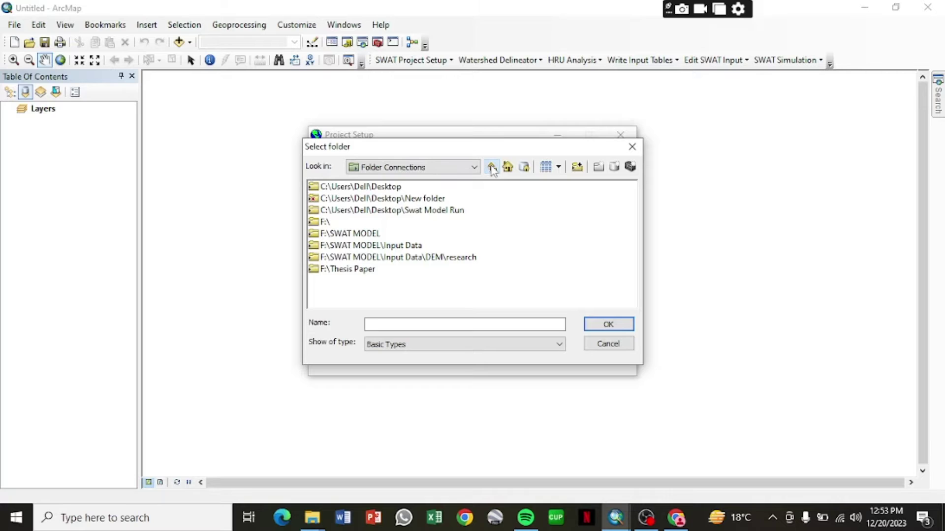
{"action": "double_click", "coordinate": [382, 187]}
{"action": "left_click", "coordinate": [326, 245]}
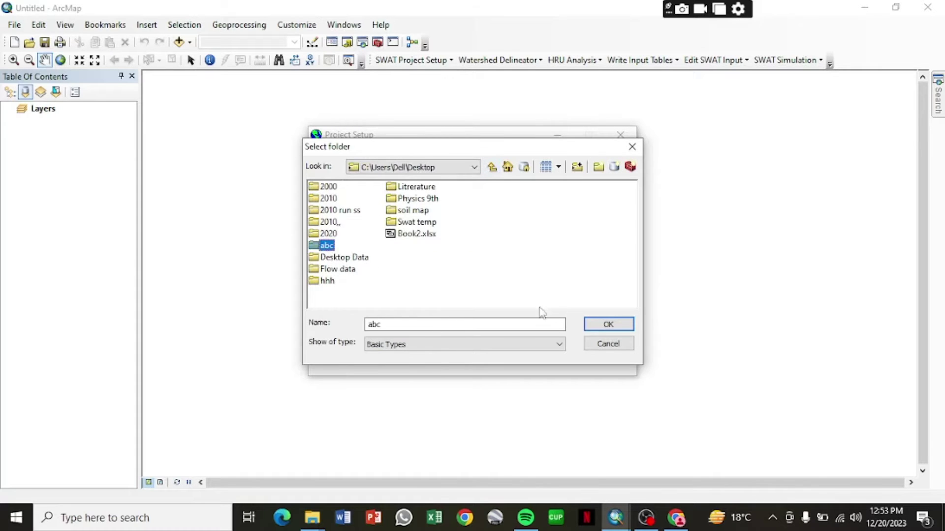
{"action": "left_click", "coordinate": [606, 324]}
{"action": "left_click", "coordinate": [595, 325]}
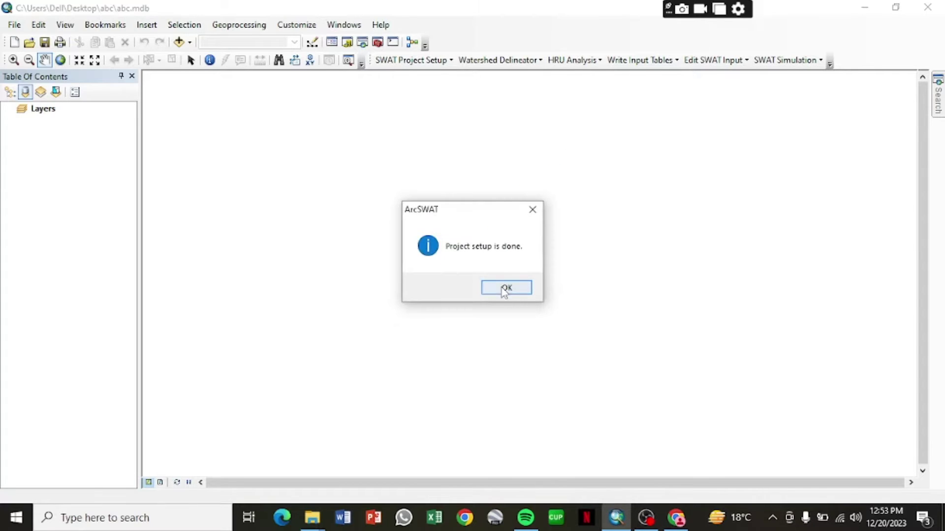
{"action": "left_click", "coordinate": [504, 291]}
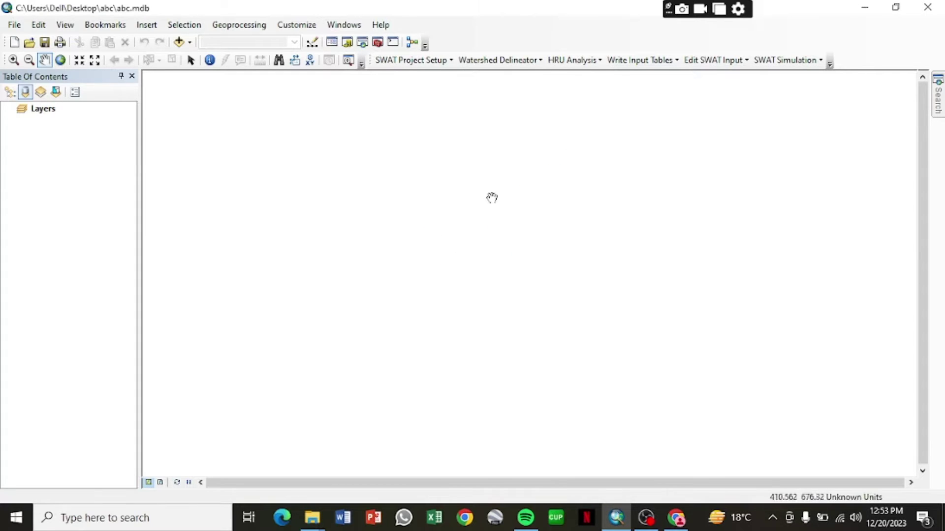
Open Automatic Watershed Delineation and shift its window slightly within the map area.
{"action": "left_click", "coordinate": [501, 65]}
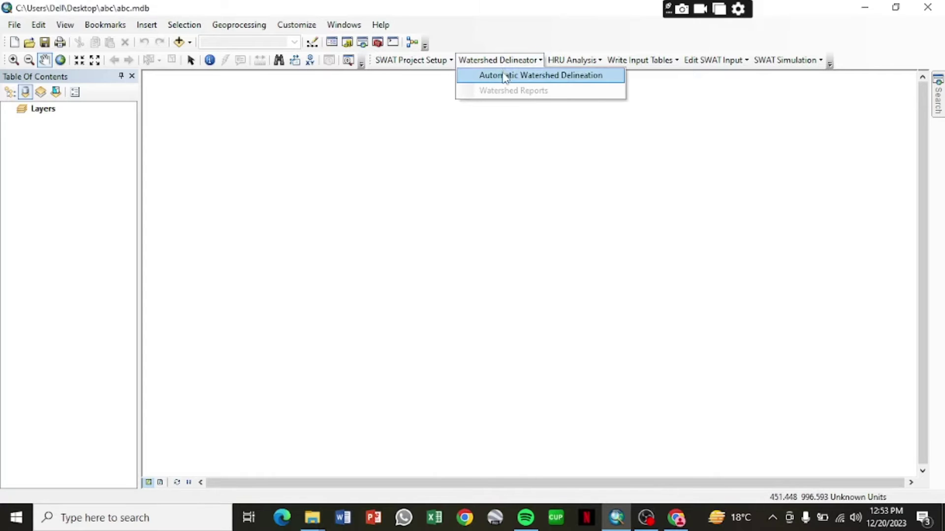
{"action": "left_click", "coordinate": [505, 77]}
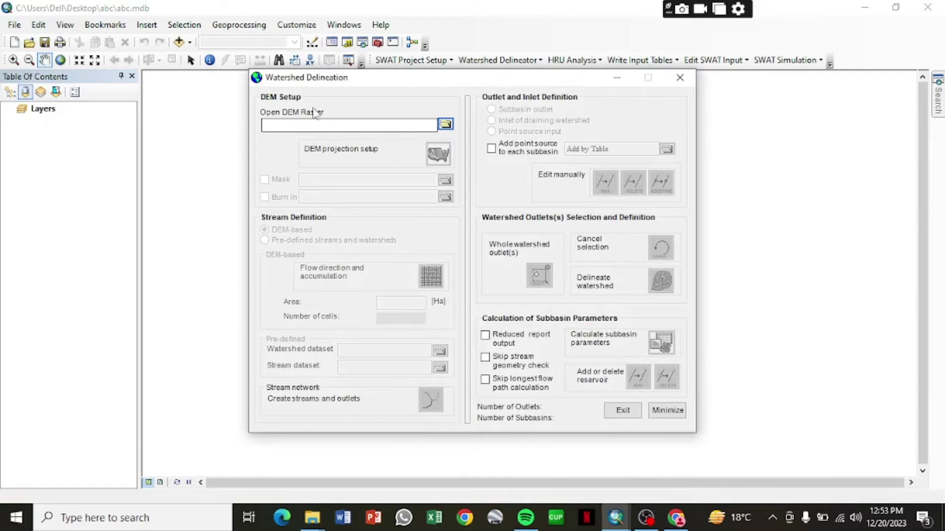
{"action": "left_click_drag", "start_coordinate": [380, 82], "coordinate": [409, 99]}
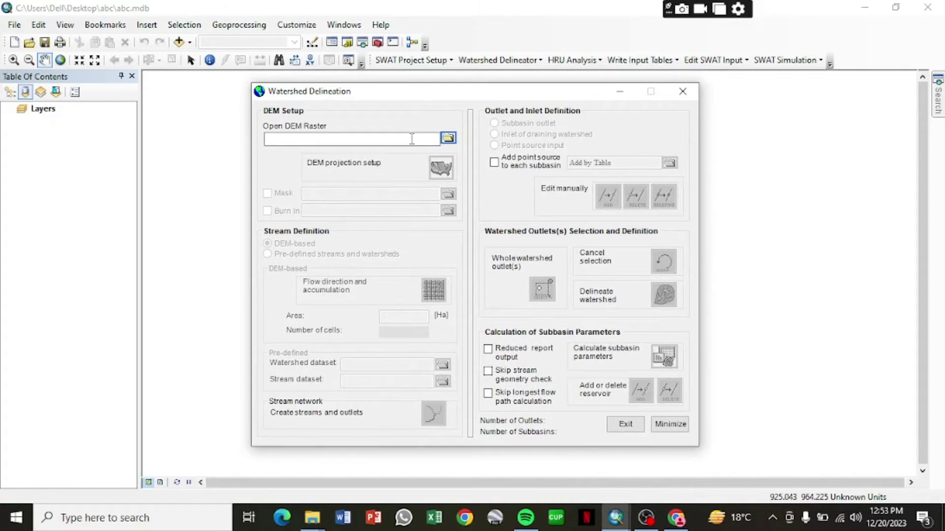
Load the DEM raster from disk out of the Dem Tiff folder in F:\SWAT MODEL\Input Data\DEM.
{"action": "left_click", "coordinate": [448, 138]}
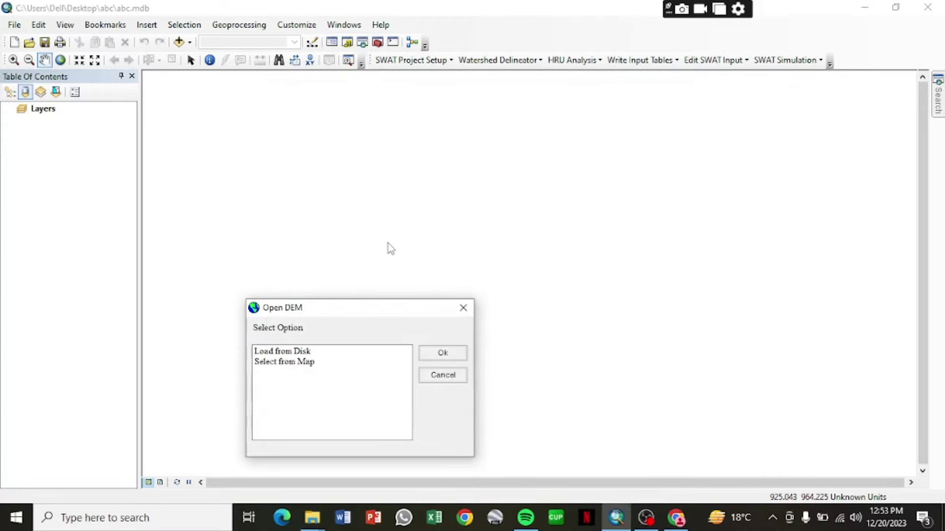
{"action": "double_click", "coordinate": [297, 353]}
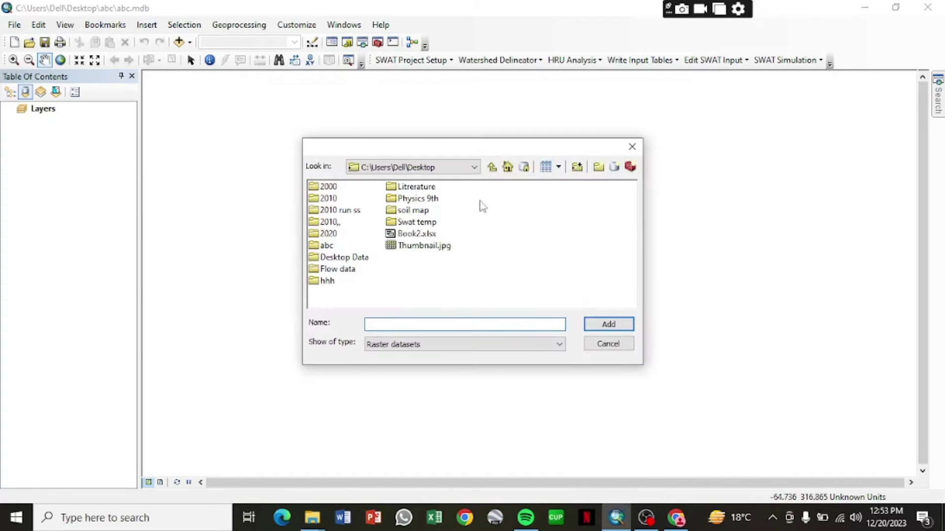
{"action": "left_click", "coordinate": [473, 168]}
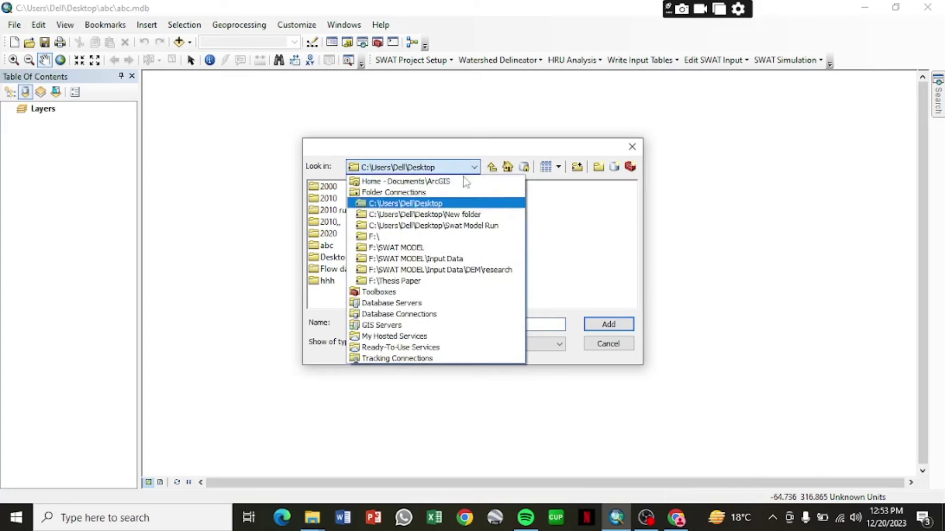
{"action": "left_click", "coordinate": [439, 258]}
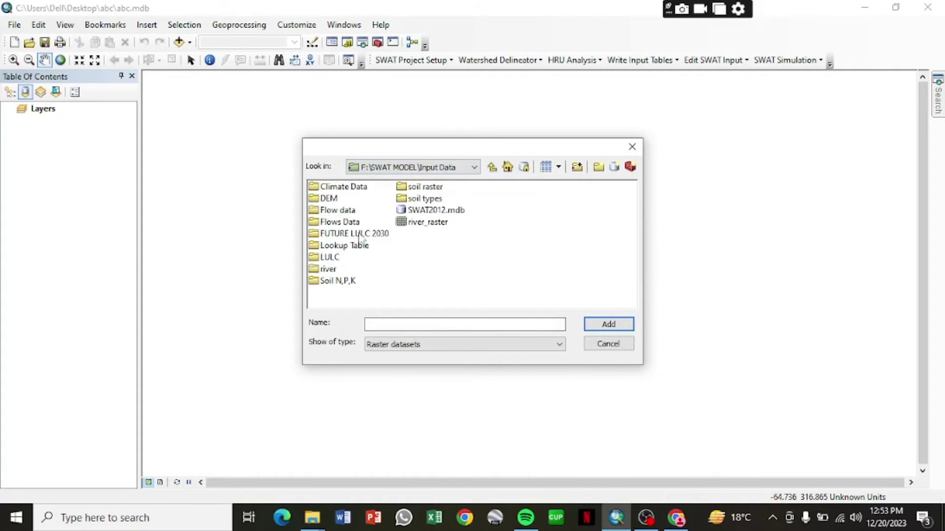
{"action": "double_click", "coordinate": [329, 198]}
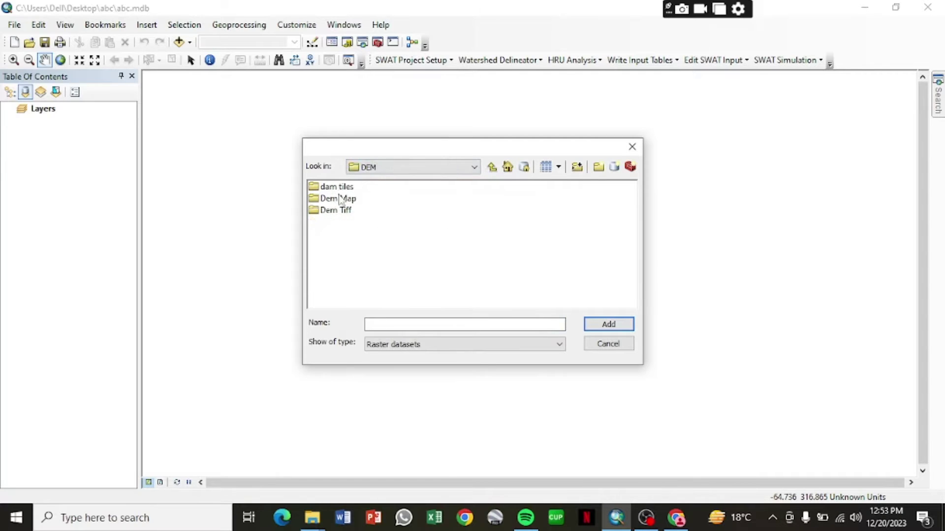
{"action": "double_click", "coordinate": [343, 212]}
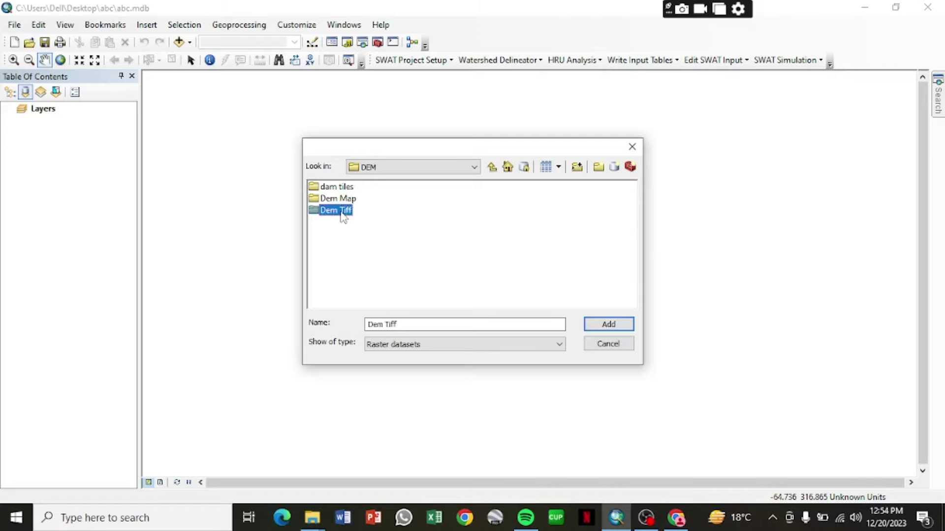
{"action": "double_click", "coordinate": [358, 191]}
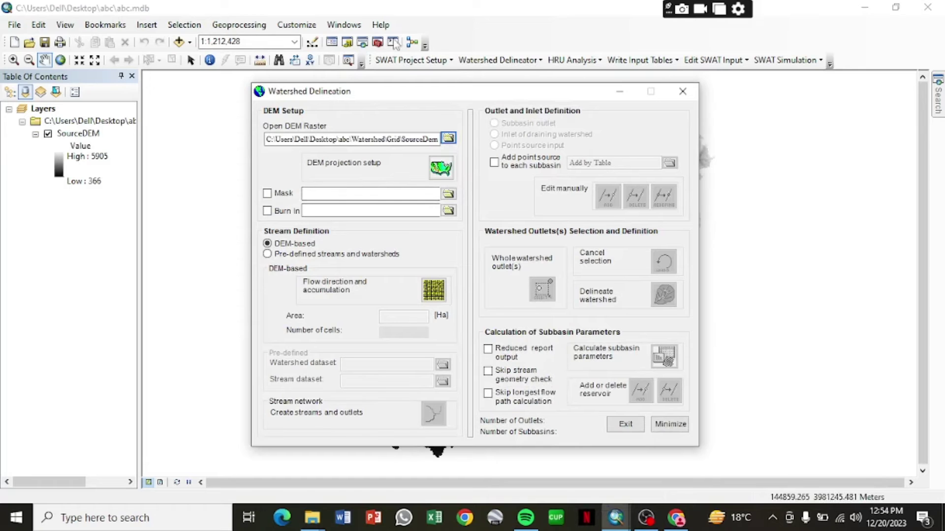
Move the Watershed Delineation window off the DEM, choose the Z unit in the DEM projection setup and accept the properties.
{"action": "left_click_drag", "start_coordinate": [453, 101], "coordinate": [241, 101]}
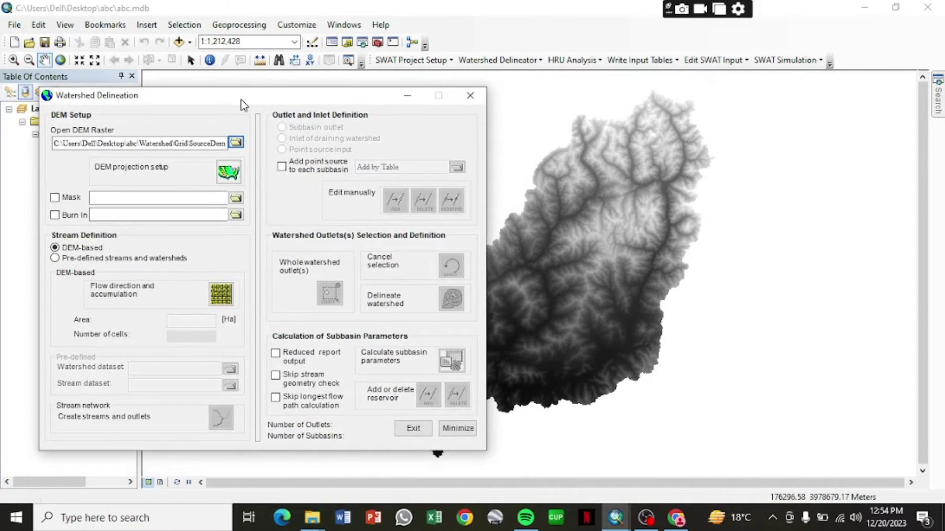
{"action": "left_click", "coordinate": [226, 172]}
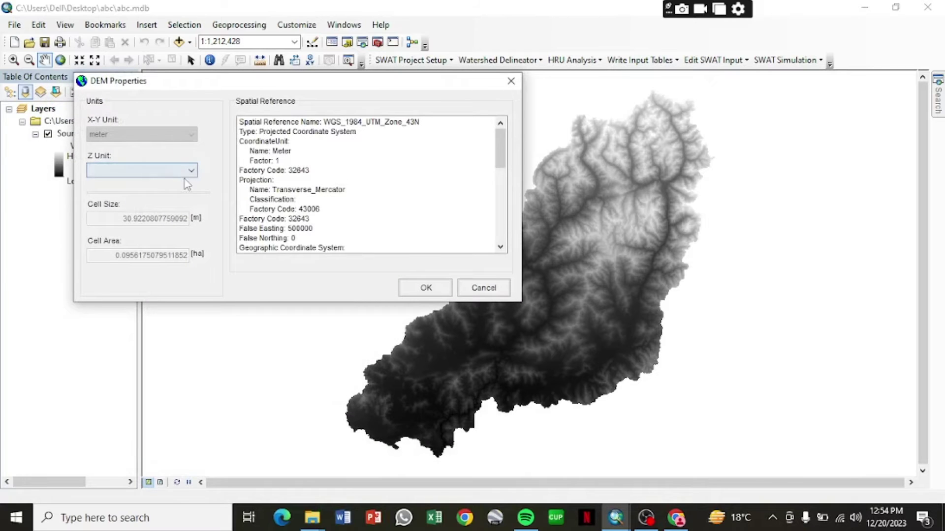
{"action": "left_click", "coordinate": [153, 170]}
{"action": "left_click", "coordinate": [158, 185]}
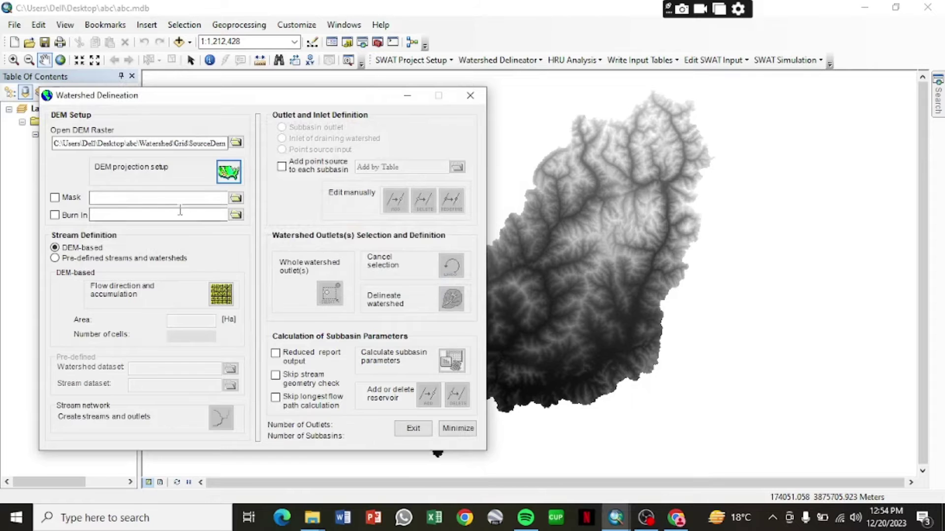
Try to burn in river.shp, loaded from disk out of the river folder in the input data, and dismiss the messages.
{"action": "left_click", "coordinate": [55, 216]}
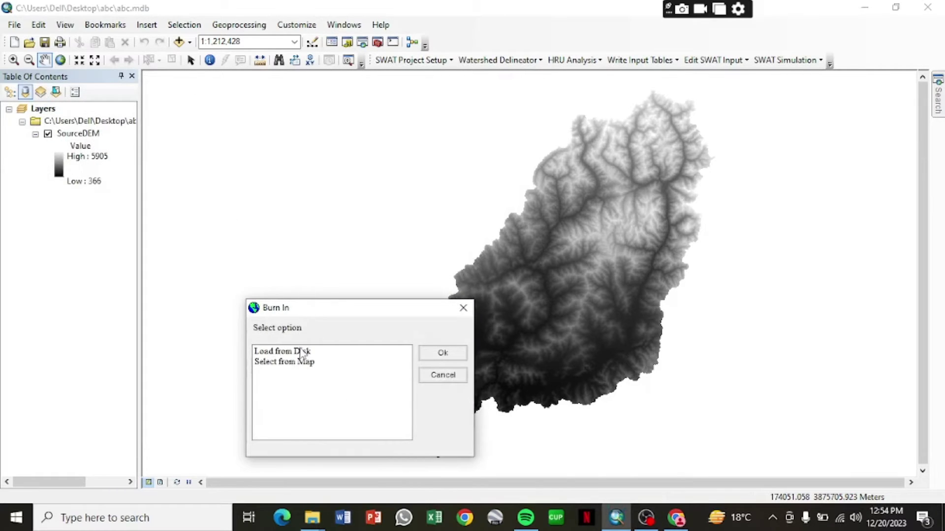
{"action": "left_click", "coordinate": [296, 352]}
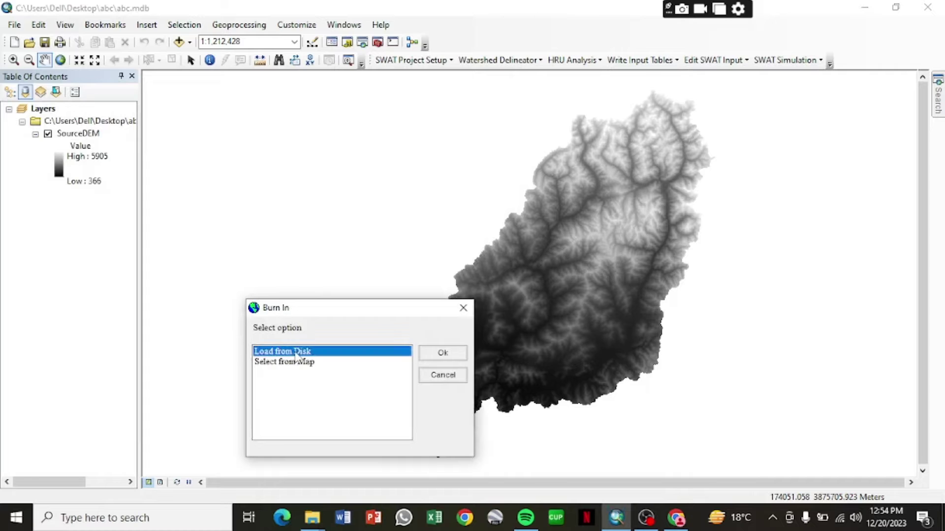
{"action": "left_click", "coordinate": [442, 353]}
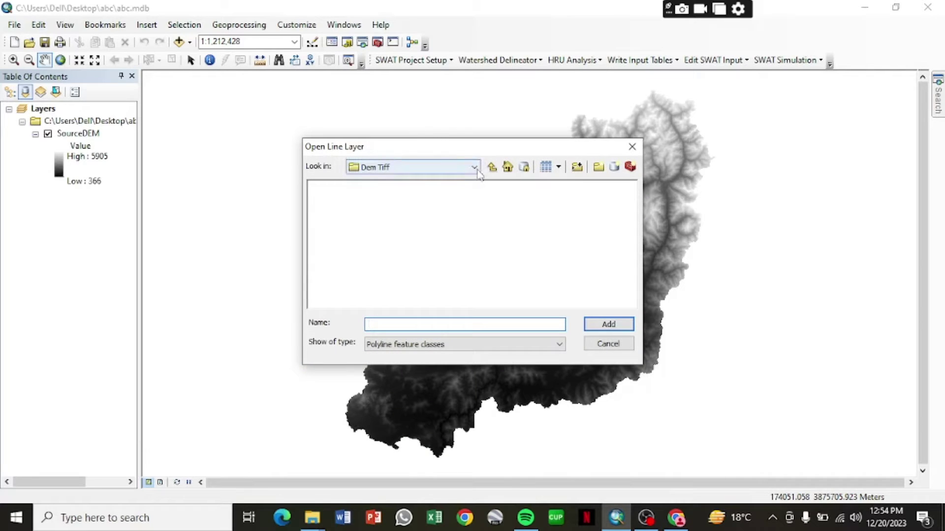
{"action": "left_click", "coordinate": [491, 168]}
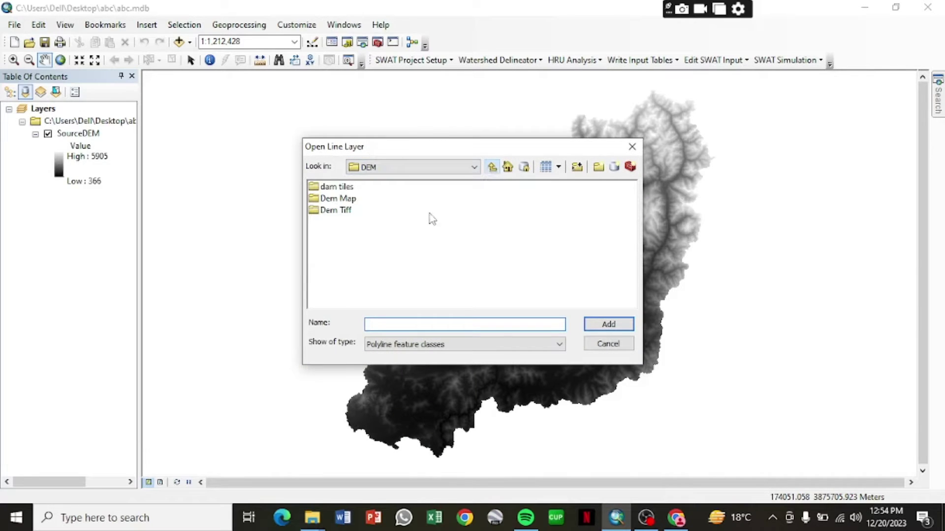
{"action": "left_click", "coordinate": [491, 168]}
{"action": "double_click", "coordinate": [327, 270]}
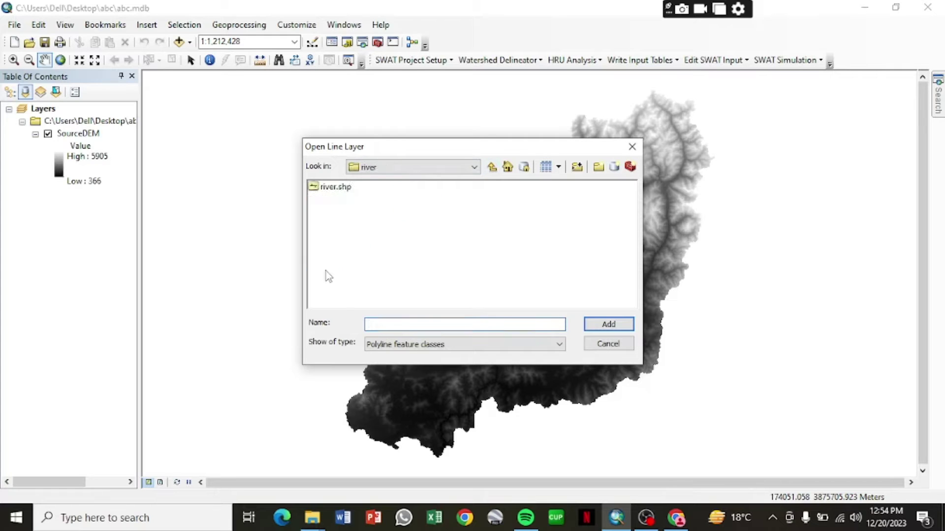
{"action": "double_click", "coordinate": [334, 188]}
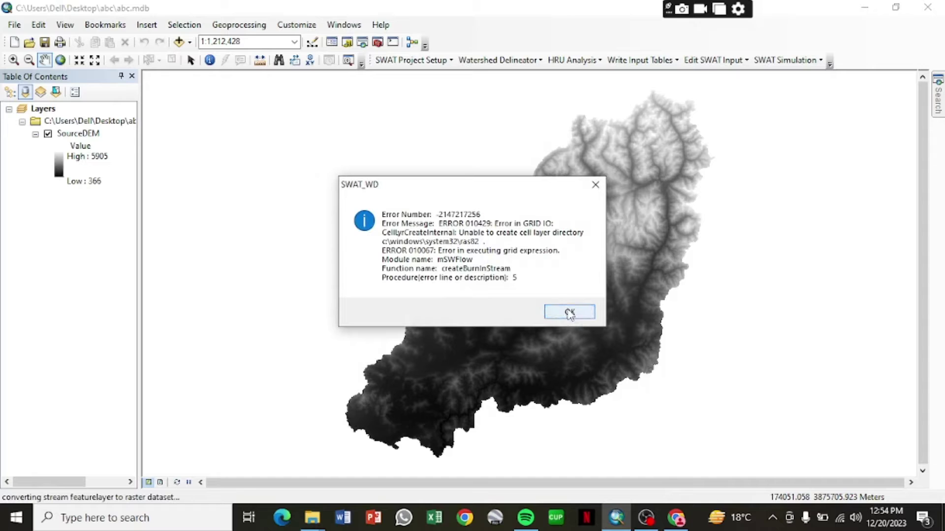
{"action": "left_click", "coordinate": [569, 313]}
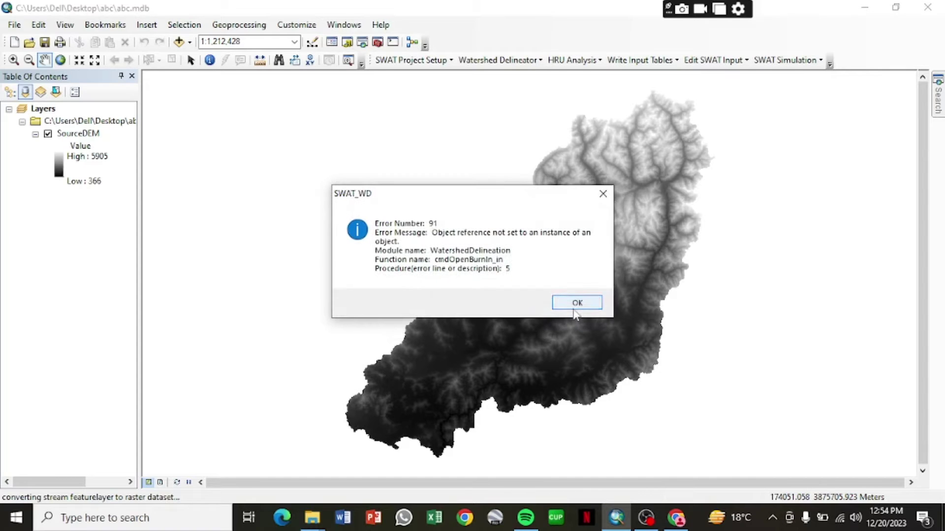
{"action": "left_click", "coordinate": [576, 303]}
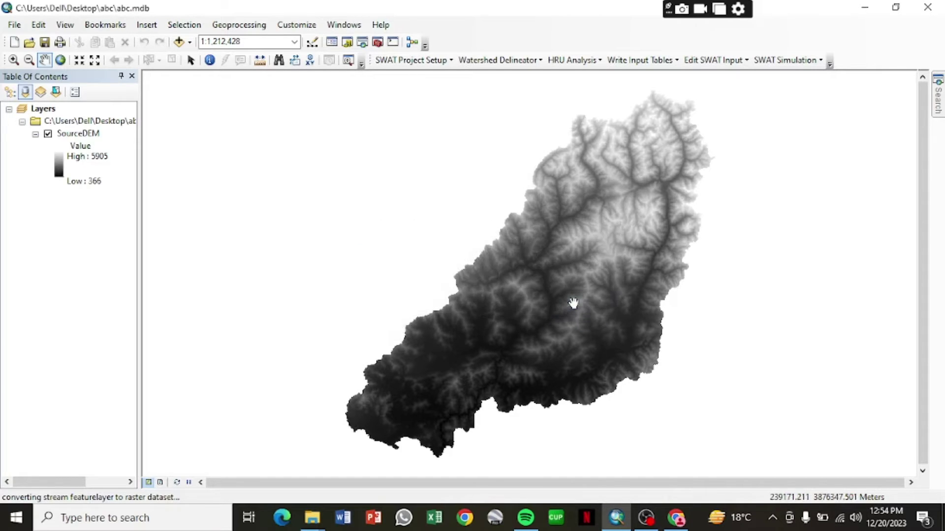
{"action": "left_click", "coordinate": [646, 520]}
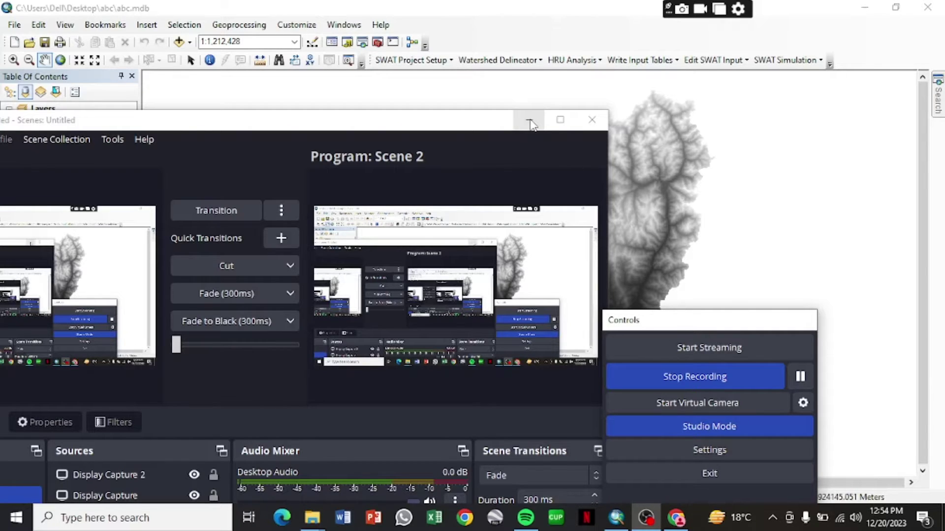
{"action": "mouse_move", "coordinate": [633, 516]}
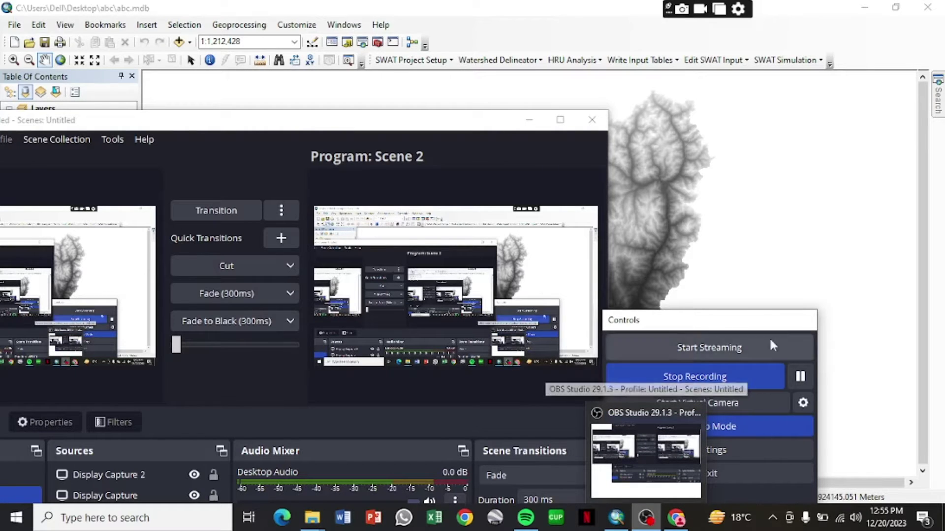
{"action": "left_click", "coordinate": [646, 517]}
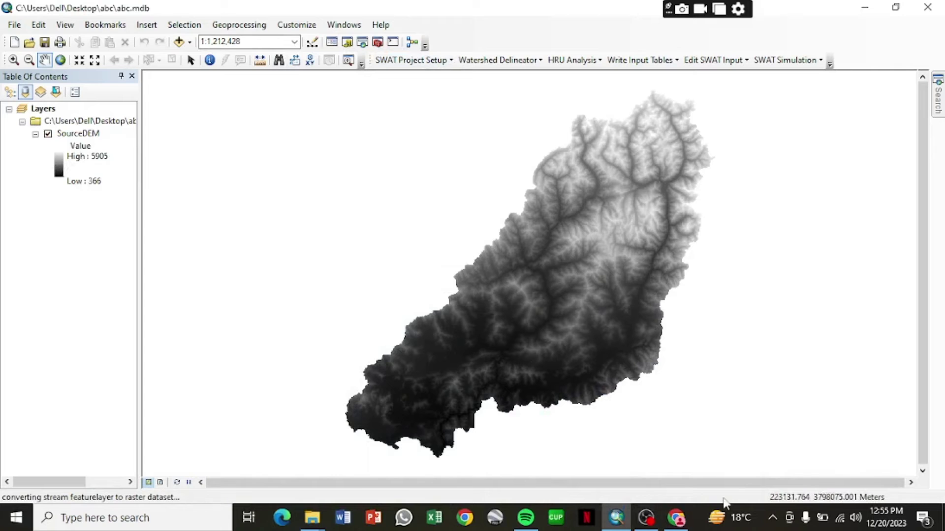
{"action": "left_click", "coordinate": [617, 517]}
{"action": "left_click", "coordinate": [619, 518]}
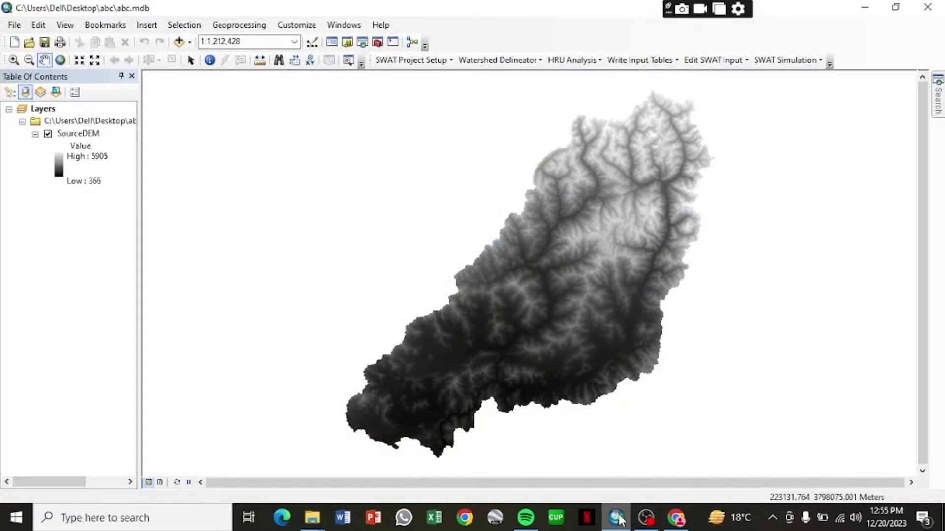
Check the availability of the watershed delineation commands, close ArcMap and answer its closing prompt.
{"action": "left_click", "coordinate": [465, 61]}
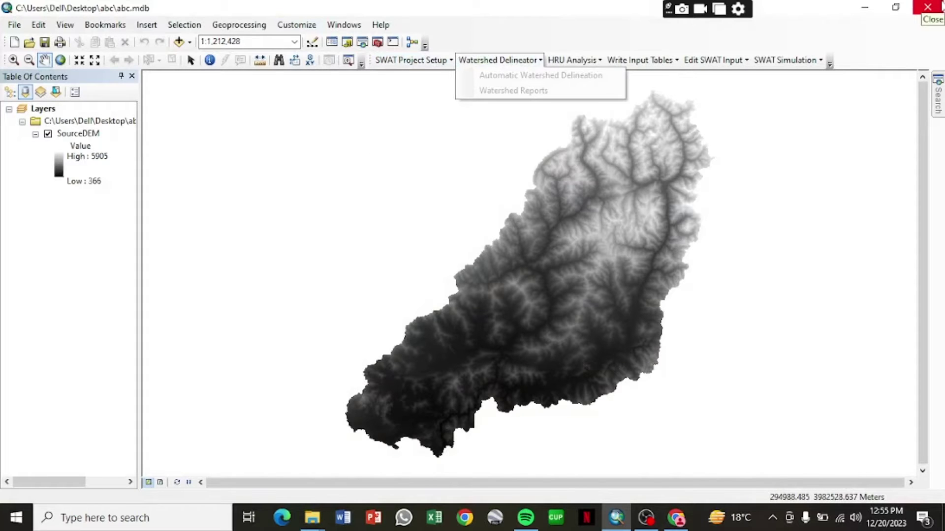
{"action": "left_click", "coordinate": [940, 6]}
{"action": "left_click", "coordinate": [476, 285]}
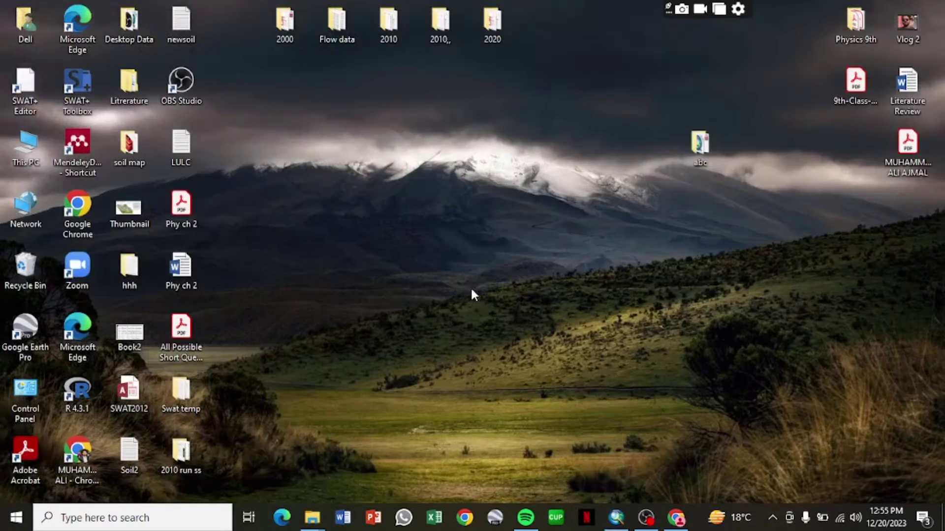
Refresh the desktop and delete the old abc project folder from it.
{"action": "right_click", "coordinate": [565, 221]}
{"action": "left_click", "coordinate": [609, 264]}
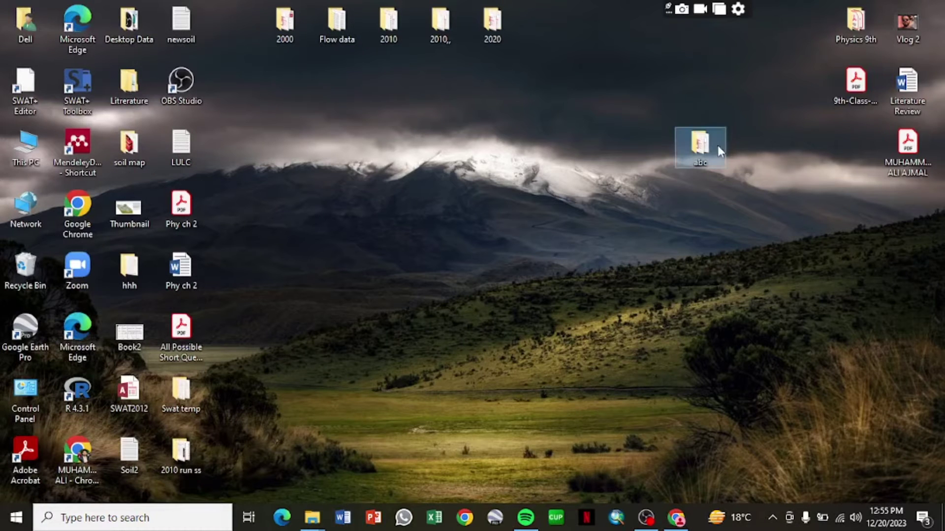
{"action": "right_click", "coordinate": [694, 148]}
{"action": "left_click", "coordinate": [729, 422]}
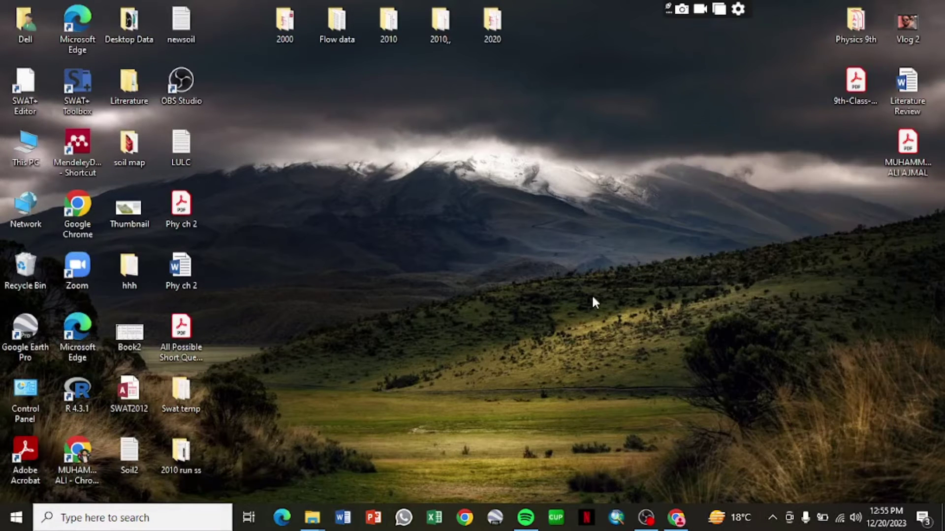
Create a new empty desktop folder named abc.
{"action": "mouse_move", "coordinate": [642, 520]}
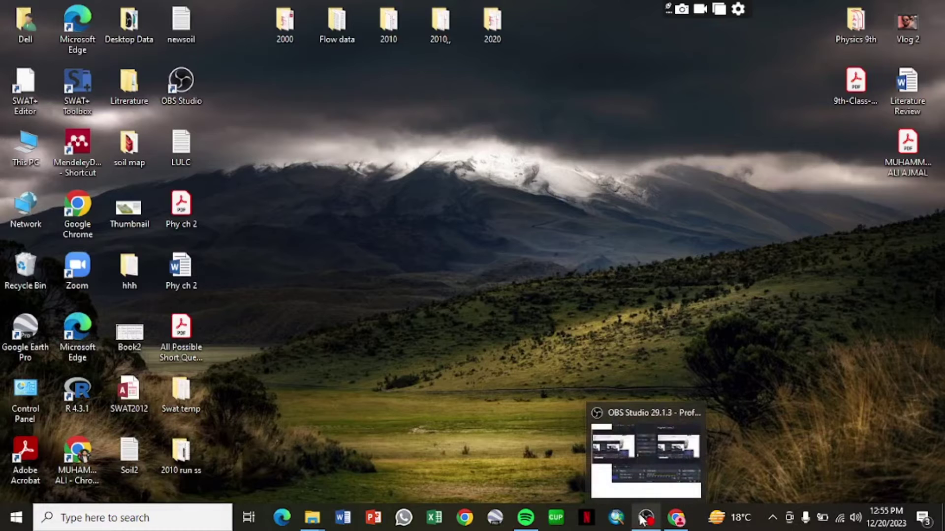
{"action": "right_click", "coordinate": [491, 169]}
{"action": "mouse_move", "coordinate": [556, 313]}
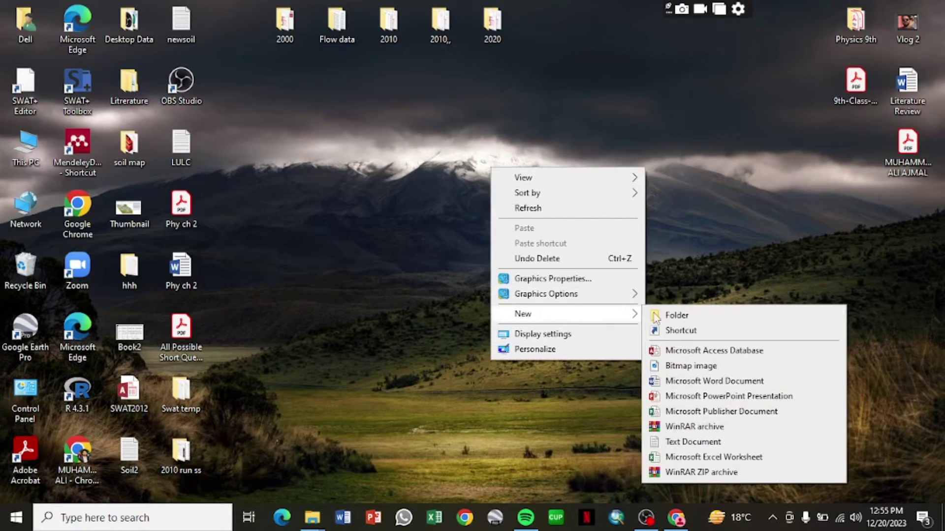
{"action": "left_click", "coordinate": [676, 316]}
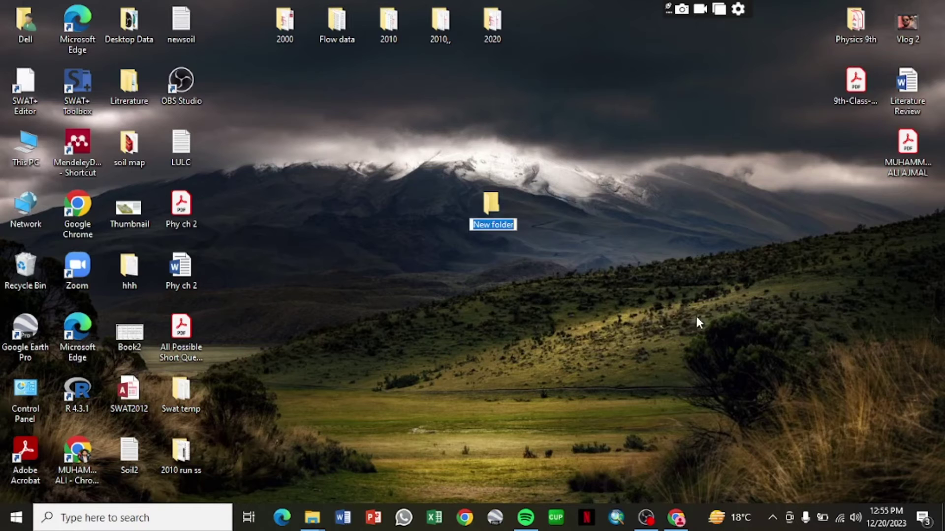
{"action": "type", "text": "abc"}
{"action": "key", "text": "Return"}
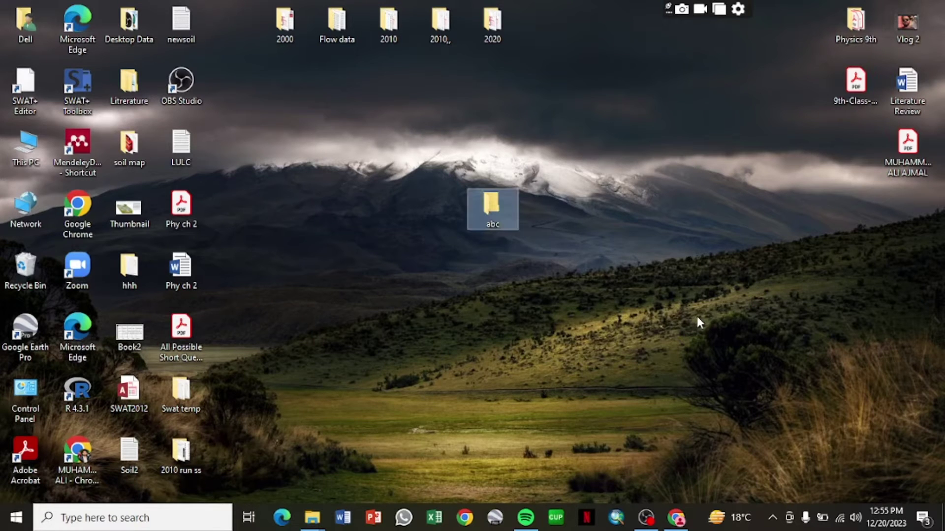
Switch to a newly started ArcMap, dismiss the Getting Started window and begin a new SWAT project.
{"action": "left_click", "coordinate": [615, 517]}
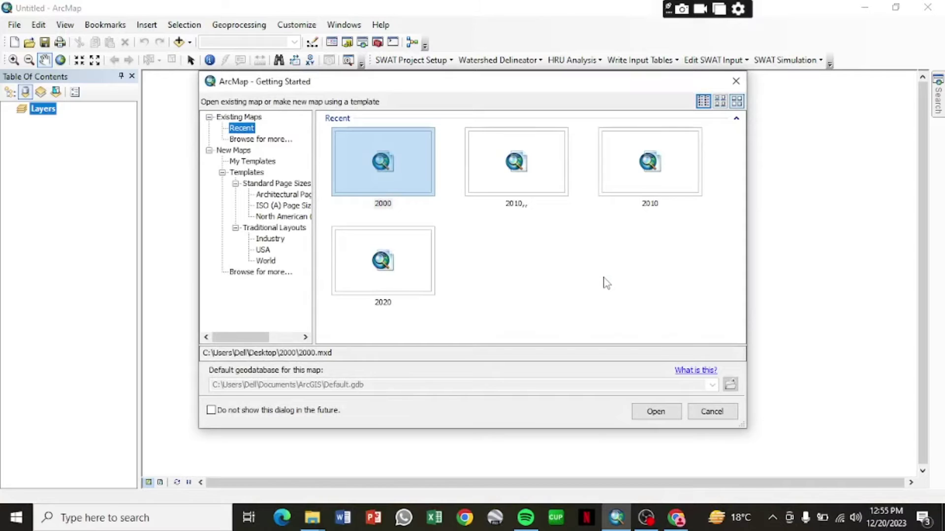
{"action": "left_click", "coordinate": [737, 83]}
{"action": "left_click", "coordinate": [414, 60]}
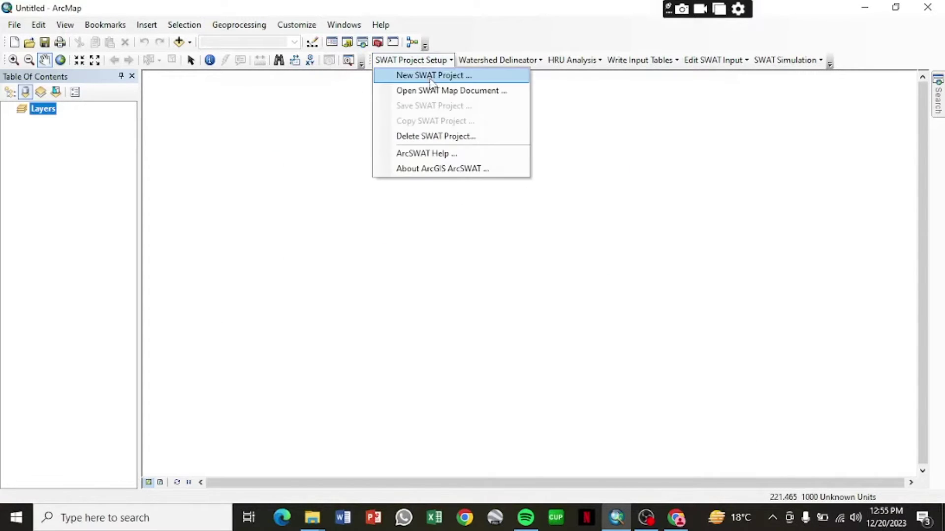
{"action": "left_click", "coordinate": [432, 78]}
{"action": "left_click", "coordinate": [504, 279]}
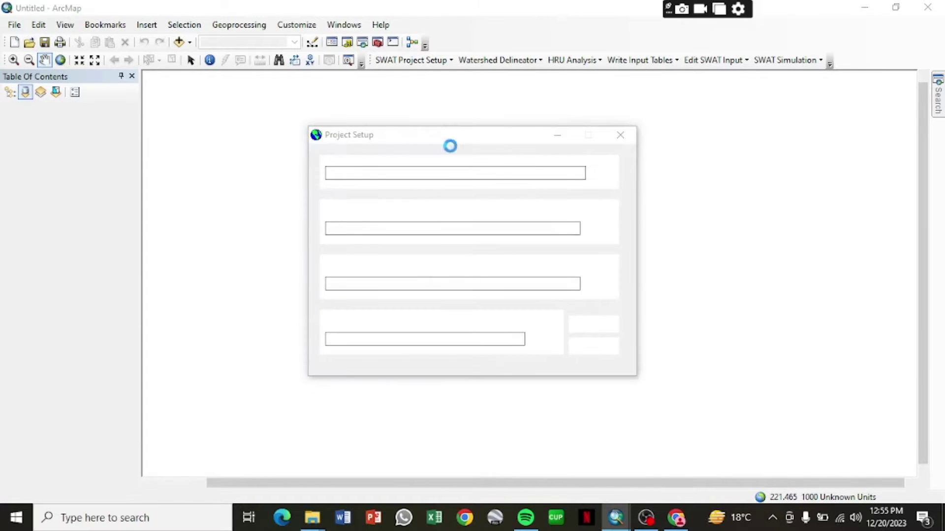
{"action": "left_click", "coordinate": [599, 174]}
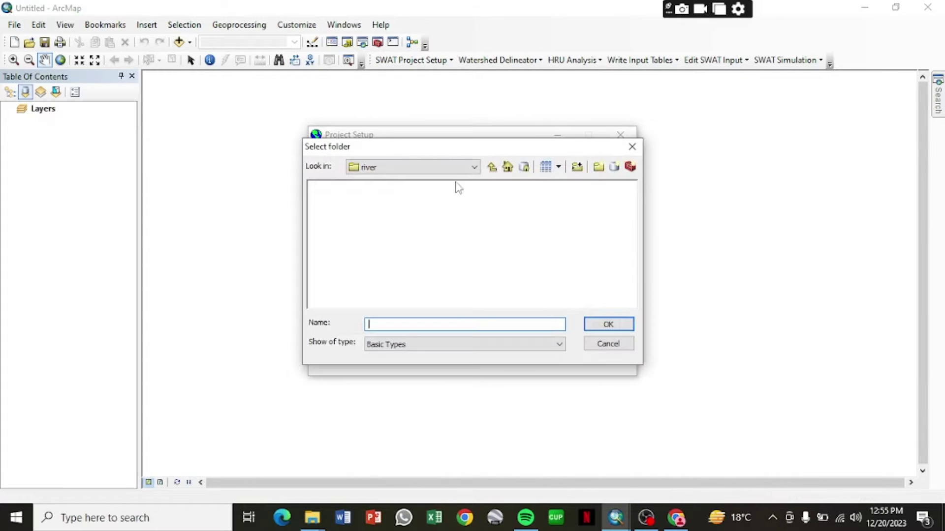
{"action": "left_click", "coordinate": [491, 168]}
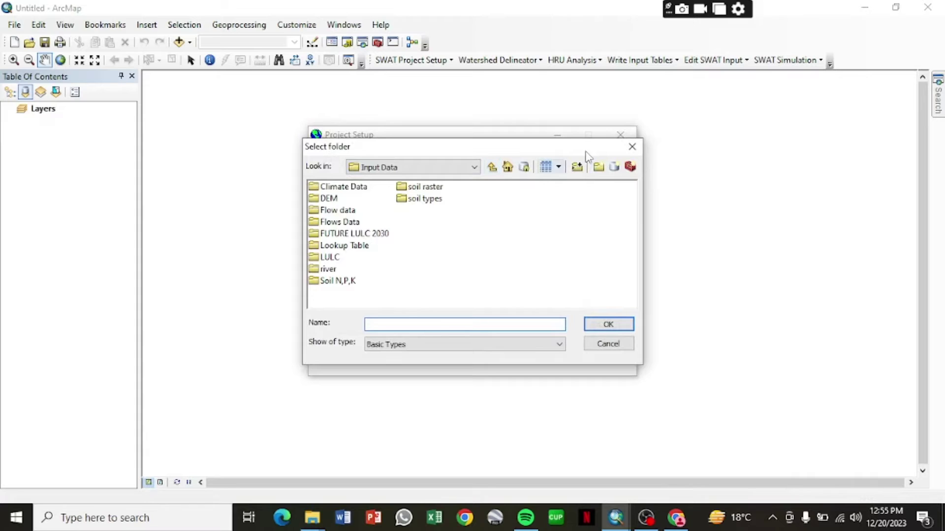
{"action": "left_click", "coordinate": [632, 146]}
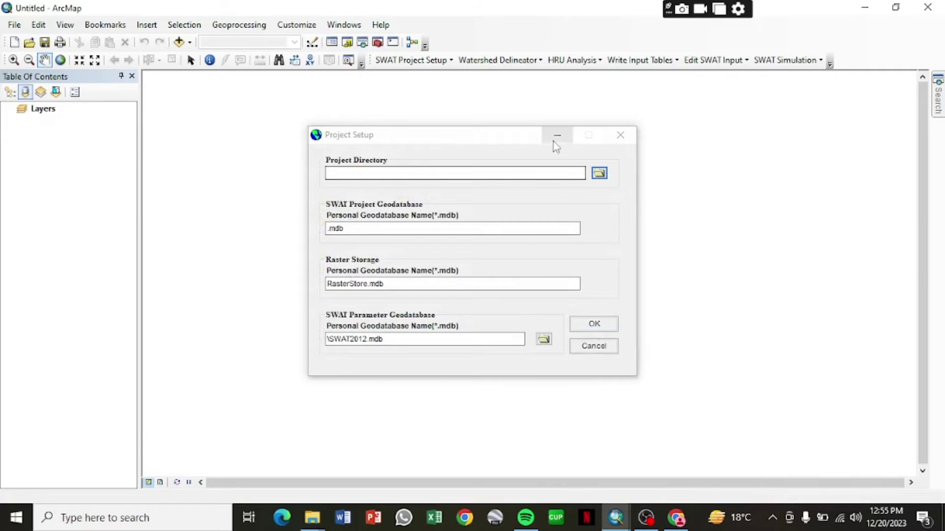
Set the project directory to the new abc folder in C:\Users\Dell\Desktop and complete the project setup.
{"action": "left_click", "coordinate": [600, 173]}
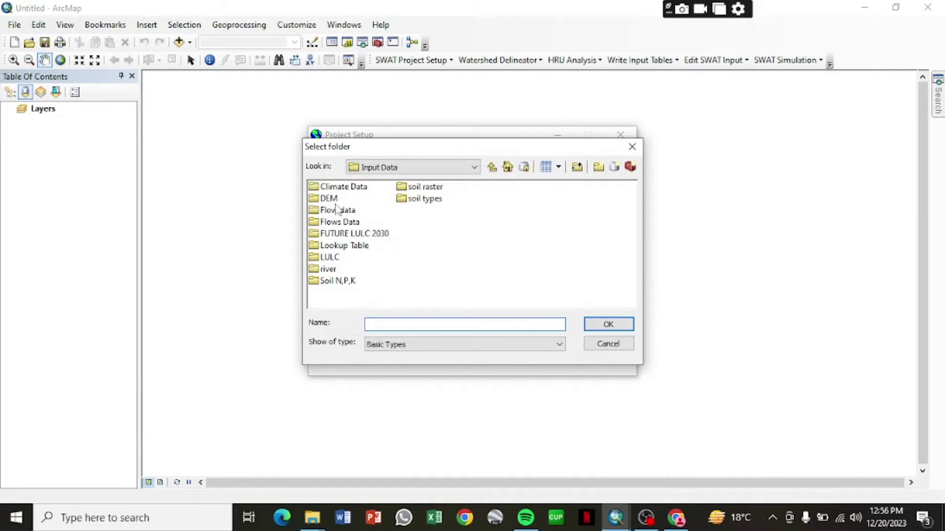
{"action": "left_click", "coordinate": [492, 168]}
{"action": "left_click", "coordinate": [474, 168]}
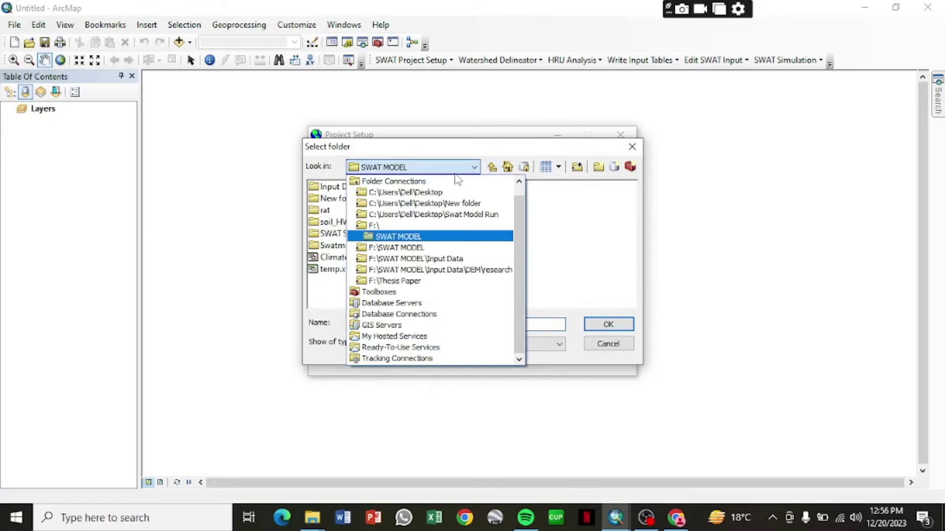
{"action": "left_click", "coordinate": [427, 192]}
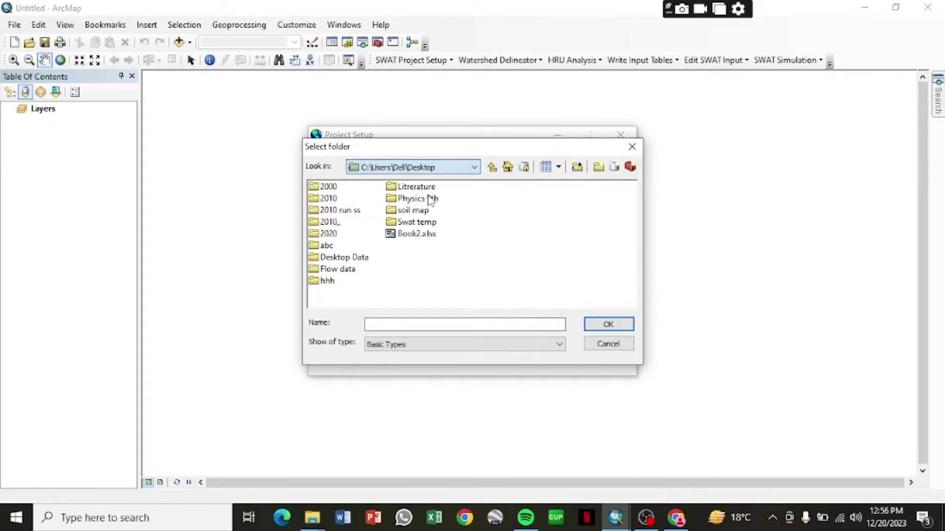
{"action": "left_click", "coordinate": [326, 246]}
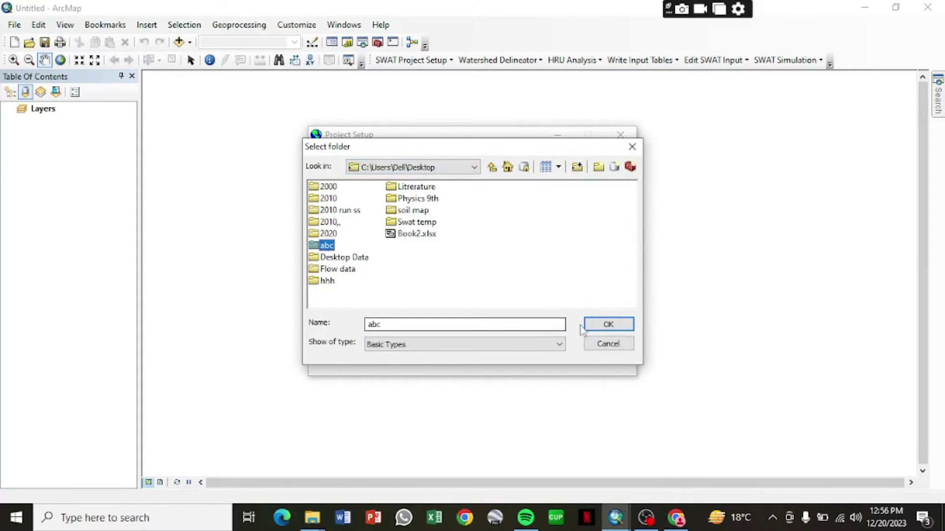
{"action": "left_click", "coordinate": [609, 324]}
{"action": "left_click", "coordinate": [571, 321]}
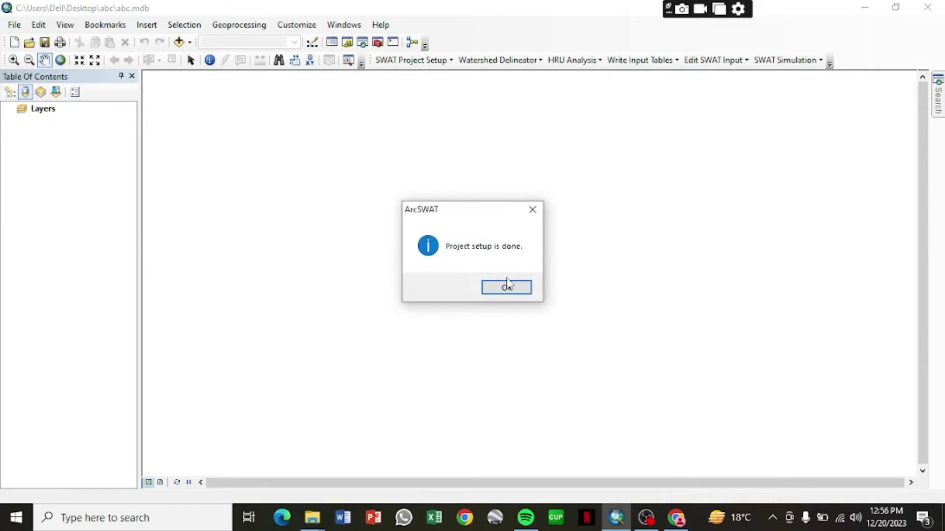
{"action": "left_click", "coordinate": [506, 286]}
Open Automatic Watershed Delineation and choose to load the DEM raster from disk.
{"action": "left_click", "coordinate": [498, 60]}
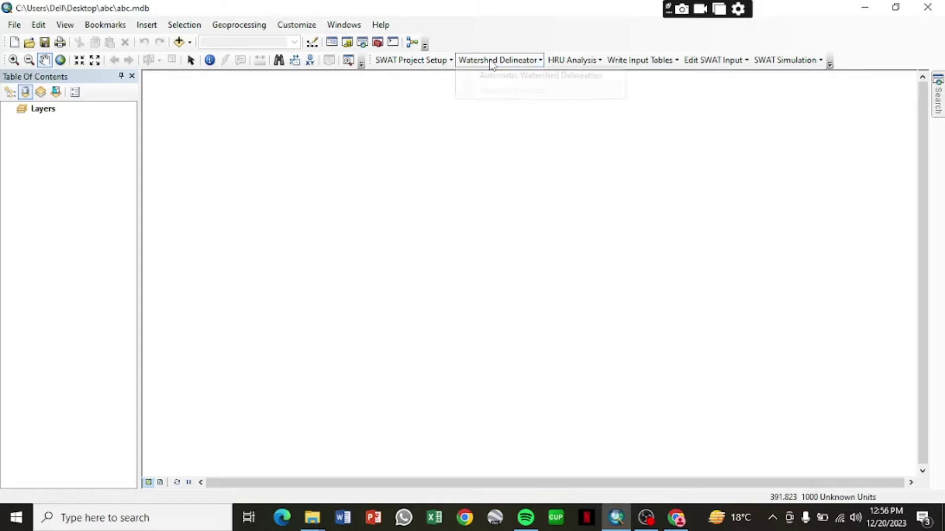
{"action": "left_click", "coordinate": [522, 74]}
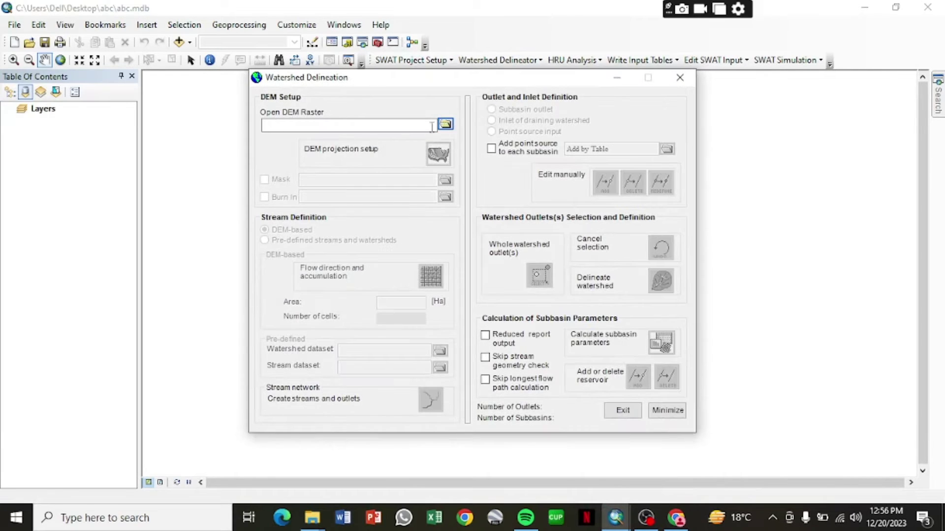
{"action": "left_click", "coordinate": [445, 127]}
{"action": "left_click", "coordinate": [298, 352]}
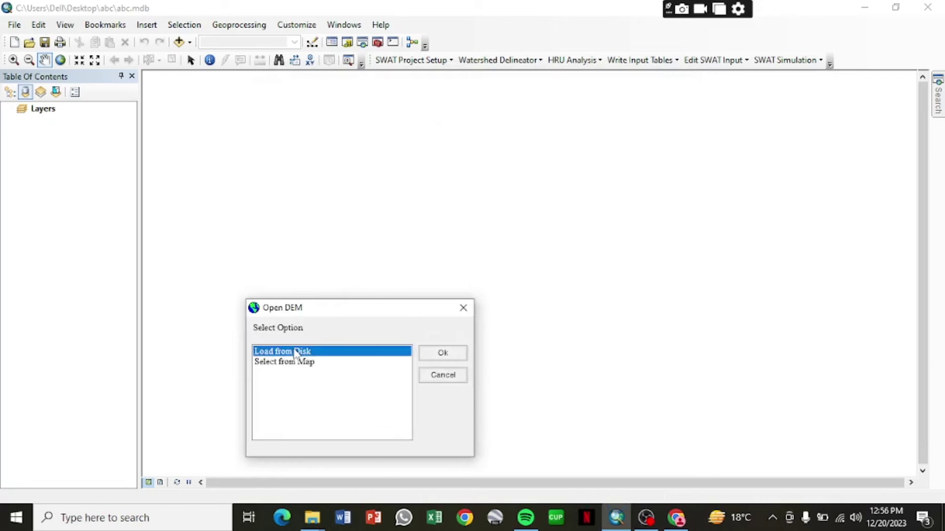
{"action": "left_click", "coordinate": [442, 353]}
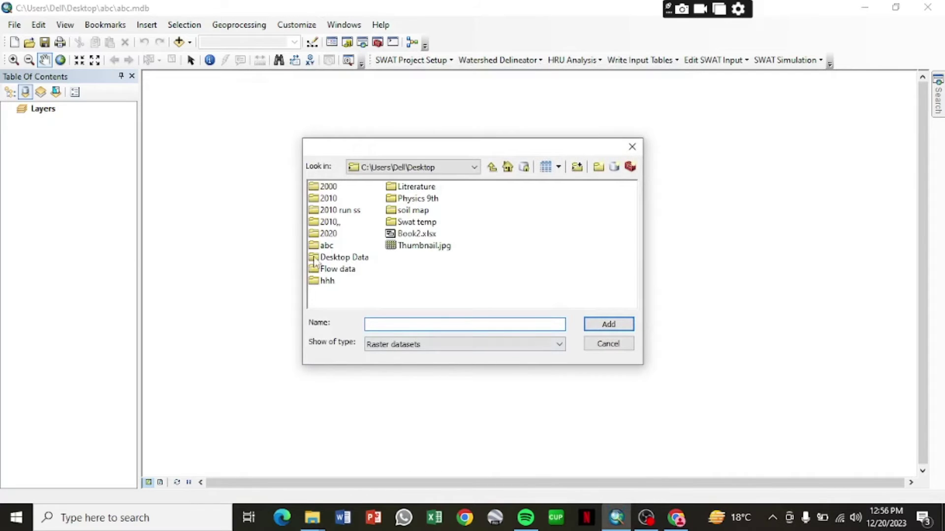
Load Elevation(m)1.tif from the DEM\Dem Tiff folder in F:\SWAT MODEL\Input Data as the DEM raster.
{"action": "left_click", "coordinate": [325, 246]}
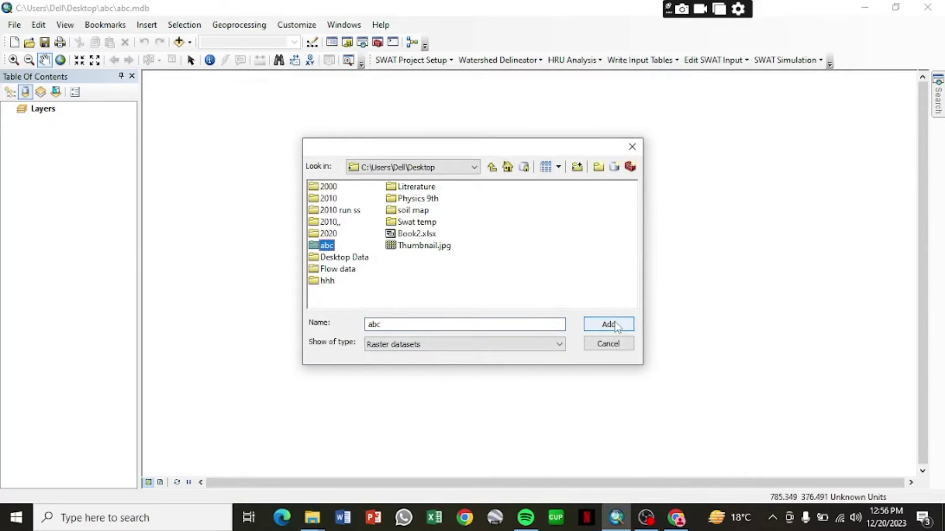
{"action": "left_click", "coordinate": [492, 168]}
{"action": "left_click", "coordinate": [492, 168]}
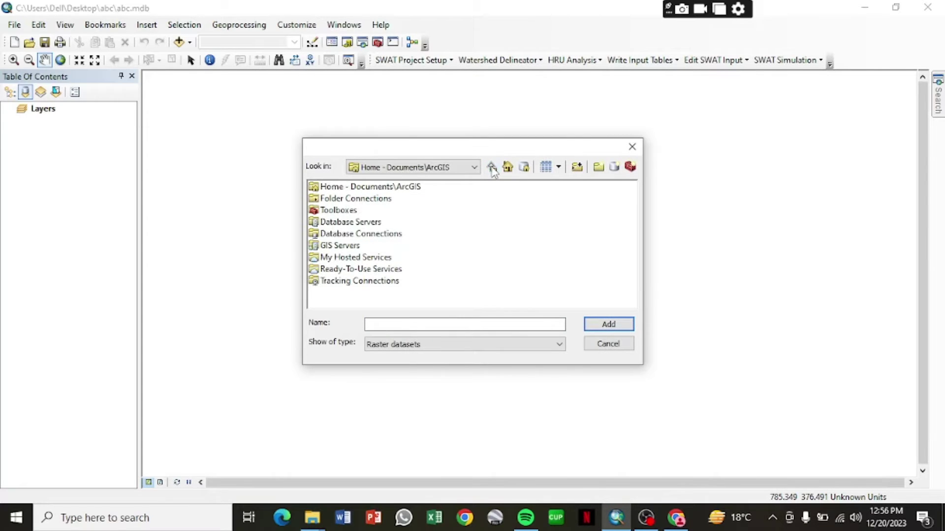
{"action": "left_click", "coordinate": [472, 167]}
{"action": "left_click", "coordinate": [431, 255]}
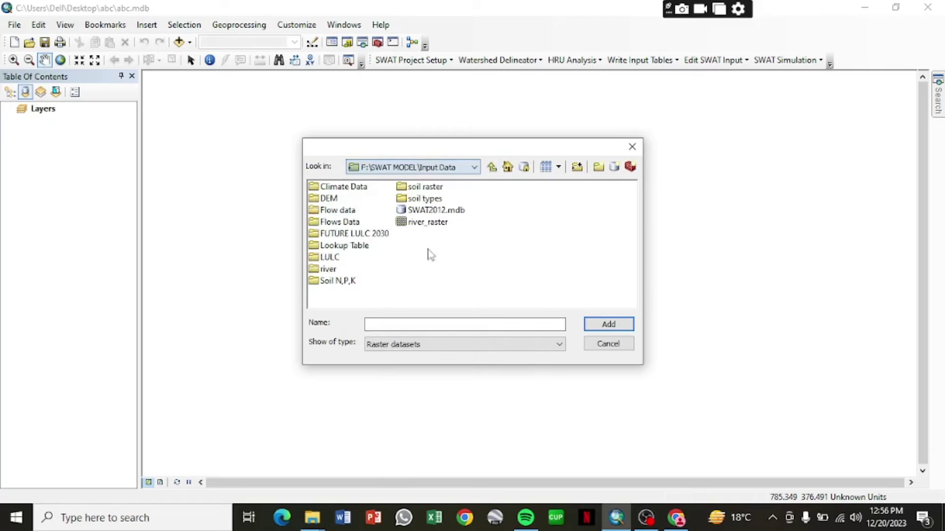
{"action": "double_click", "coordinate": [327, 199]}
{"action": "double_click", "coordinate": [331, 211]}
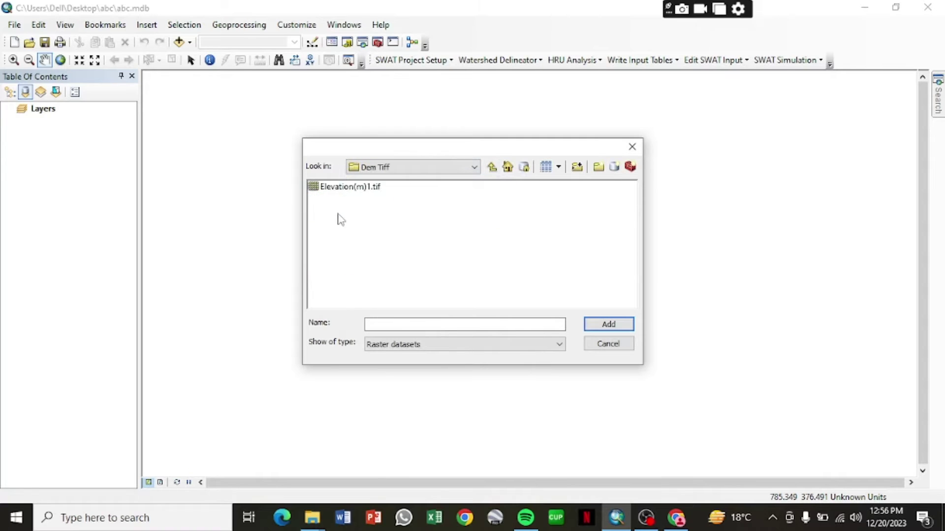
{"action": "double_click", "coordinate": [357, 189]}
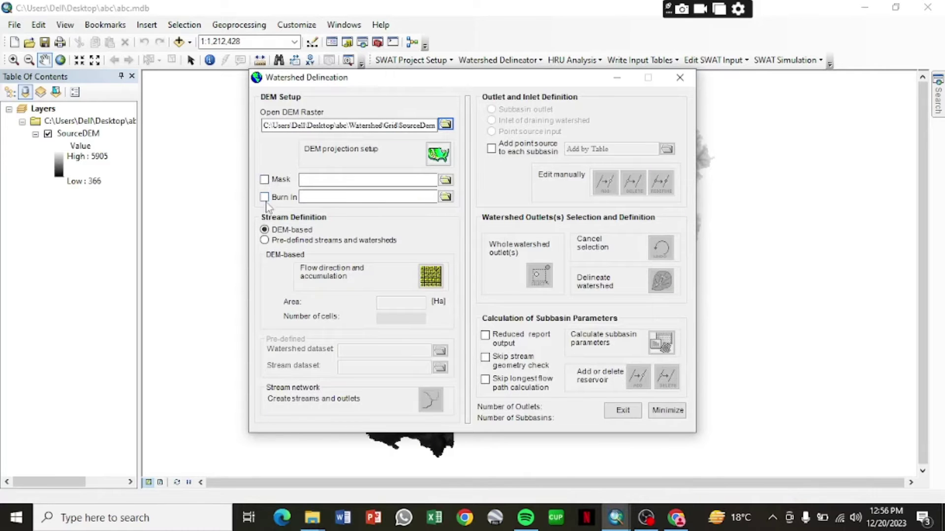
Set the DEM's Z unit to meter in the DEM projection setup.
{"action": "left_click", "coordinate": [438, 154]}
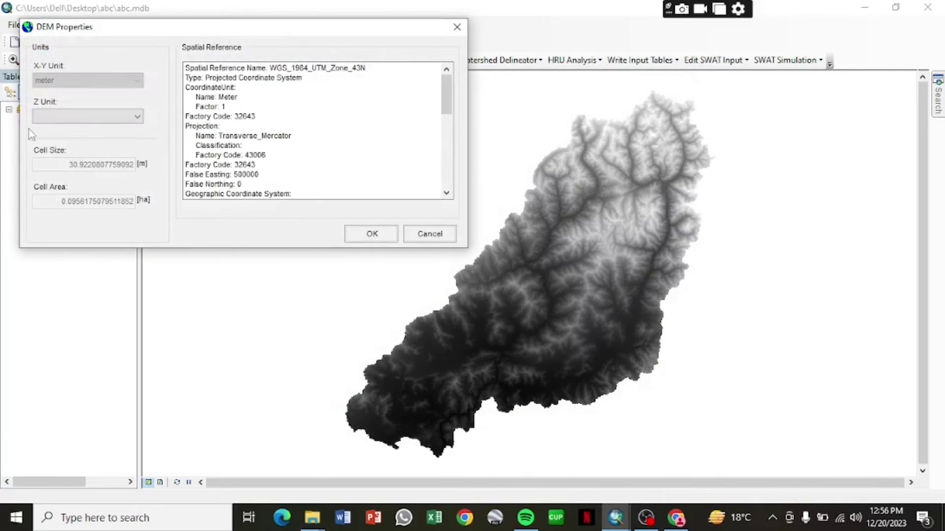
{"action": "left_click", "coordinate": [91, 118]}
{"action": "left_click", "coordinate": [50, 126]}
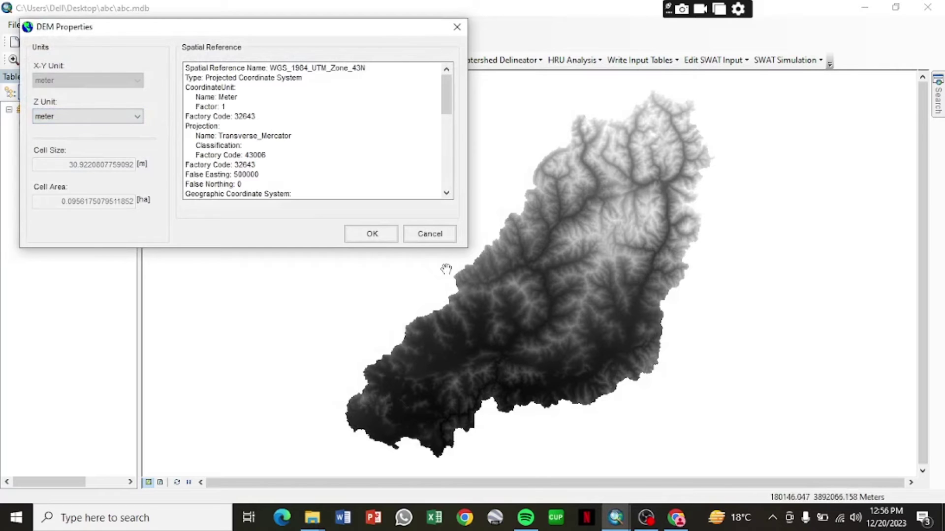
{"action": "left_click", "coordinate": [372, 234]}
Enable Burn In, choose to load its line layer from disk and browse to the Input Data folder.
{"action": "left_click", "coordinate": [264, 197]}
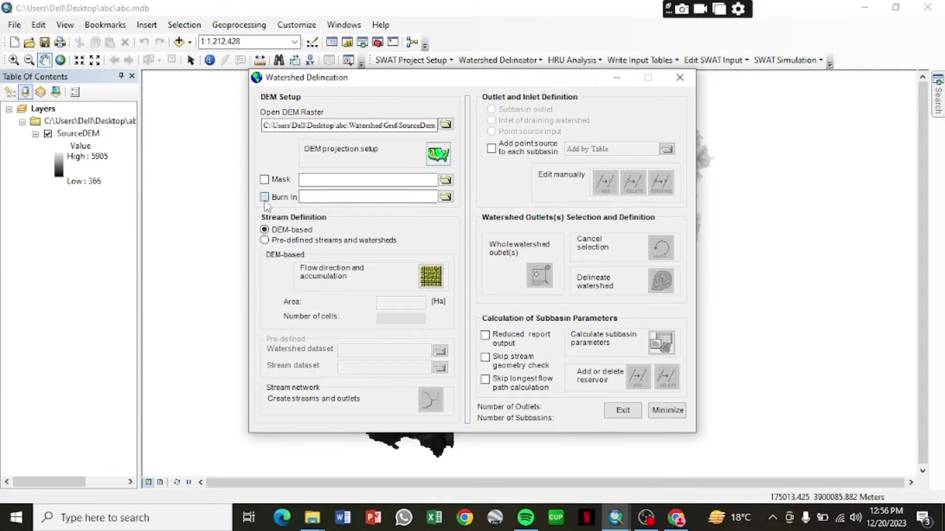
{"action": "left_click", "coordinate": [446, 197]}
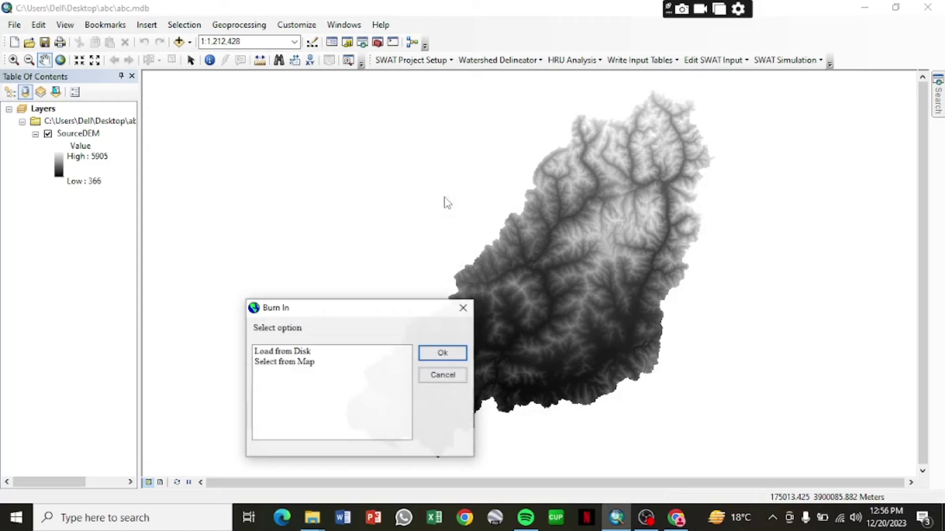
{"action": "double_click", "coordinate": [287, 351]}
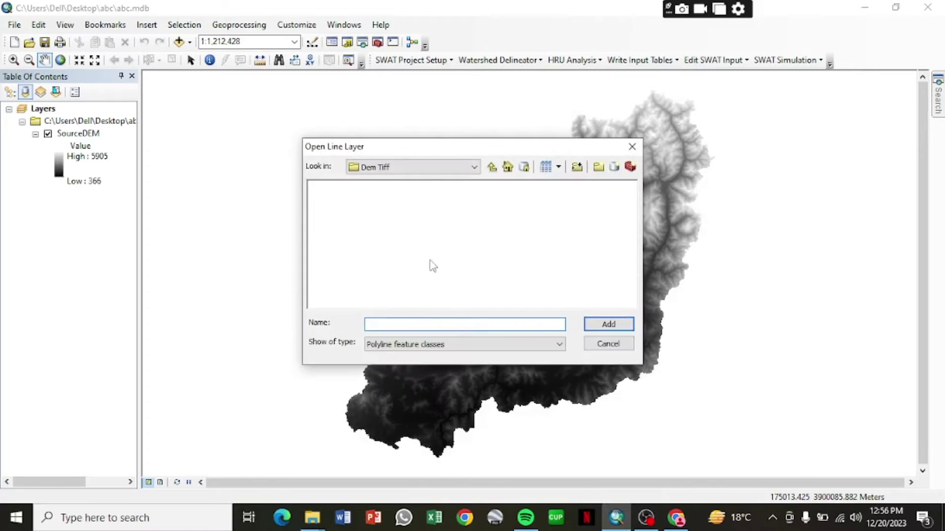
{"action": "left_click", "coordinate": [492, 167]}
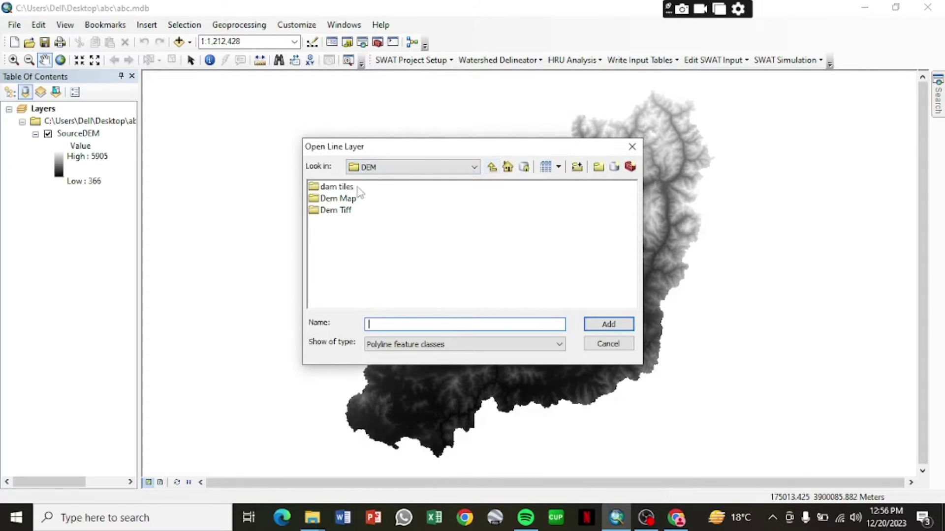
{"action": "left_click", "coordinate": [491, 167]}
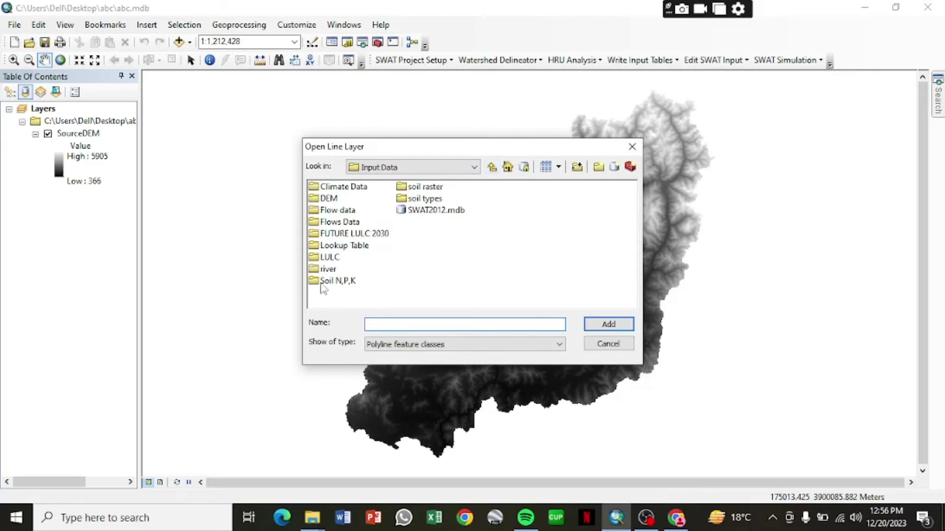
{"action": "left_click", "coordinate": [646, 517]}
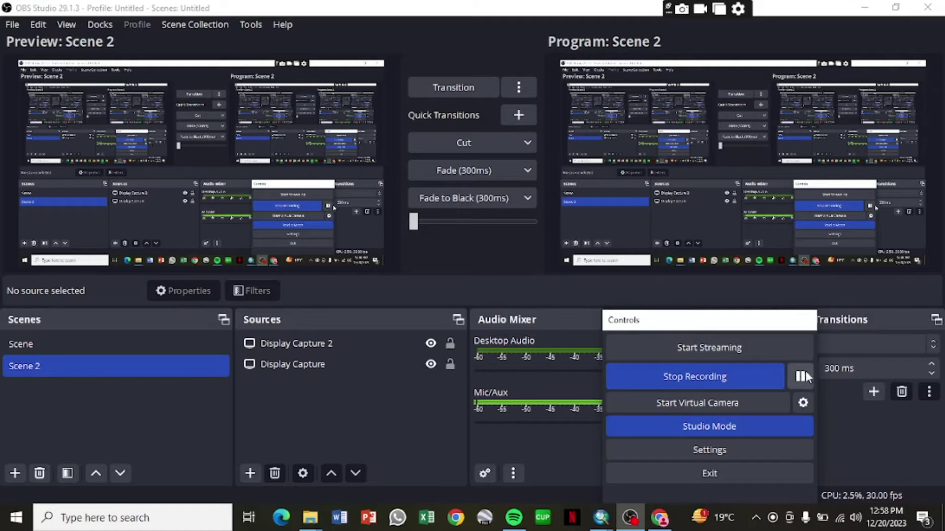
{"action": "left_click", "coordinate": [800, 377]}
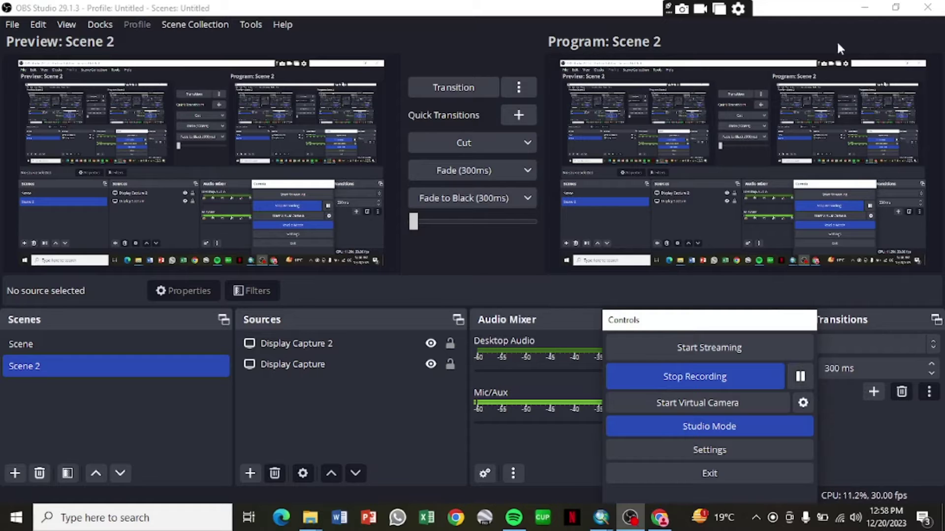
{"action": "left_click", "coordinate": [864, 7]}
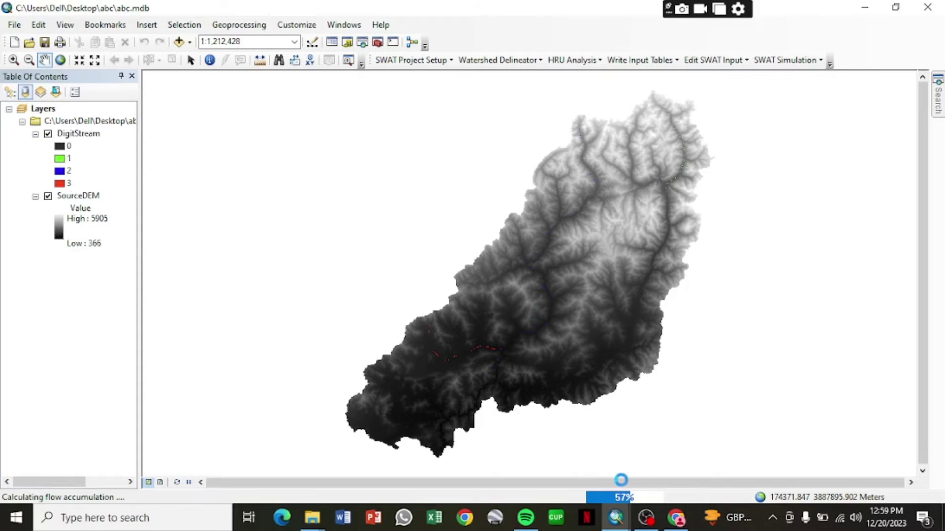
{"action": "left_click", "coordinate": [648, 519]}
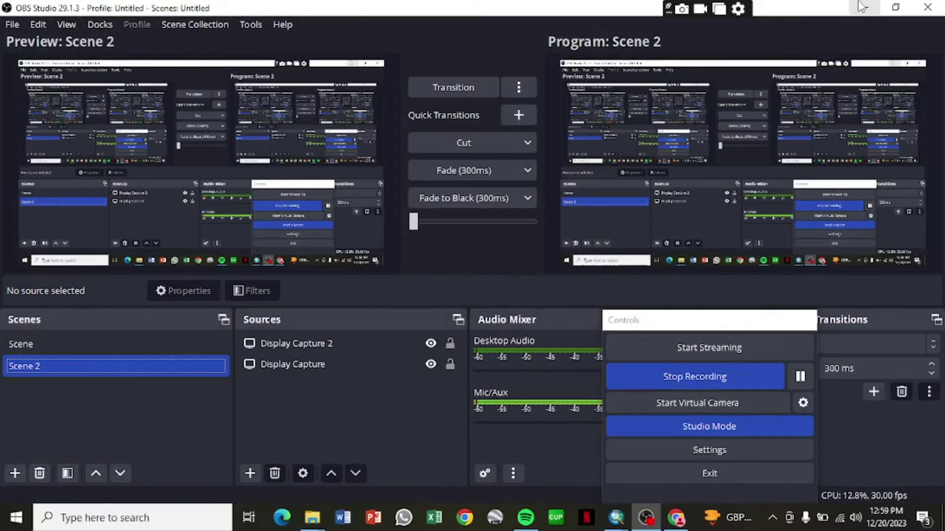
{"action": "left_click", "coordinate": [616, 518]}
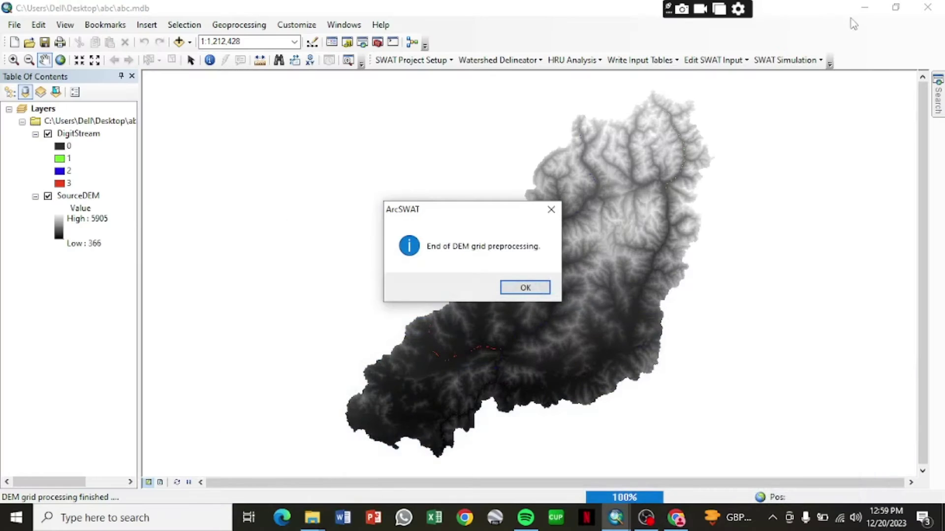
Dismiss the DEM preprocessing message and create the DEM-based streams and outlets in the Watershed Delineation window.
{"action": "left_click", "coordinate": [524, 289]}
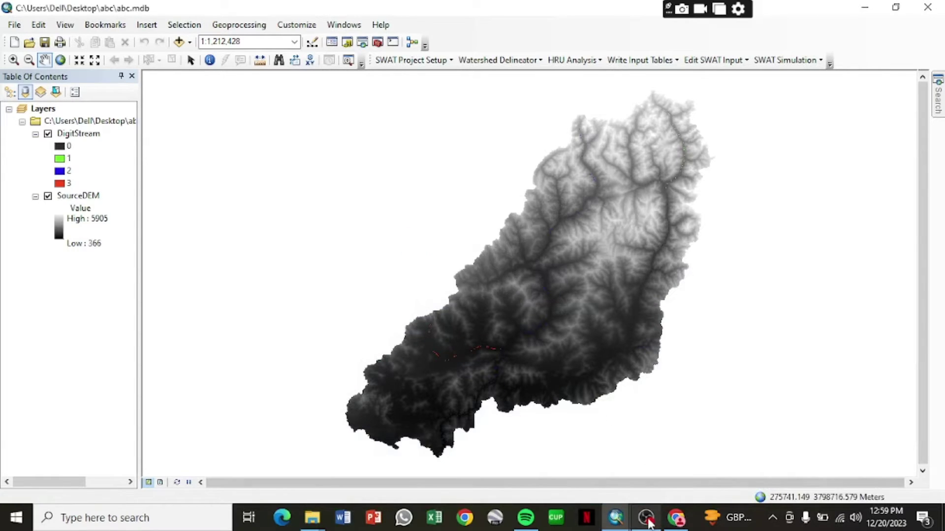
{"action": "left_click", "coordinate": [646, 517]}
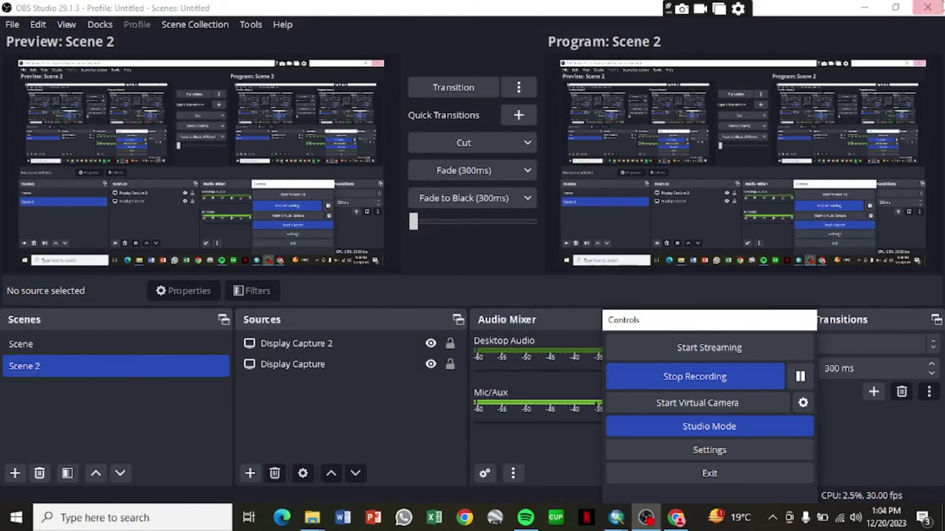
{"action": "left_click", "coordinate": [864, 8]}
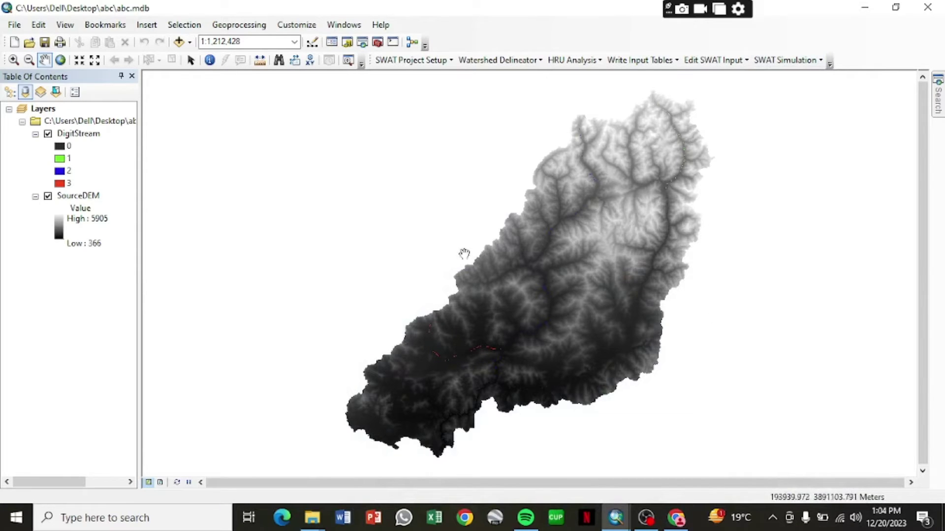
{"action": "left_click", "coordinate": [616, 516]}
{"action": "left_click", "coordinate": [691, 460]}
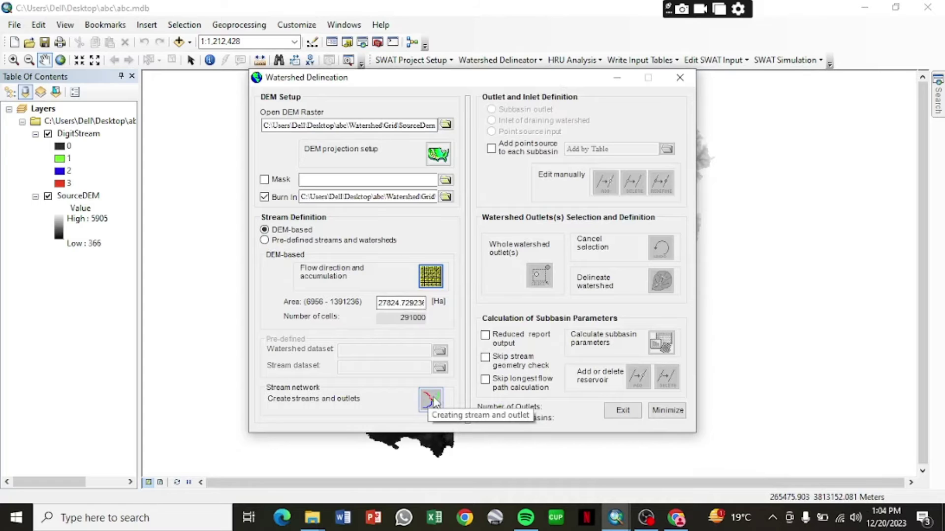
{"action": "left_click", "coordinate": [433, 401]}
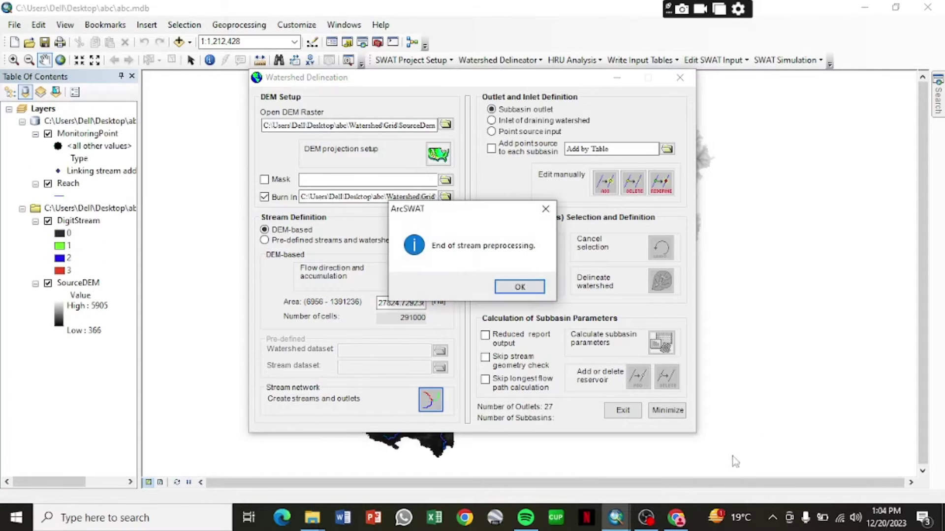
{"action": "left_click", "coordinate": [540, 283]}
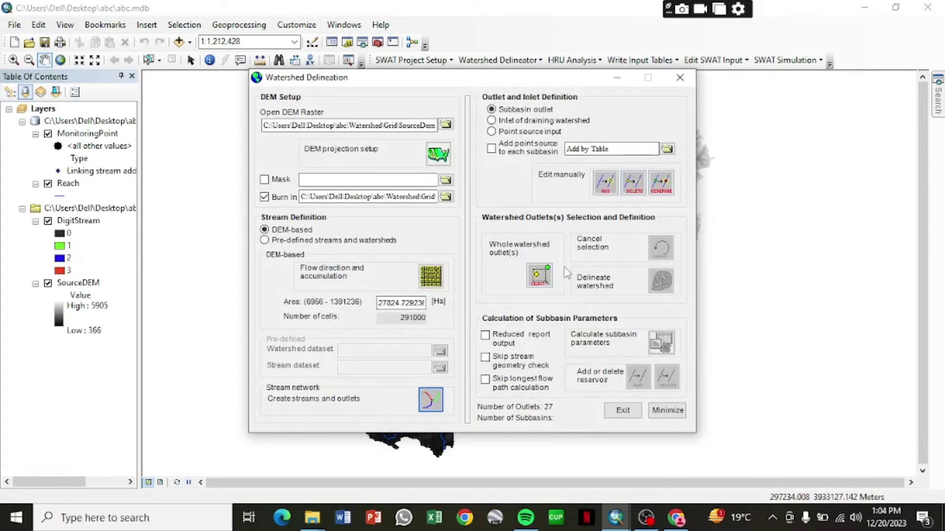
Select the outlet at the southern end of the main stream as the whole watershed outlet.
{"action": "left_click", "coordinate": [541, 279]}
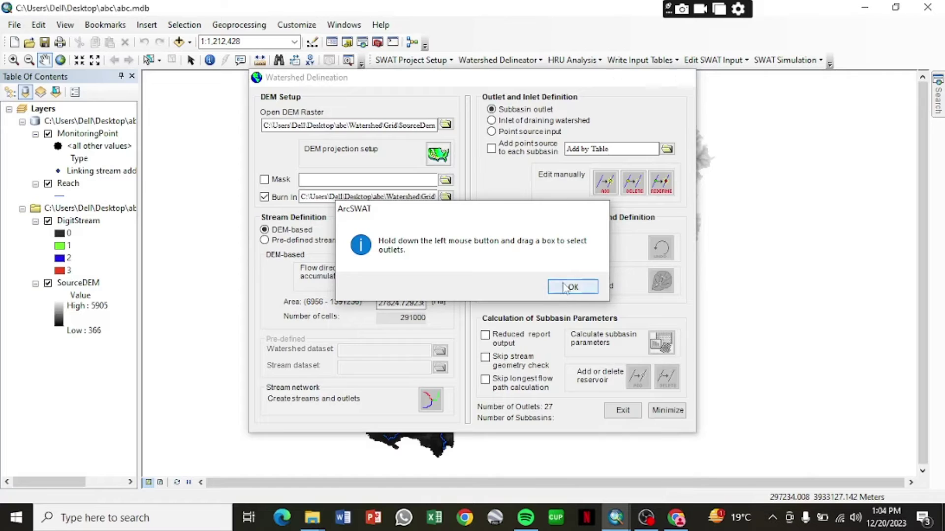
{"action": "left_click", "coordinate": [565, 287]}
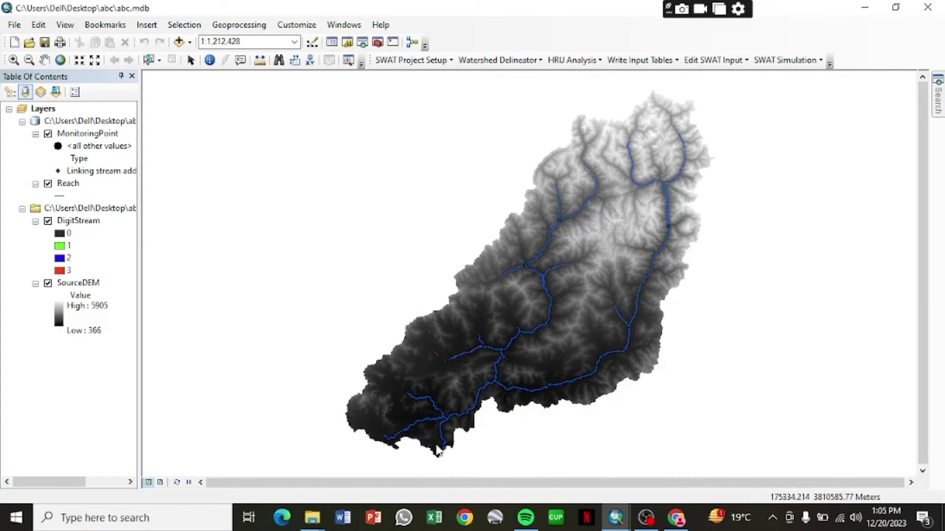
{"action": "left_click_drag", "start_coordinate": [436, 445], "coordinate": [451, 455]}
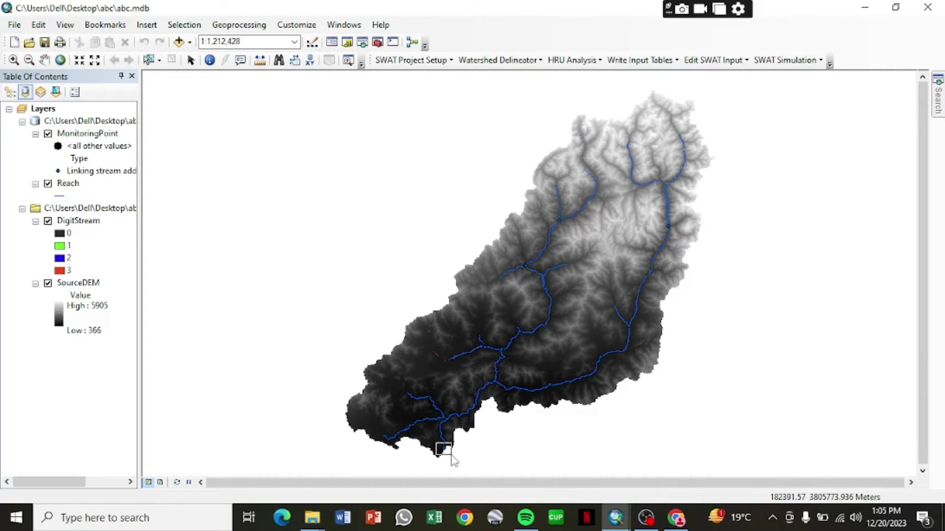
{"action": "left_click_drag", "start_coordinate": [452, 456], "coordinate": [451, 456]}
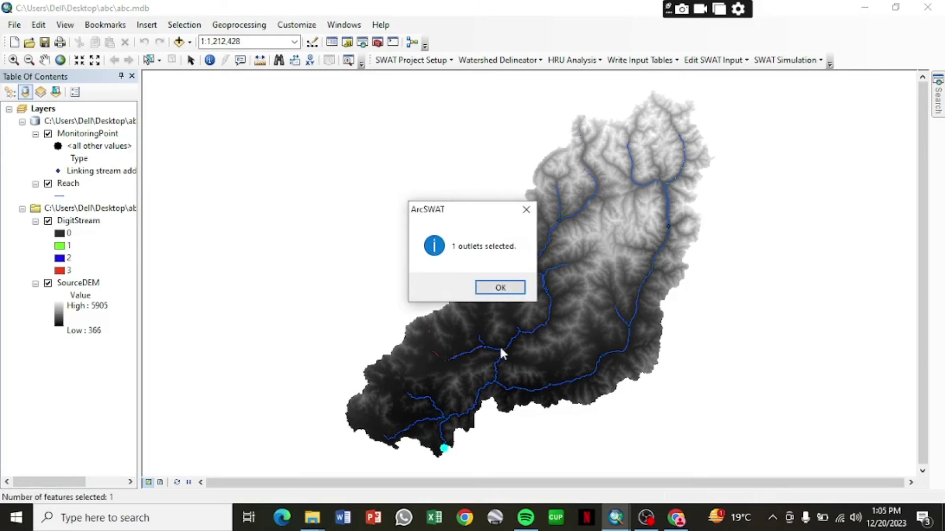
{"action": "left_click", "coordinate": [500, 288]}
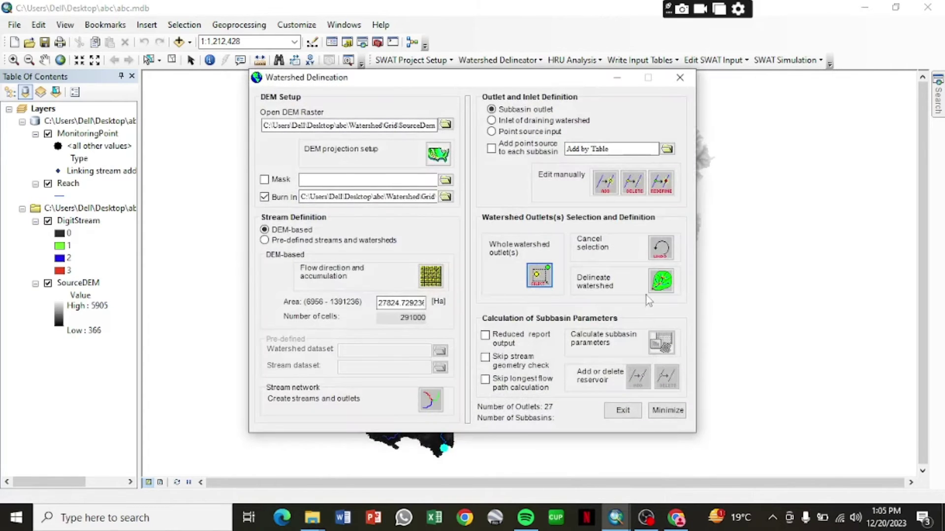
Delineate the watershed, dismiss the completion message and start calculating the subbasin parameters.
{"action": "left_click", "coordinate": [666, 282]}
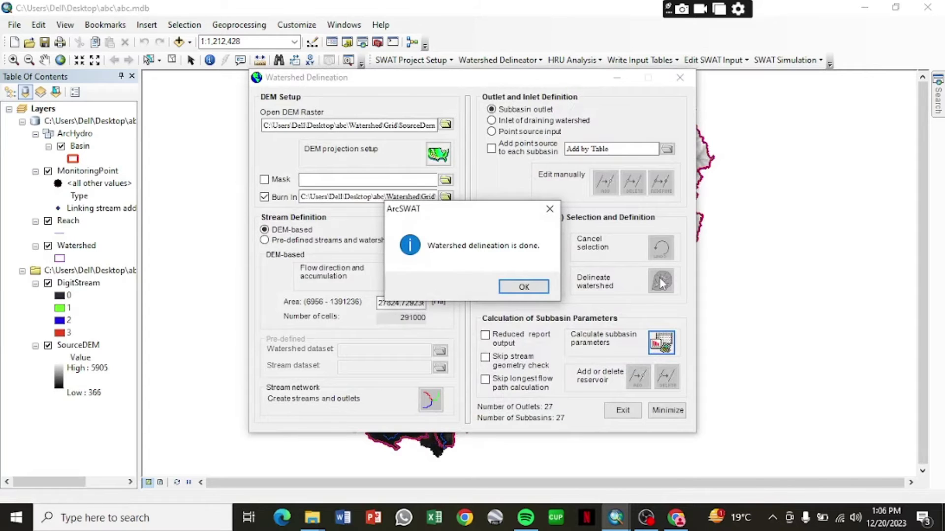
{"action": "left_click", "coordinate": [523, 286]}
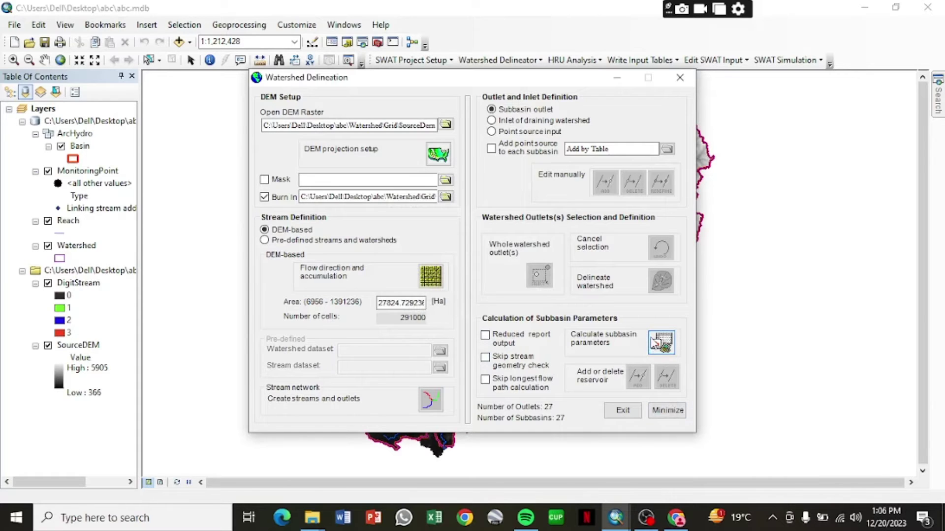
{"action": "left_click", "coordinate": [661, 347]}
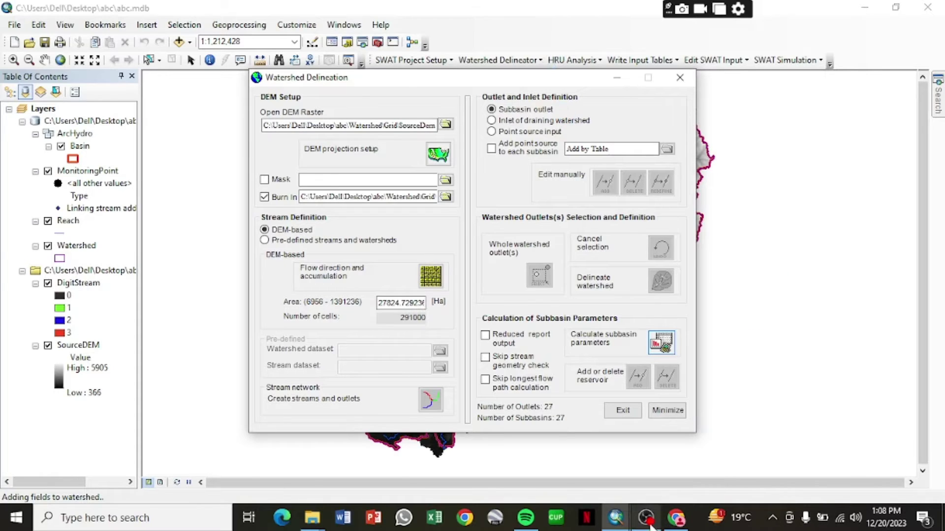
{"action": "mouse_move", "coordinate": [654, 526]}
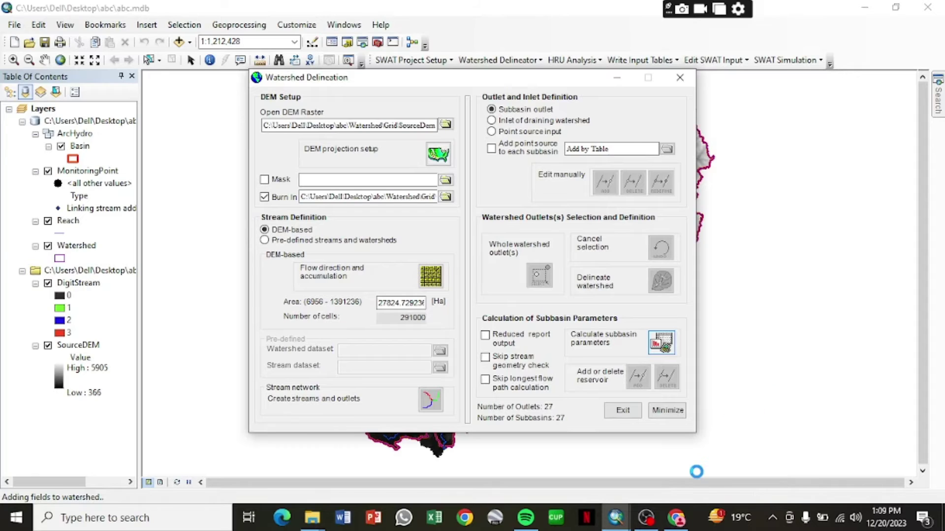
{"action": "left_click", "coordinate": [649, 518]}
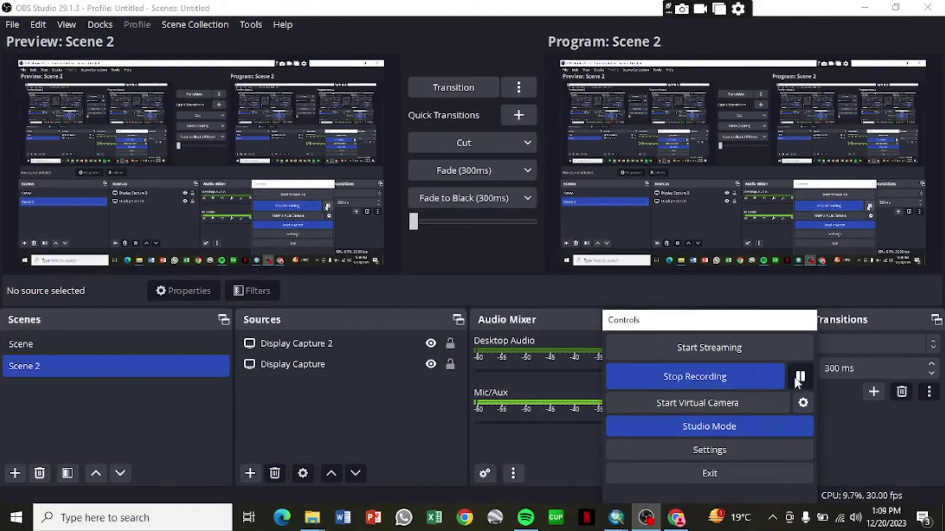
{"action": "left_click", "coordinate": [865, 7]}
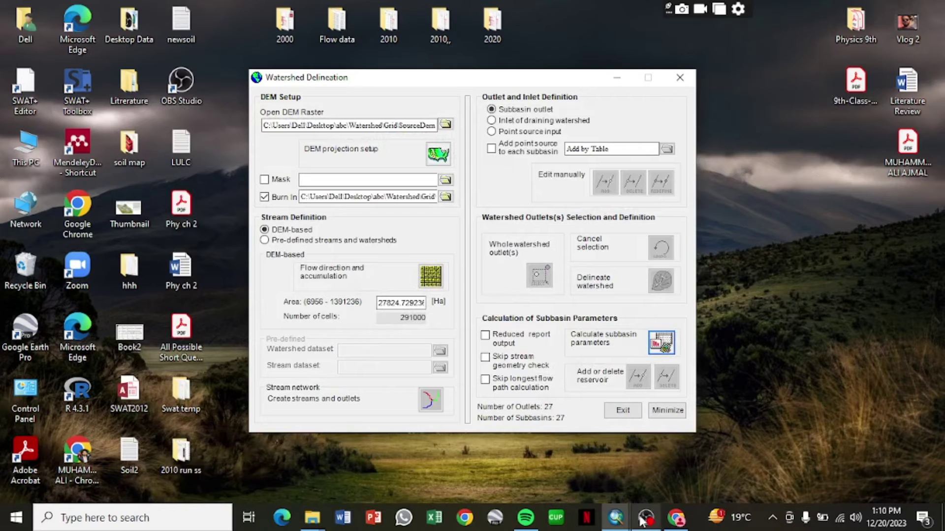
{"action": "left_click", "coordinate": [640, 517]}
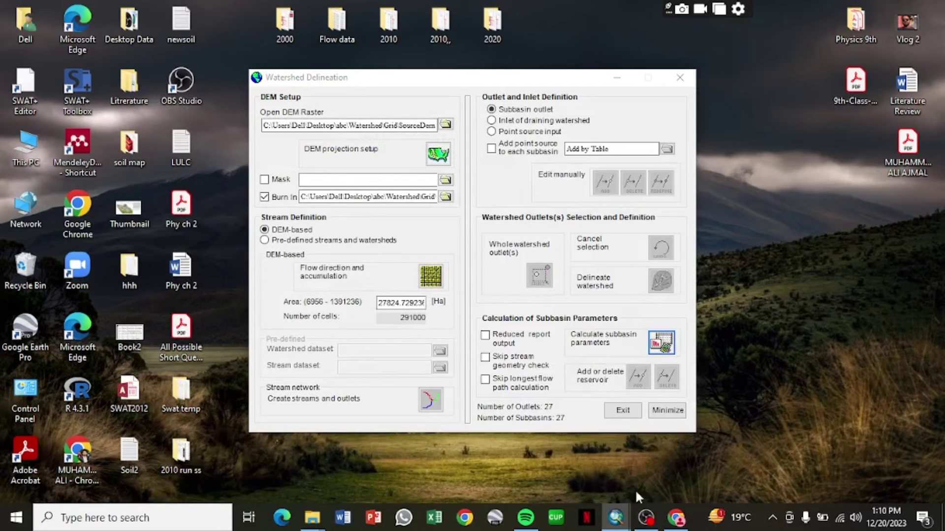
{"action": "left_click", "coordinate": [615, 517]}
{"action": "mouse_move", "coordinate": [616, 516]}
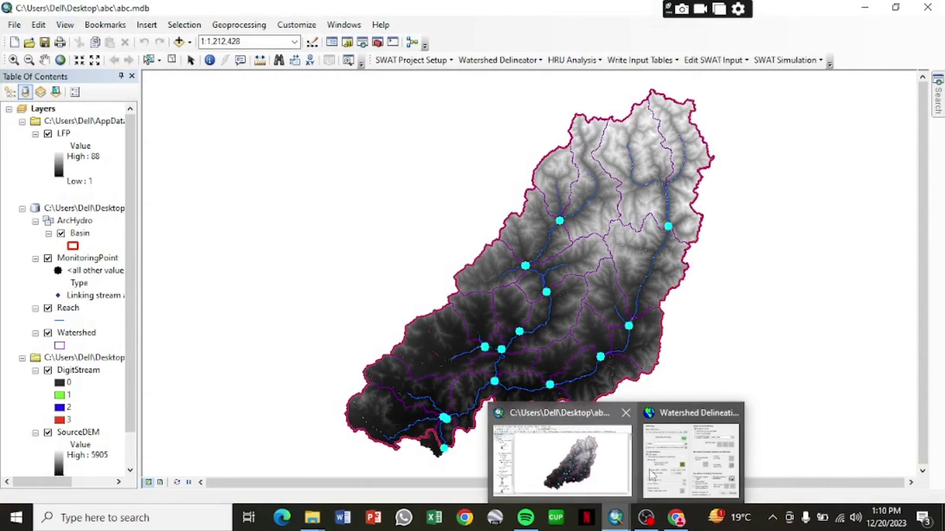
{"action": "left_click", "coordinate": [652, 475]}
{"action": "left_click", "coordinate": [666, 410]}
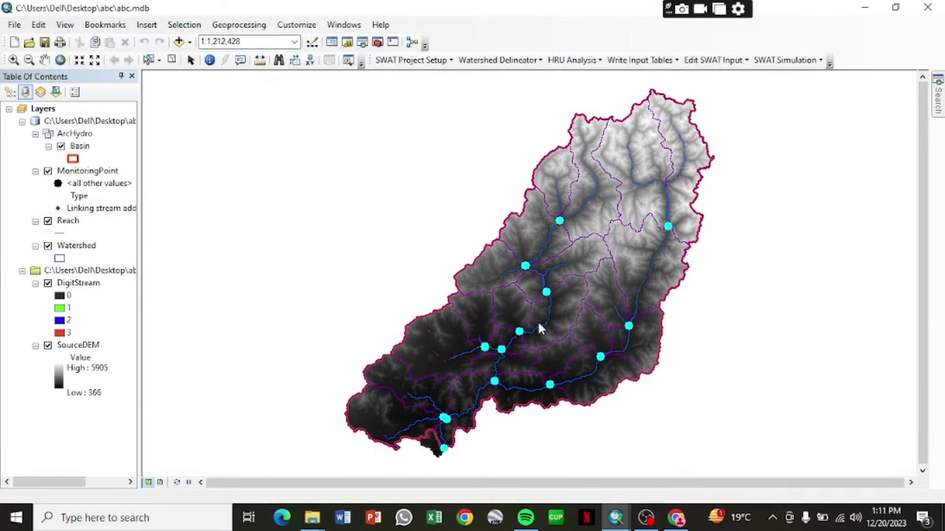
{"action": "left_click", "coordinate": [610, 529]}
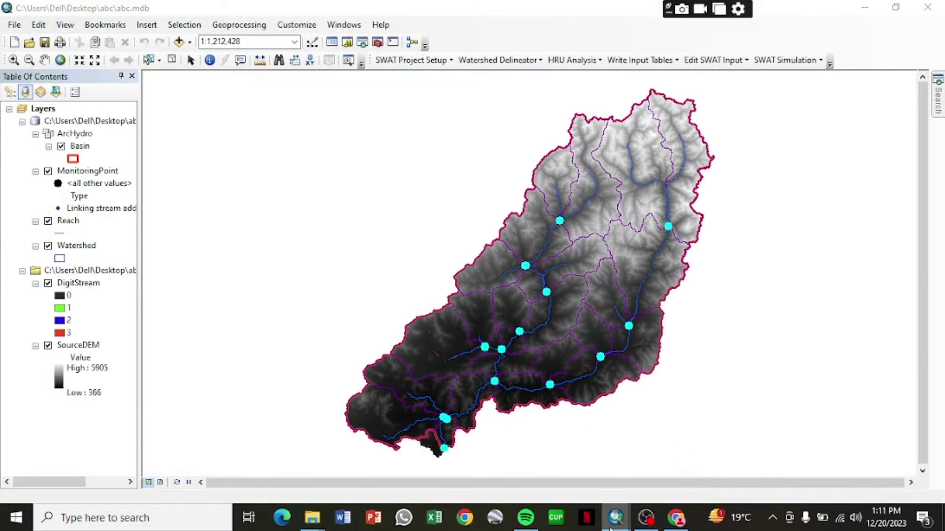
{"action": "left_click", "coordinate": [663, 458]}
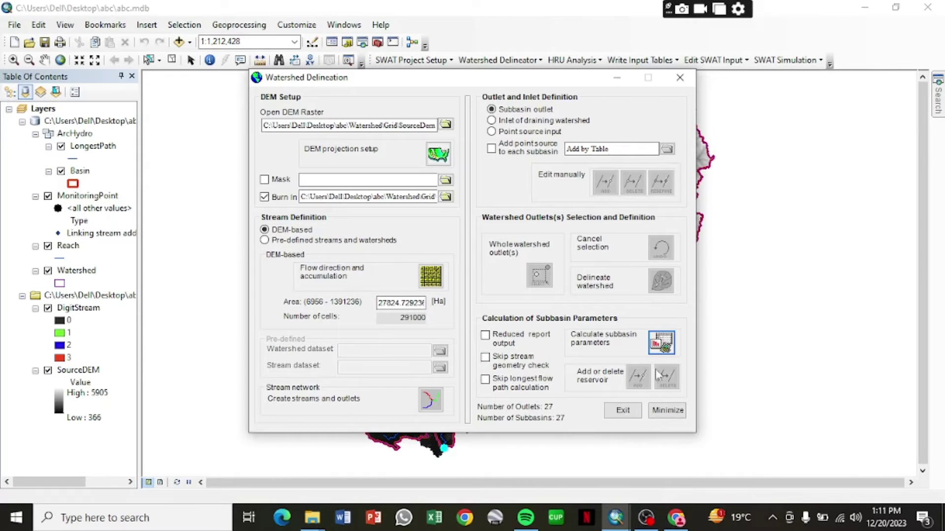
Exit the Watershed Delineation window and dismiss the subbasin parameter calculation message.
{"action": "left_click", "coordinate": [628, 414]}
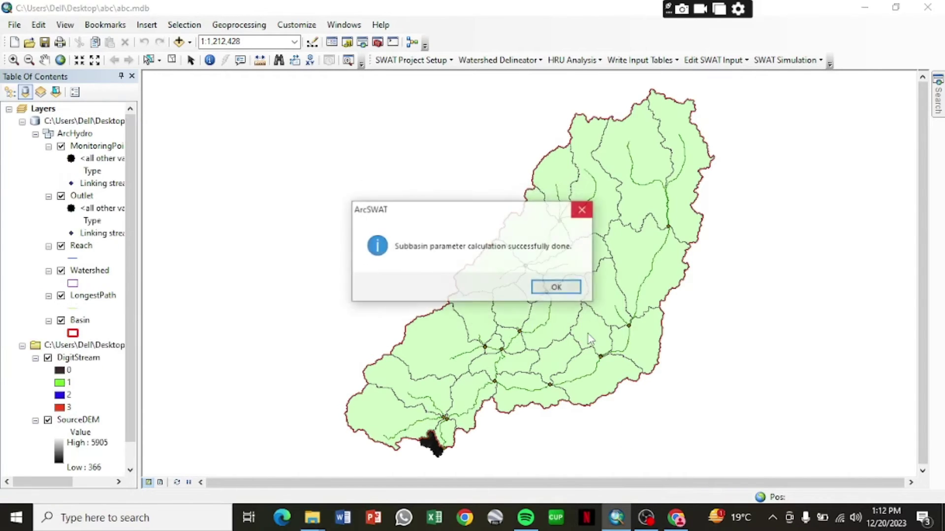
{"action": "left_click", "coordinate": [557, 289]}
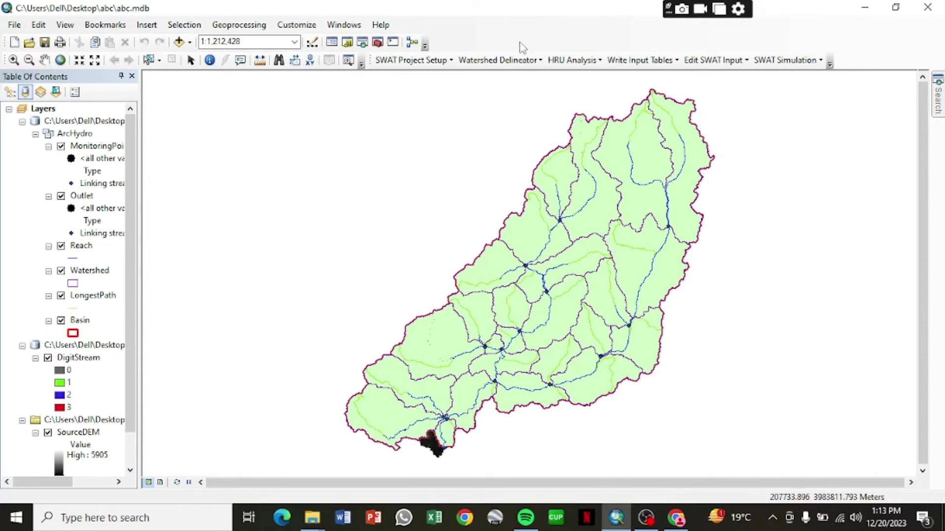
Open the Land Use/Soils/Slope Definition and choose to load a projected land use dataset from disk.
{"action": "left_click", "coordinate": [573, 60]}
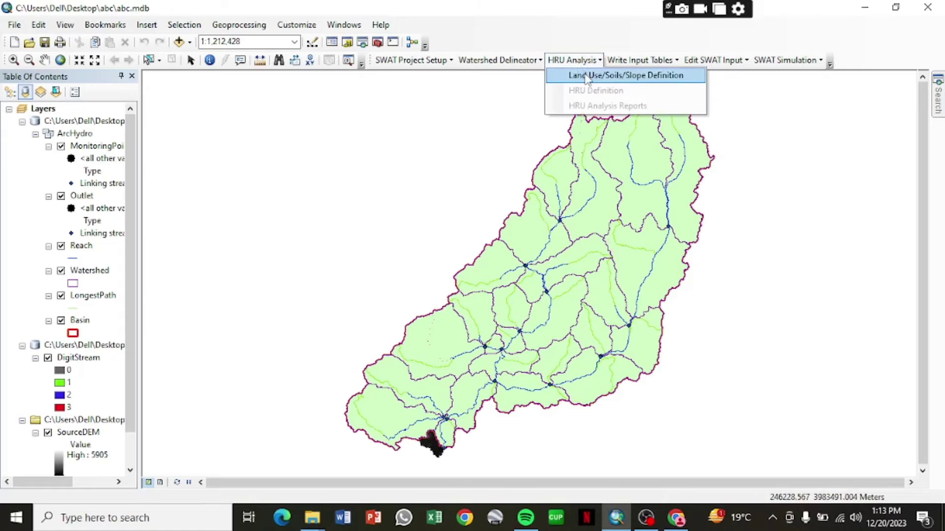
{"action": "left_click", "coordinate": [587, 77]}
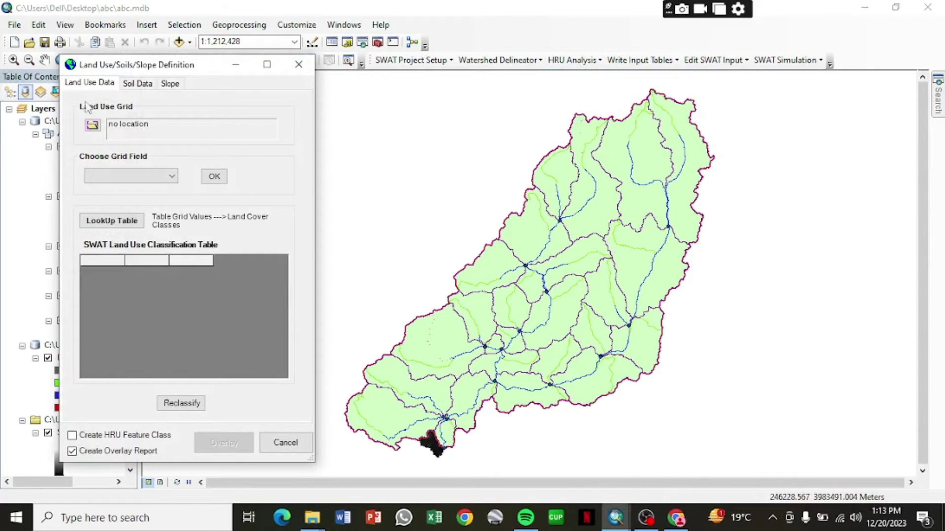
{"action": "left_click", "coordinate": [92, 126]}
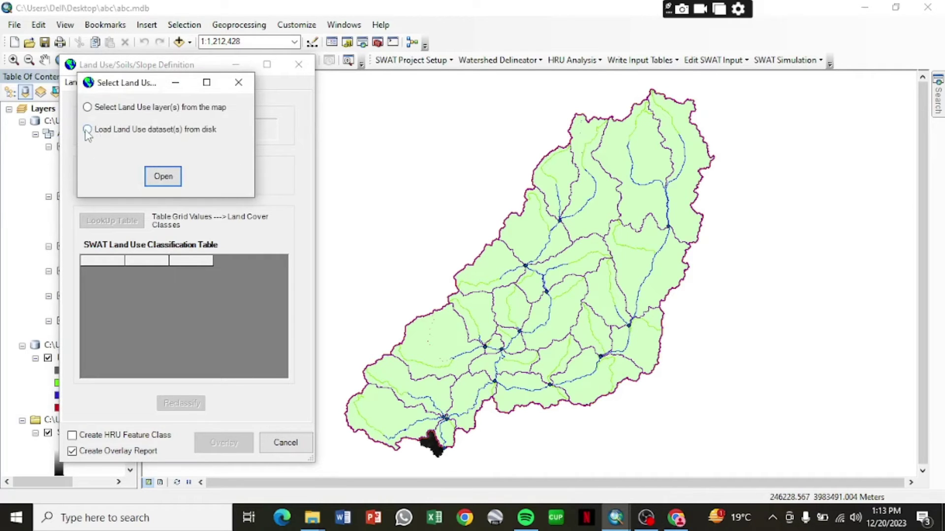
{"action": "left_click", "coordinate": [88, 130]}
{"action": "left_click", "coordinate": [163, 177]}
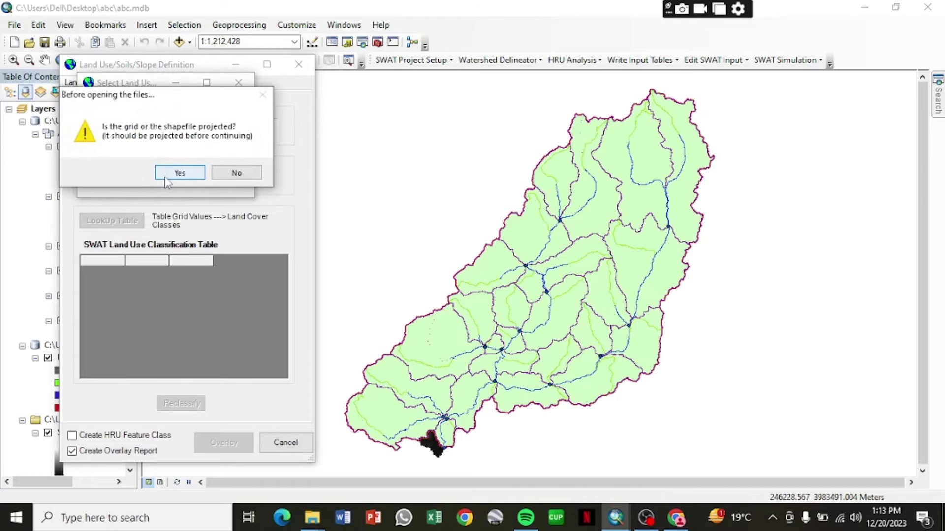
{"action": "left_click", "coordinate": [178, 173]}
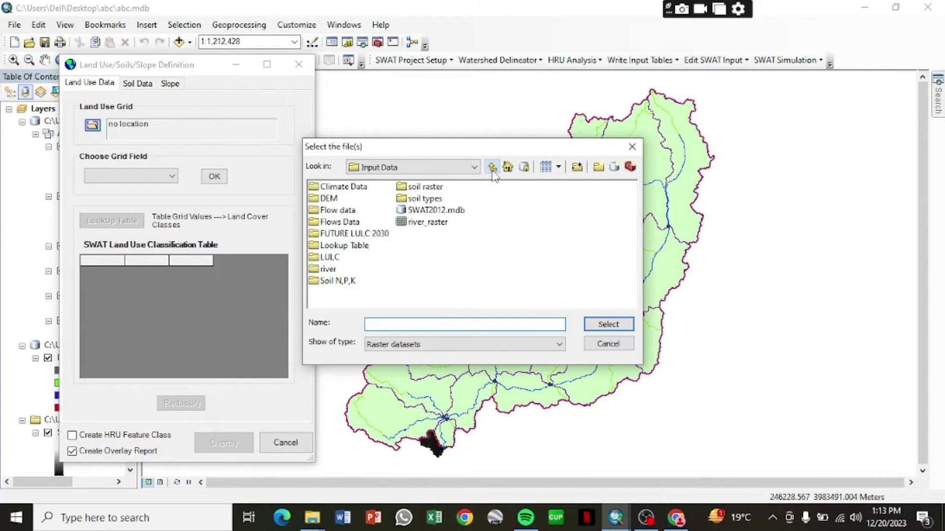
Load Supervised_Classification_on_20001.tif from the LULC folder's 2000 subfolder as the land use grid and dismiss the messages.
{"action": "left_click", "coordinate": [492, 169]}
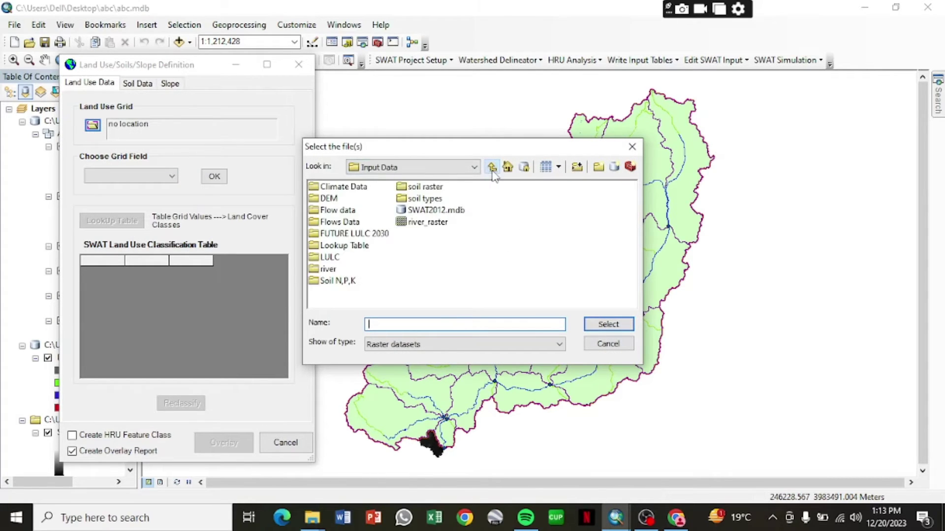
{"action": "double_click", "coordinate": [336, 260]}
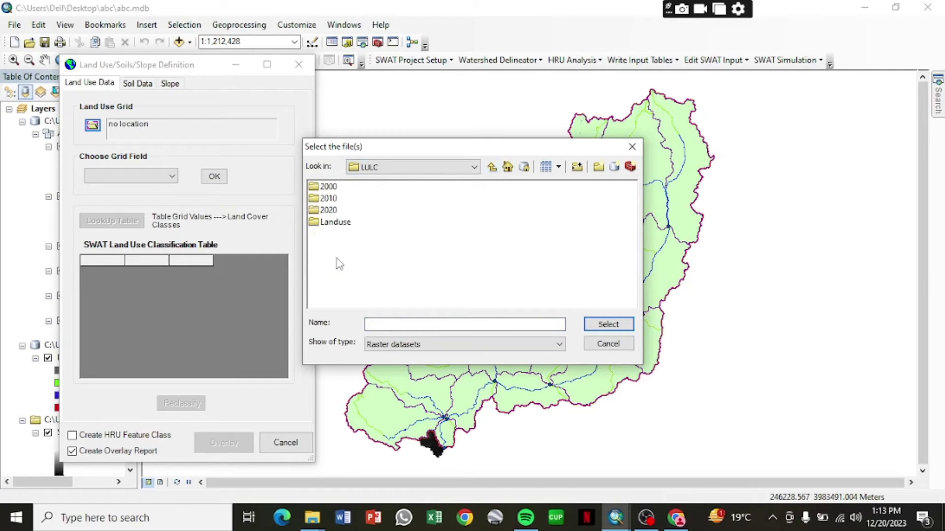
{"action": "double_click", "coordinate": [321, 189]}
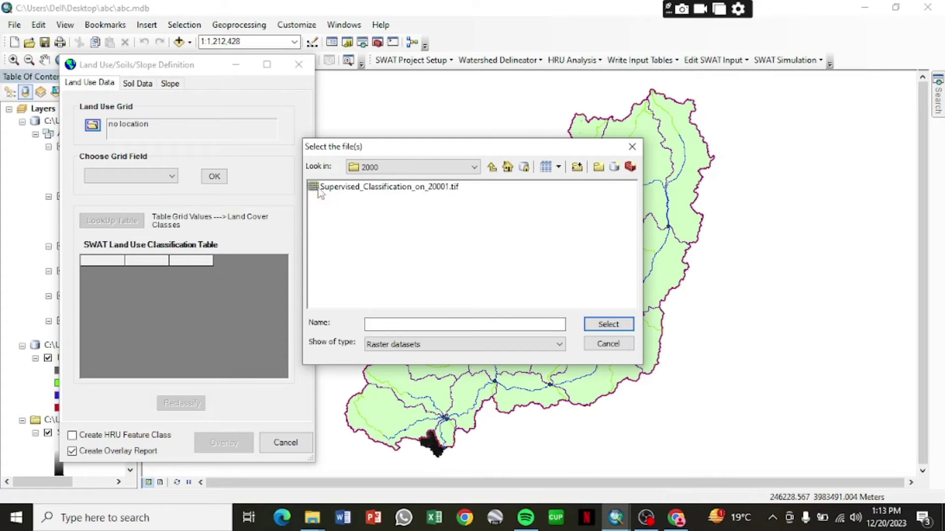
{"action": "double_click", "coordinate": [355, 188]}
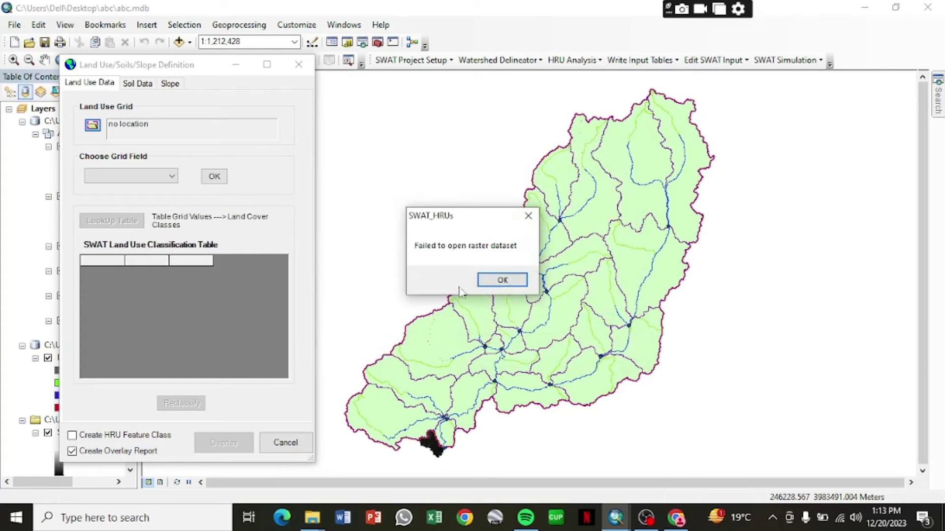
{"action": "left_click", "coordinate": [502, 280]}
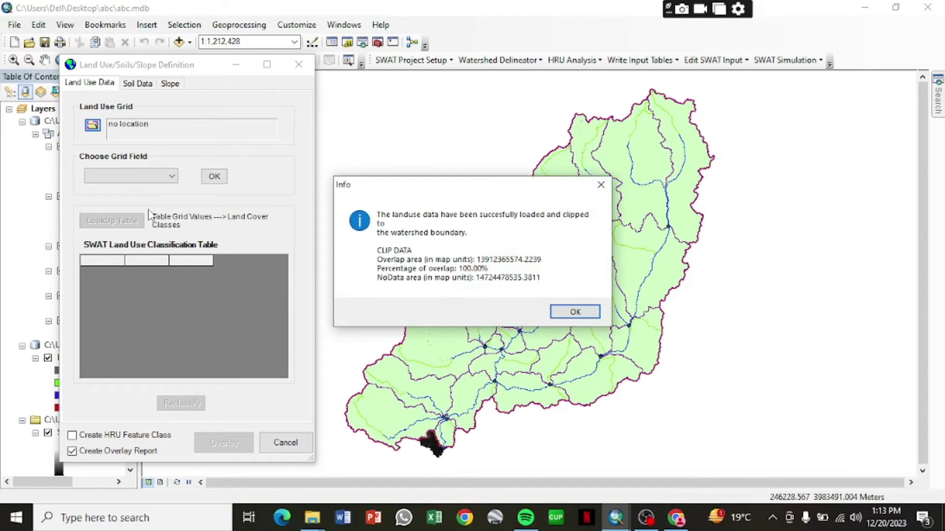
{"action": "left_click", "coordinate": [577, 312]}
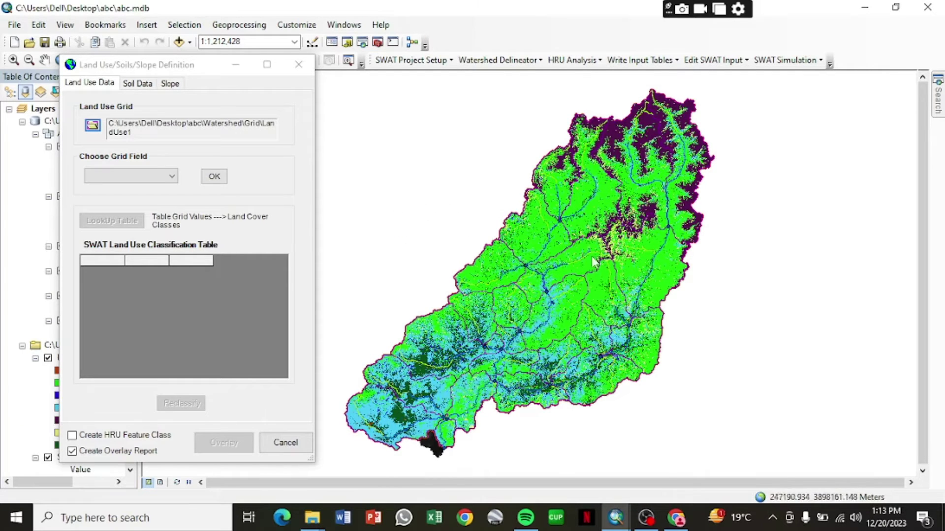
Set the land use grid field to VALUE and apply it.
{"action": "left_click", "coordinate": [171, 178]}
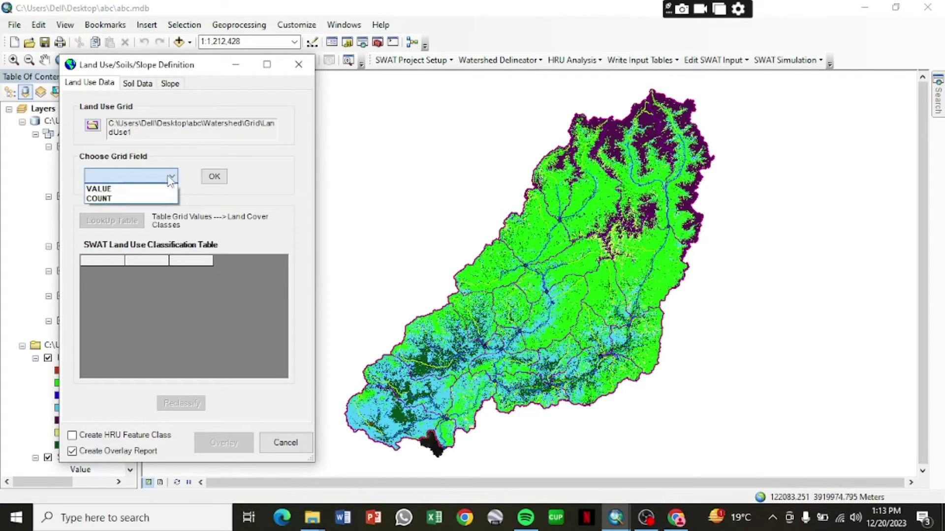
{"action": "left_click", "coordinate": [148, 189]}
{"action": "left_click", "coordinate": [214, 177]}
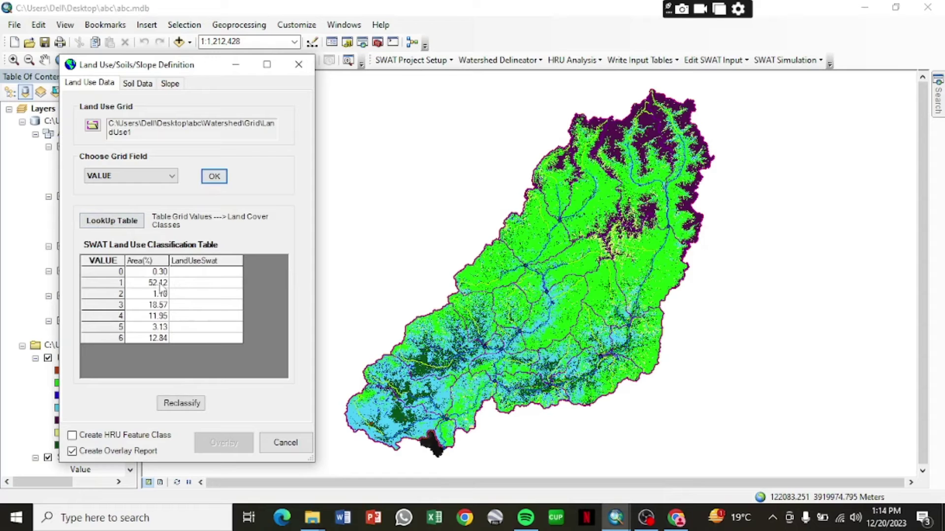
Assign the SWAT land use classes with a user lookup table, LULC_Lookup.txt from the Lookup Table folder.
{"action": "left_click", "coordinate": [122, 222]}
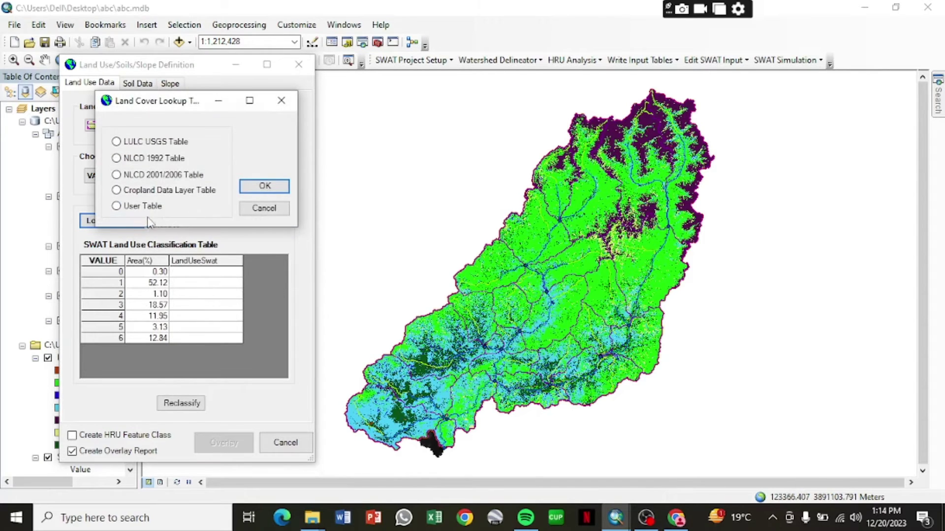
{"action": "left_click", "coordinate": [143, 207]}
{"action": "left_click", "coordinate": [265, 186]}
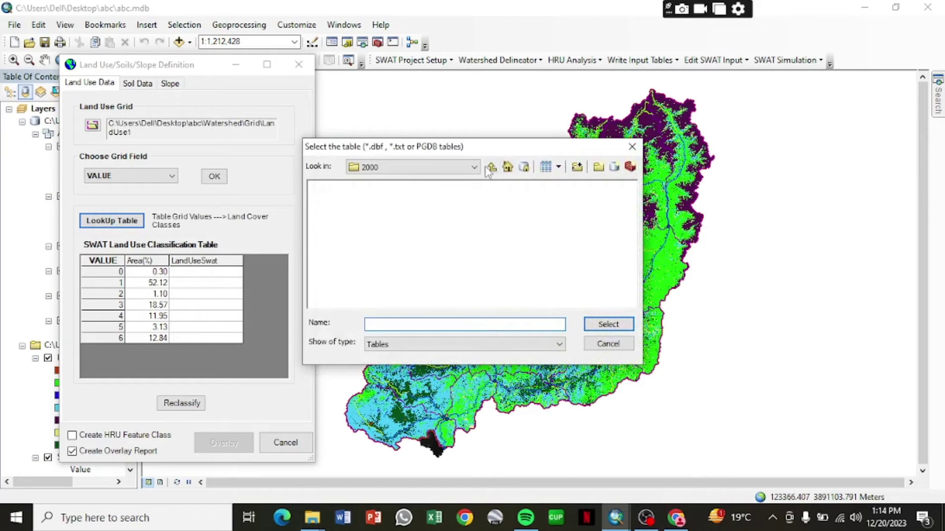
{"action": "left_click", "coordinate": [491, 167]}
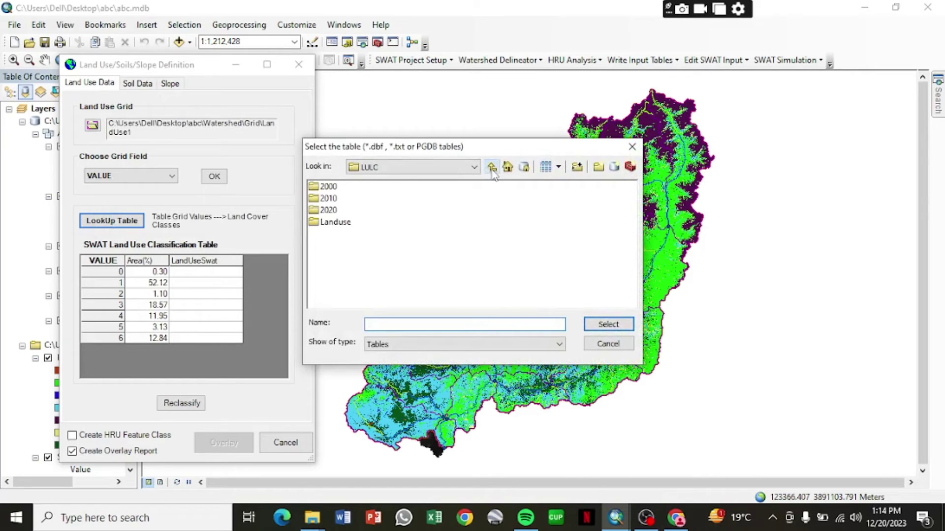
{"action": "left_click", "coordinate": [491, 168]}
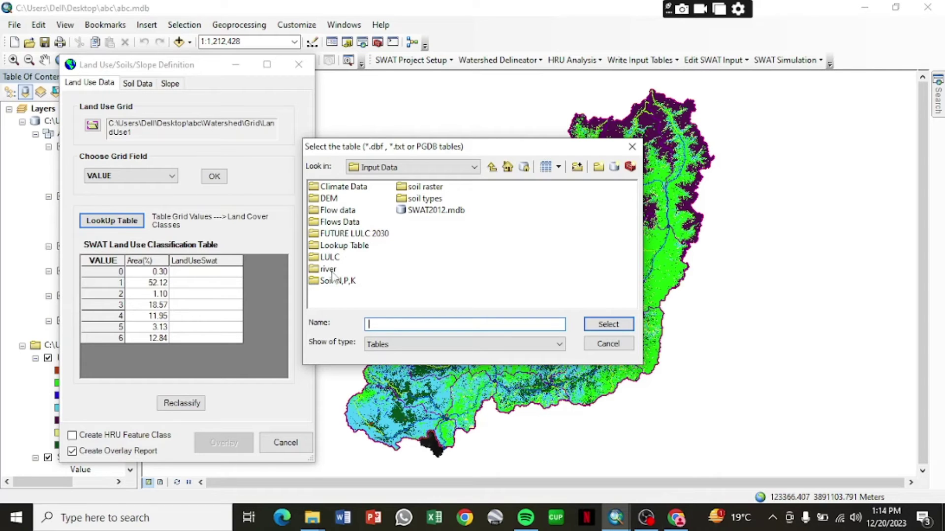
{"action": "double_click", "coordinate": [344, 245]}
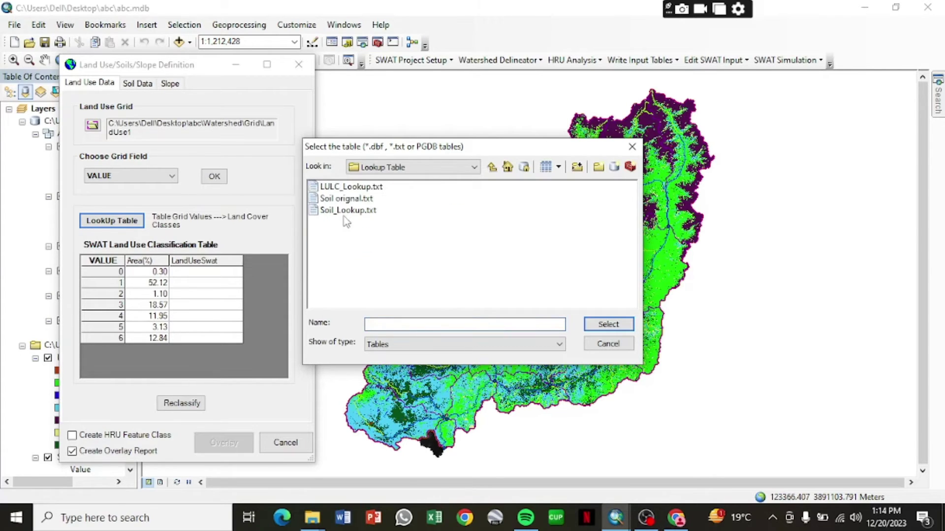
{"action": "double_click", "coordinate": [353, 187]}
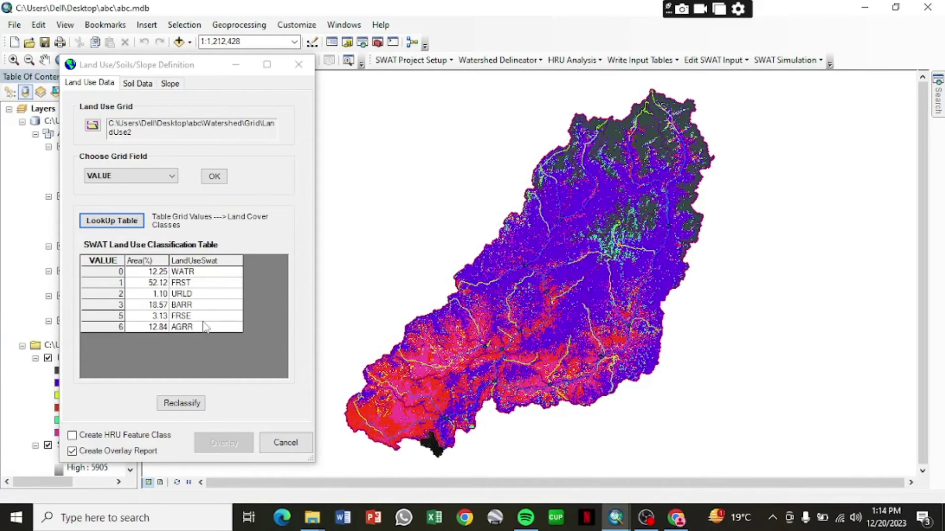
Reclassify the land use, dismiss the completion message and open the Soil Data settings.
{"action": "left_click", "coordinate": [183, 404]}
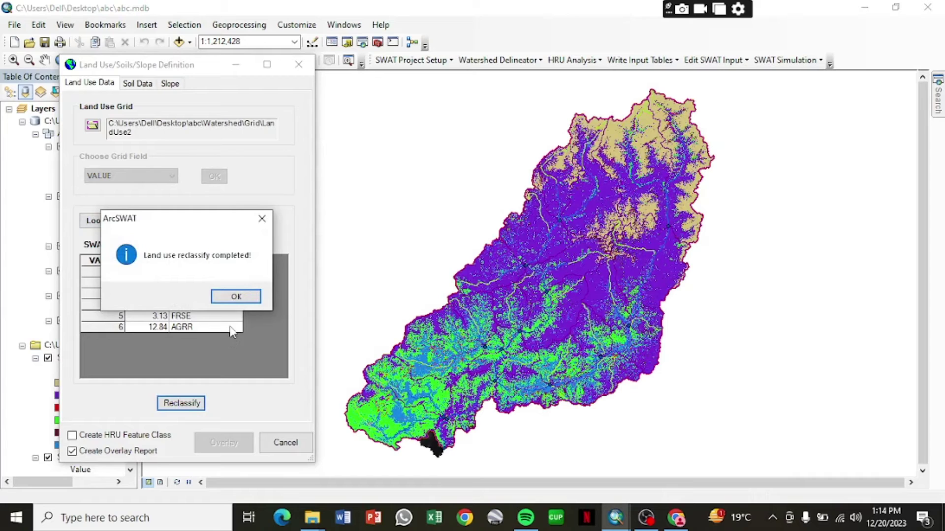
{"action": "left_click", "coordinate": [238, 297]}
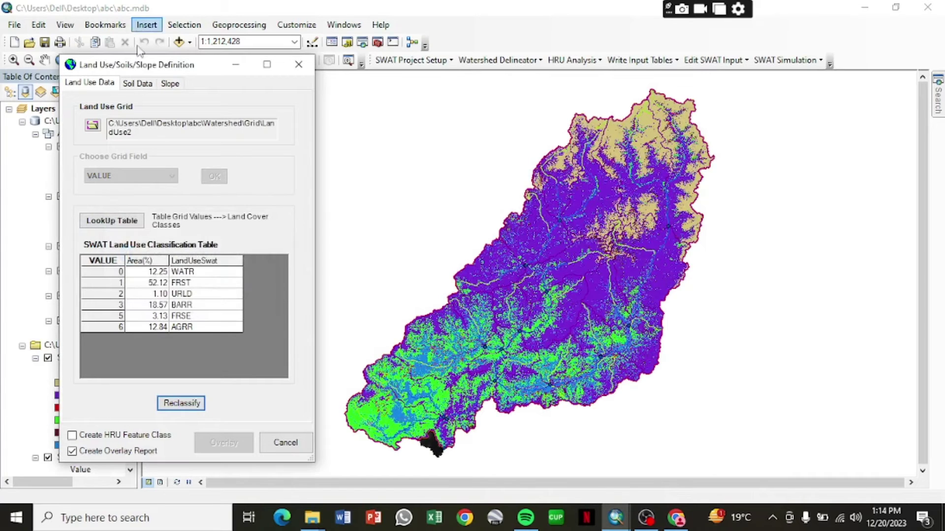
{"action": "left_click", "coordinate": [140, 87]}
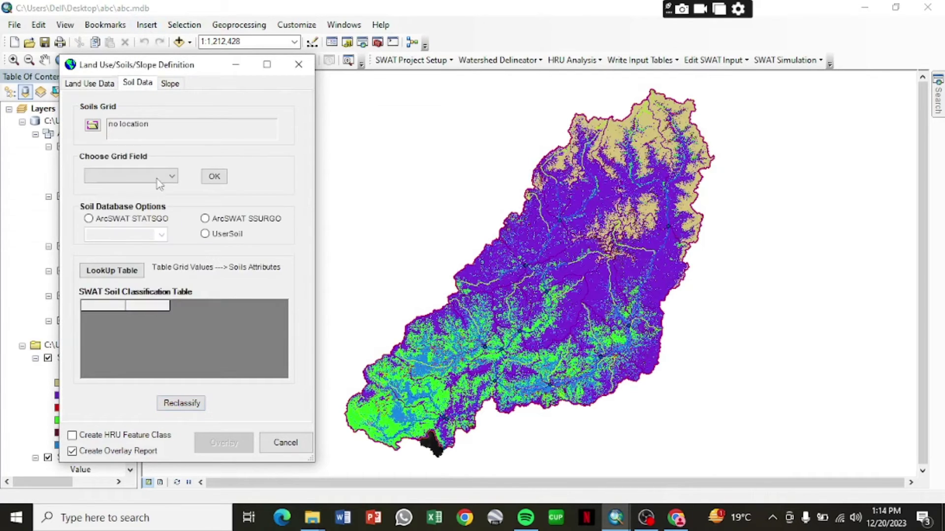
Load soil_raster1.tif from the soil raster folder on disk as the soils grid, confirming it is projected, and dismiss the clip message.
{"action": "left_click", "coordinate": [93, 127]}
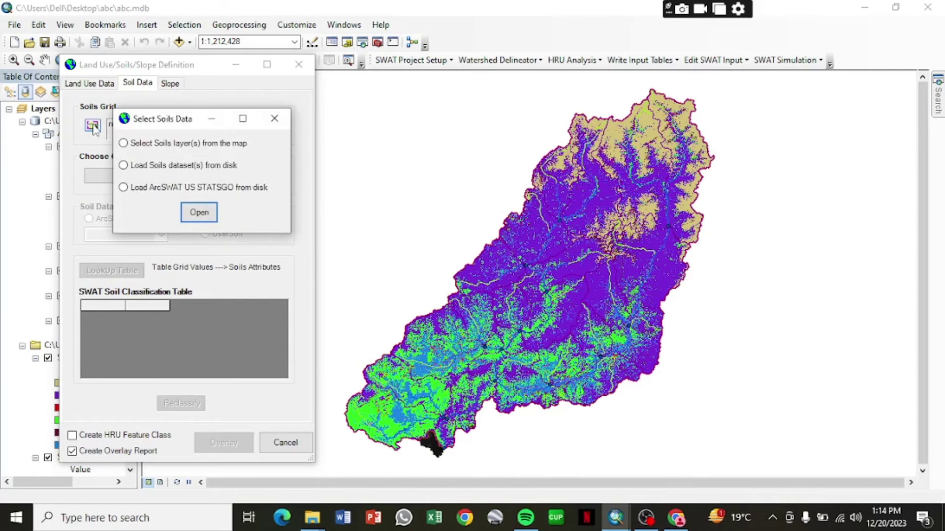
{"action": "left_click", "coordinate": [123, 167]}
{"action": "left_click", "coordinate": [199, 214]}
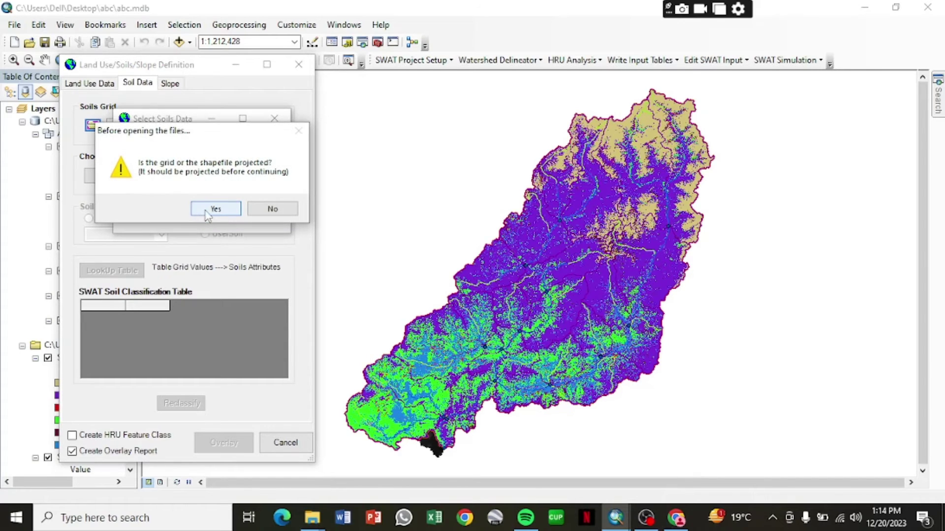
{"action": "left_click", "coordinate": [212, 206]}
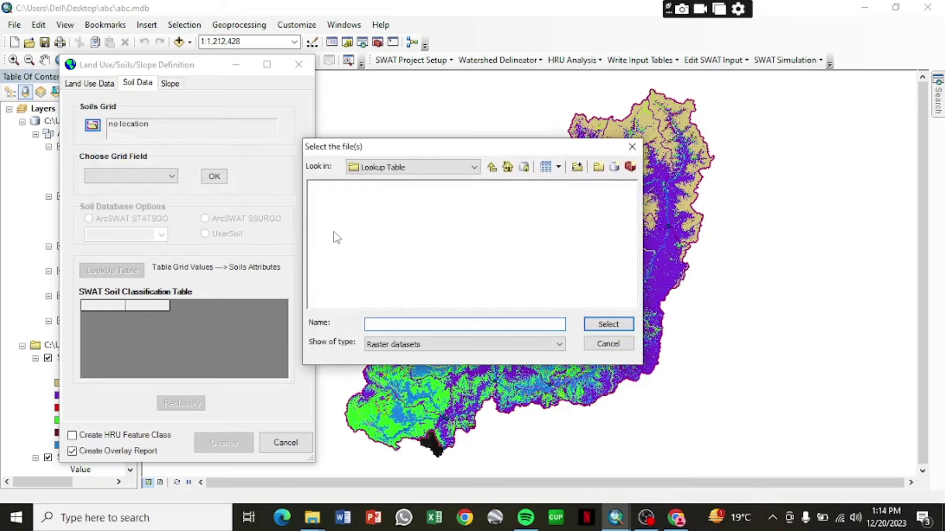
{"action": "left_click", "coordinate": [492, 168]}
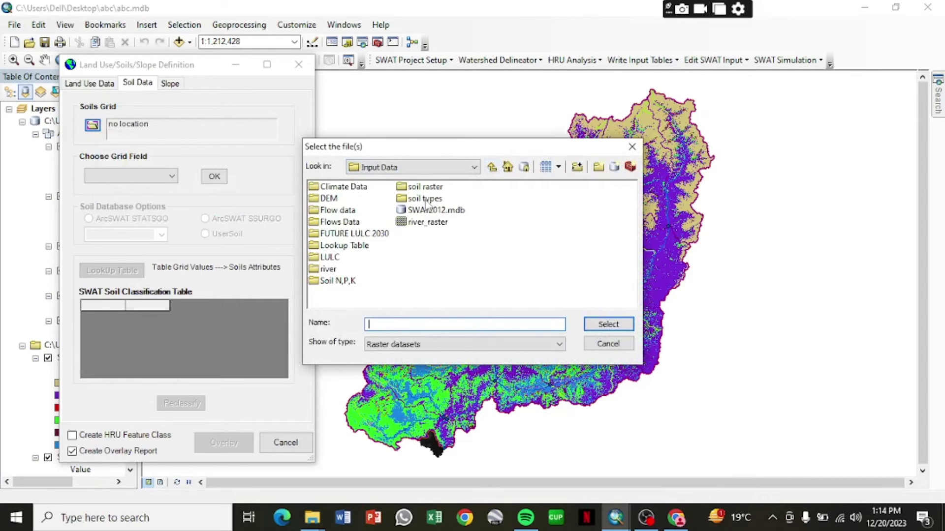
{"action": "double_click", "coordinate": [417, 188]}
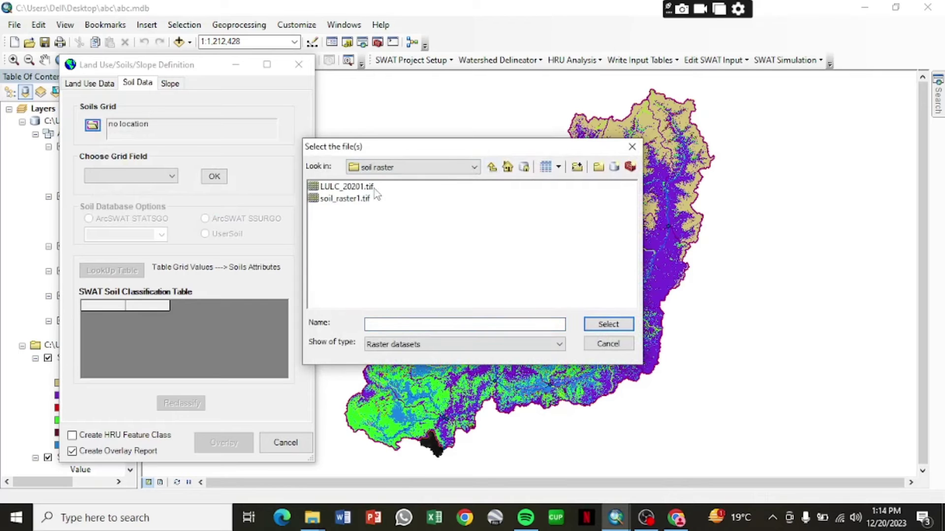
{"action": "double_click", "coordinate": [351, 199]}
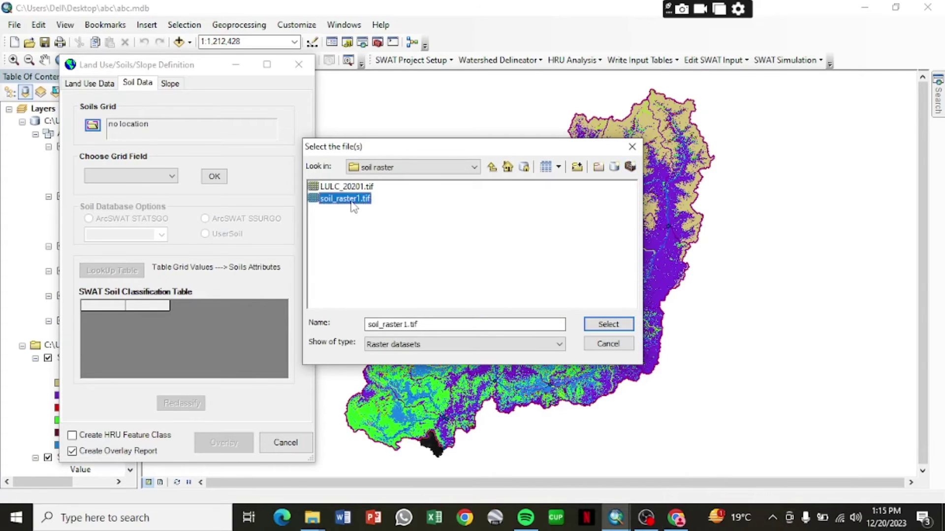
{"action": "left_click", "coordinate": [502, 280]}
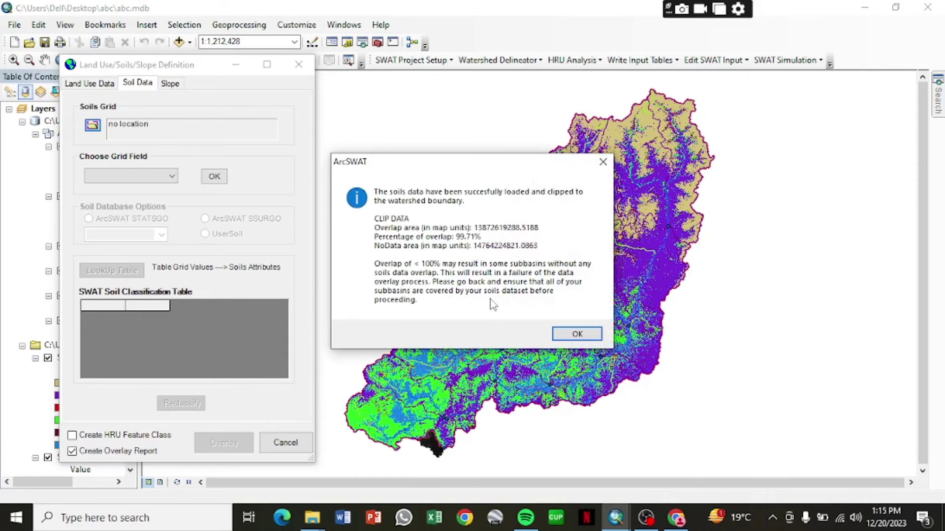
{"action": "left_click", "coordinate": [577, 335]}
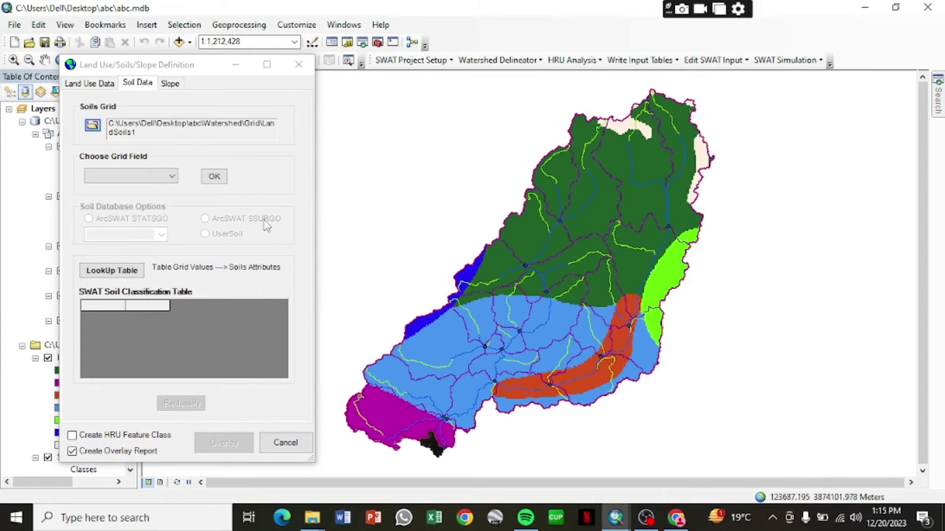
Set the soils grid field to VALUE and apply it.
{"action": "left_click", "coordinate": [172, 177]}
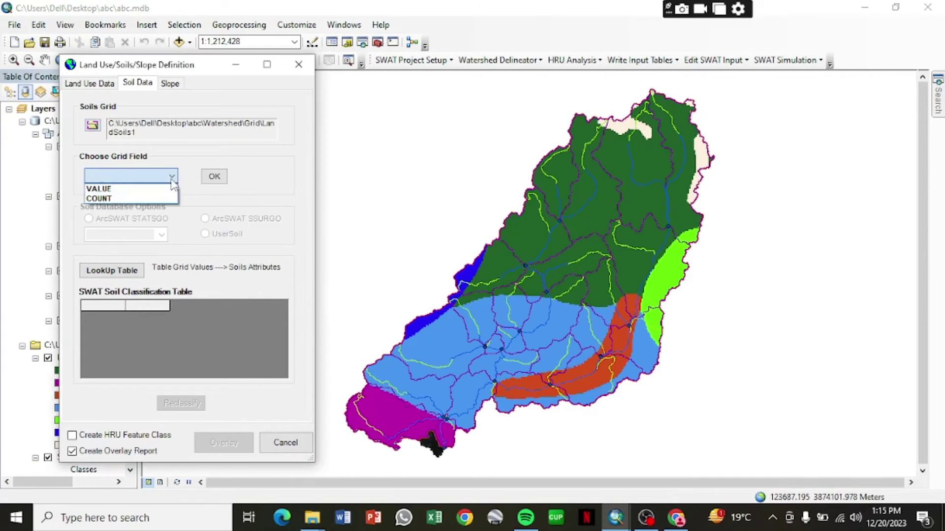
{"action": "left_click", "coordinate": [156, 190]}
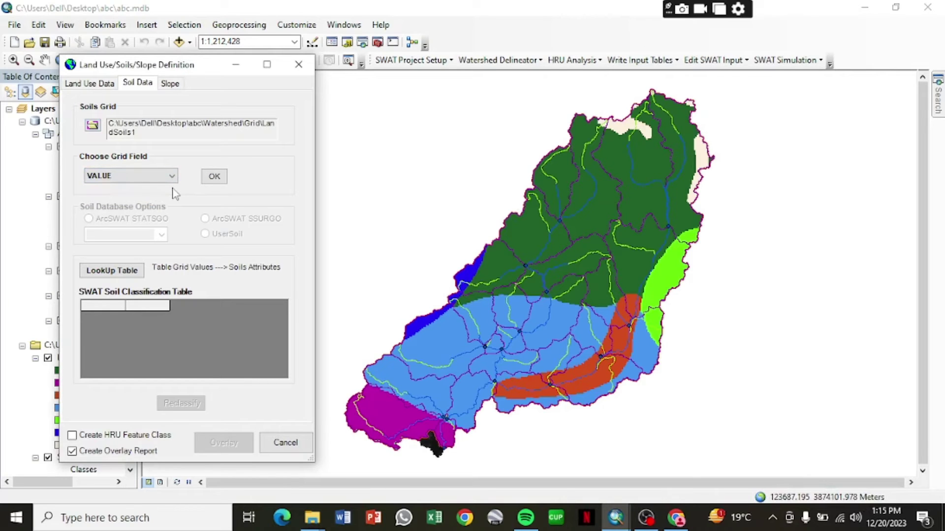
{"action": "left_click", "coordinate": [214, 177]}
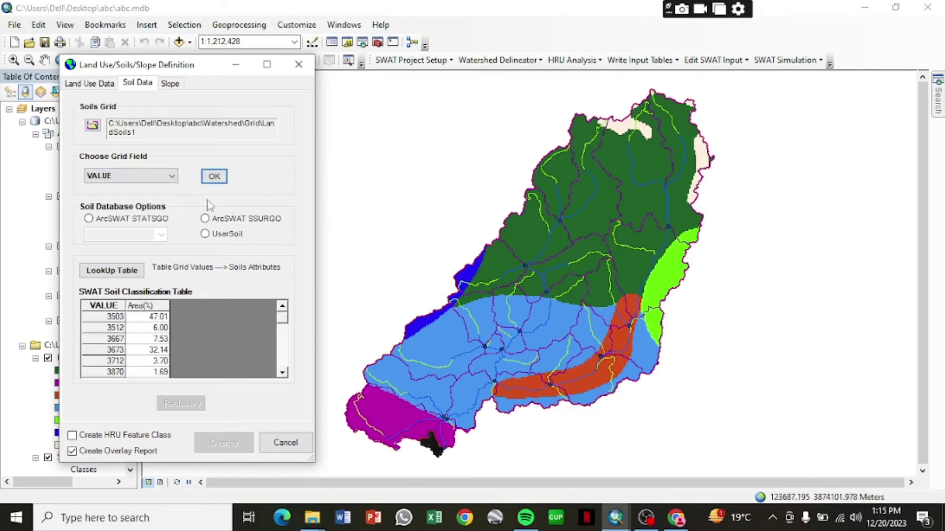
Choose the UserSoil database and assign the soil names with the lookup table Soil orignal.txt from the Lookup Table folder.
{"action": "left_click", "coordinate": [206, 235]}
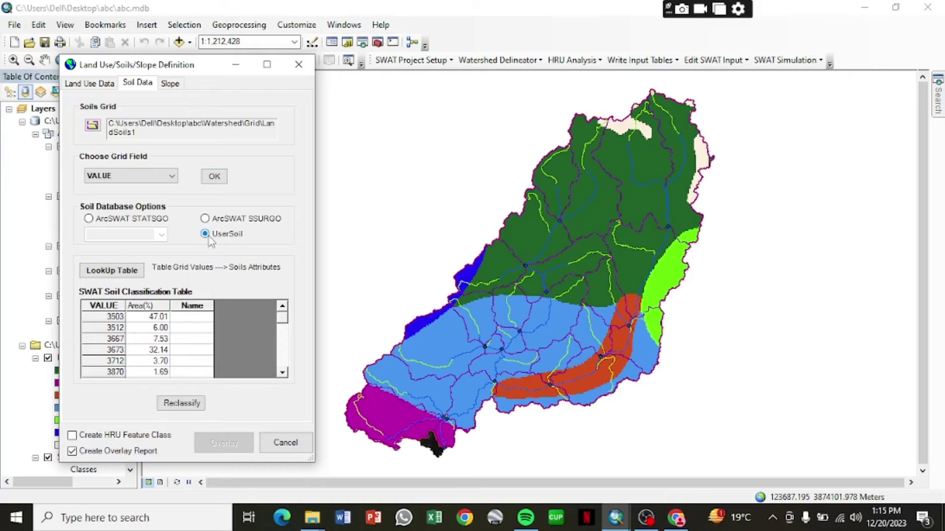
{"action": "left_click", "coordinate": [124, 274]}
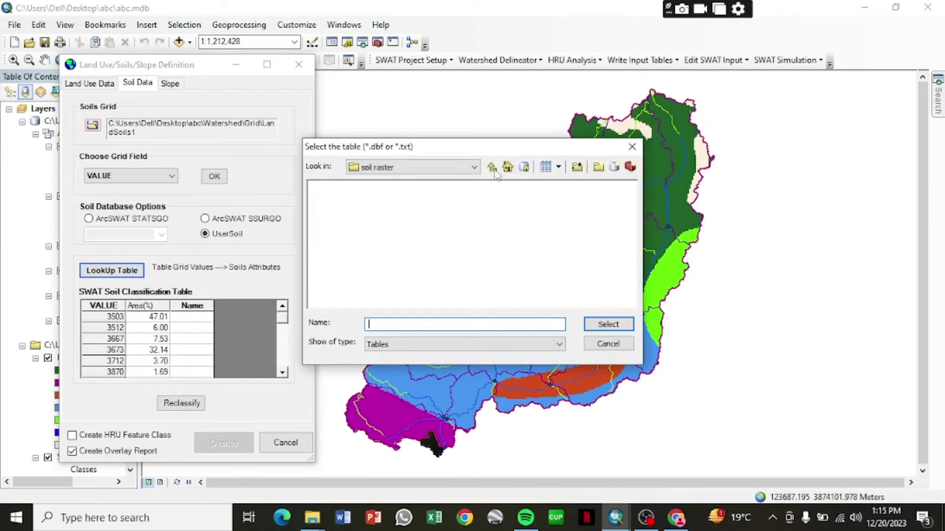
{"action": "left_click", "coordinate": [492, 168]}
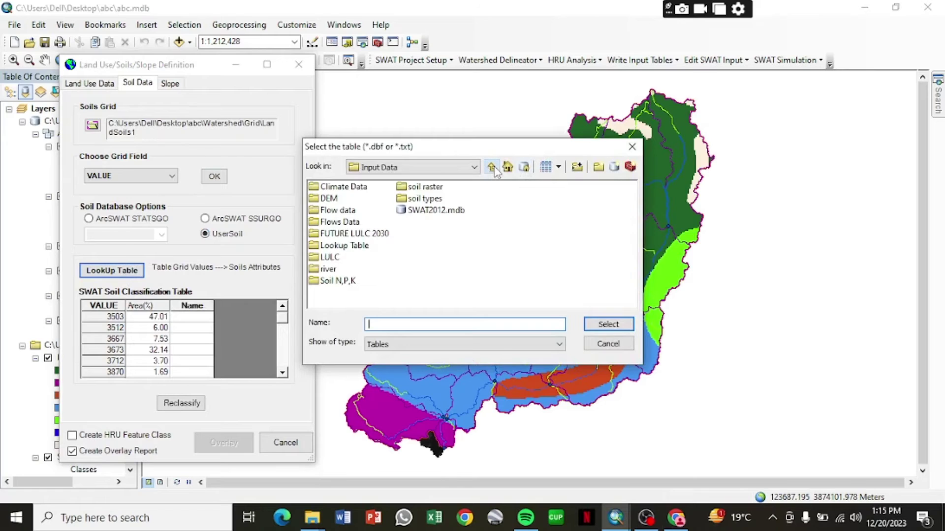
{"action": "double_click", "coordinate": [333, 263]}
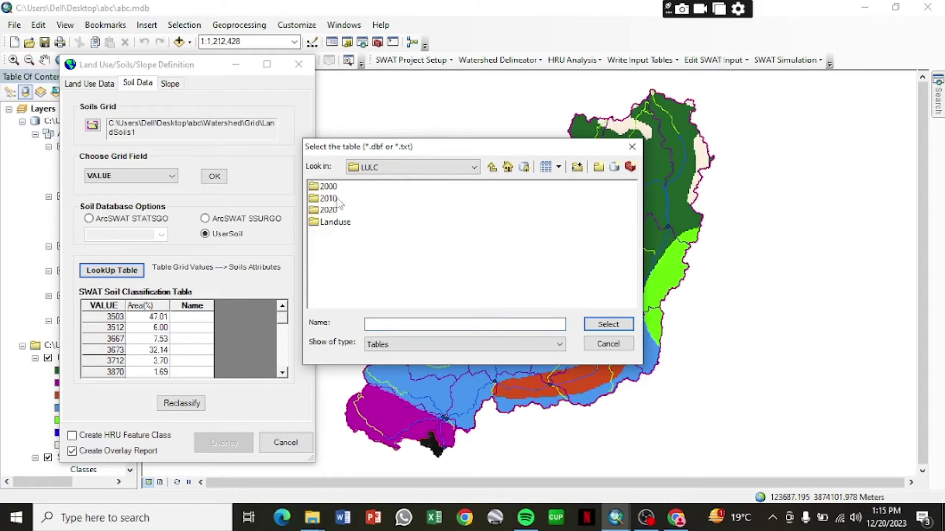
{"action": "left_click", "coordinate": [492, 168]}
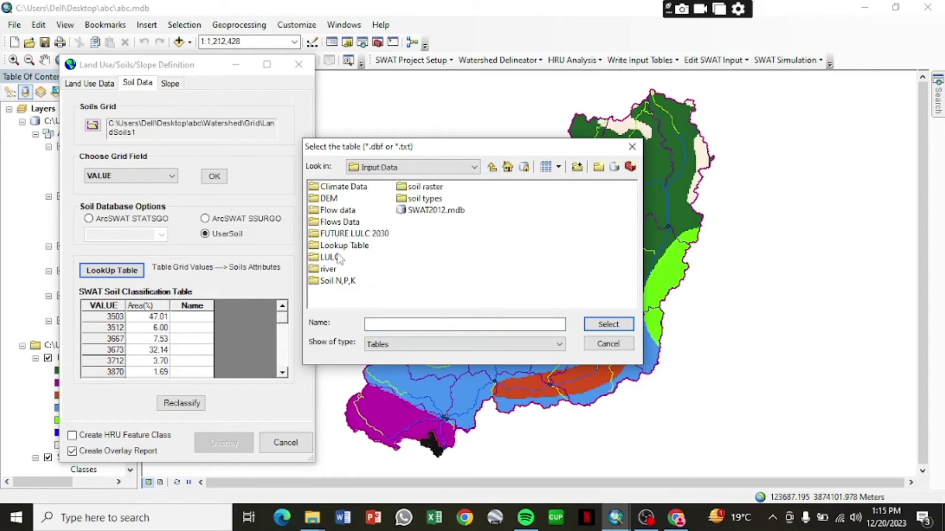
{"action": "double_click", "coordinate": [343, 245]}
{"action": "double_click", "coordinate": [347, 199]}
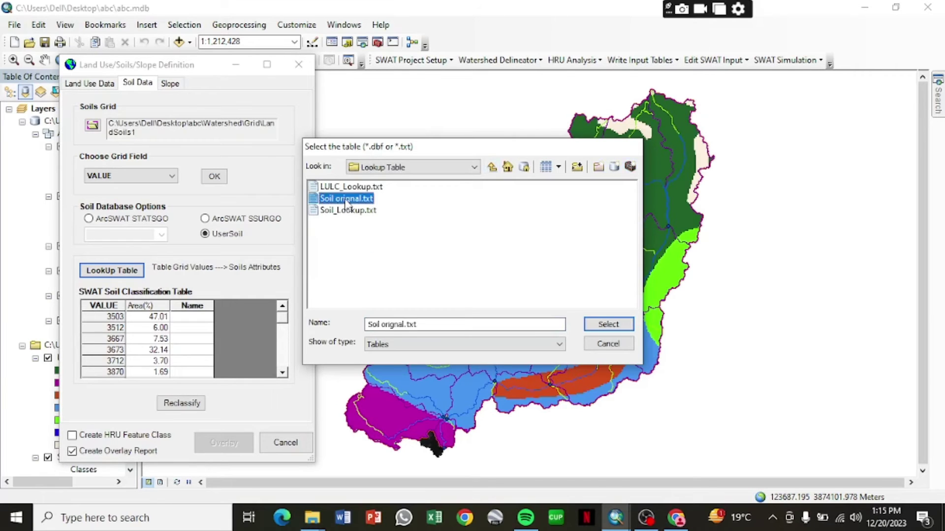
{"action": "left_click", "coordinate": [527, 284]}
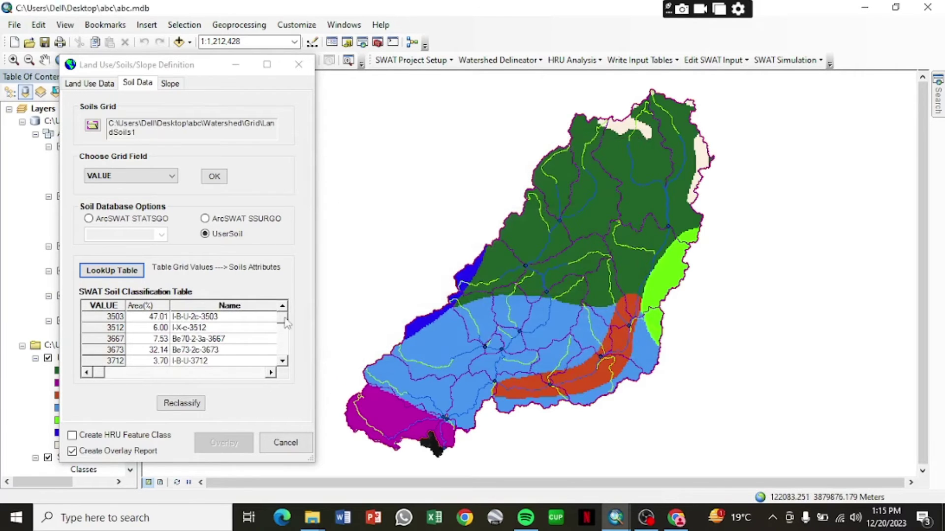
Assign the user soil GLACIER-6998 to grid value 6998, then reclassify the soils and dismiss the completion message.
{"action": "left_click_drag", "start_coordinate": [288, 322], "coordinate": [282, 351]}
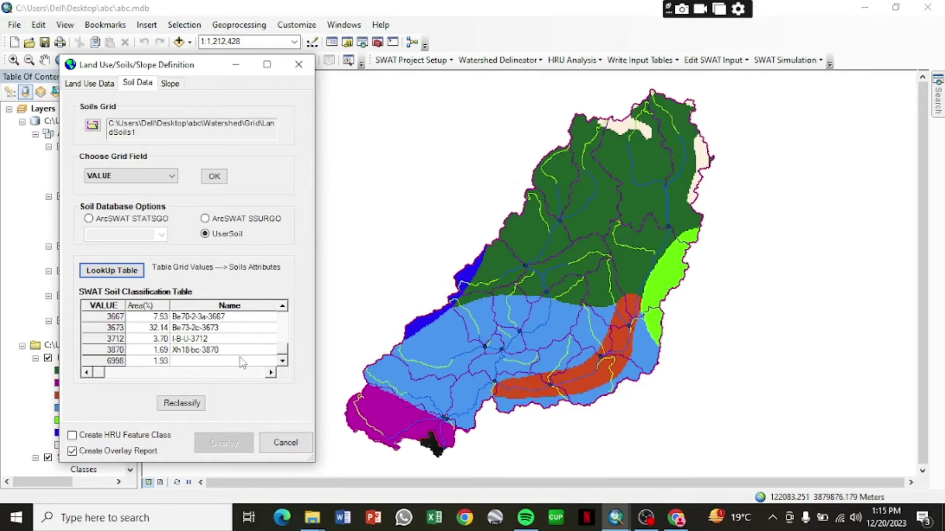
{"action": "left_click", "coordinate": [196, 364]}
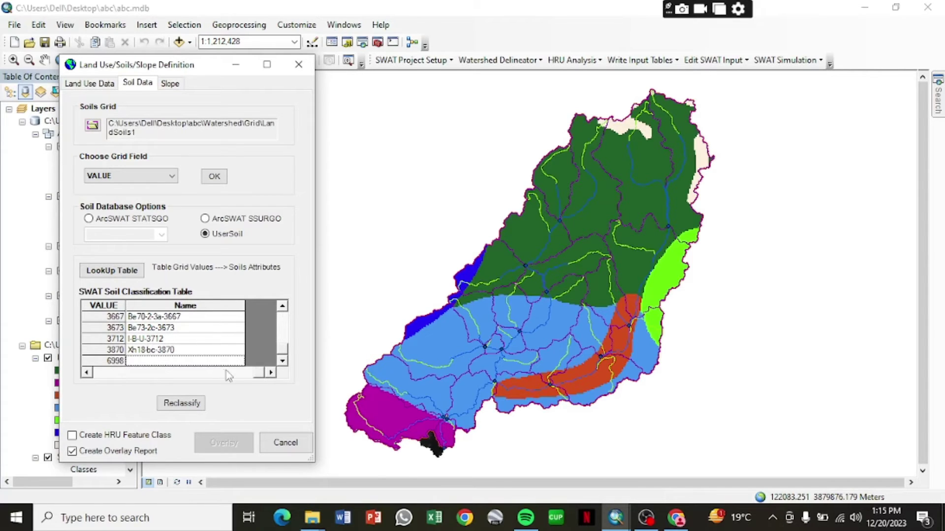
{"action": "double_click", "coordinate": [183, 365]}
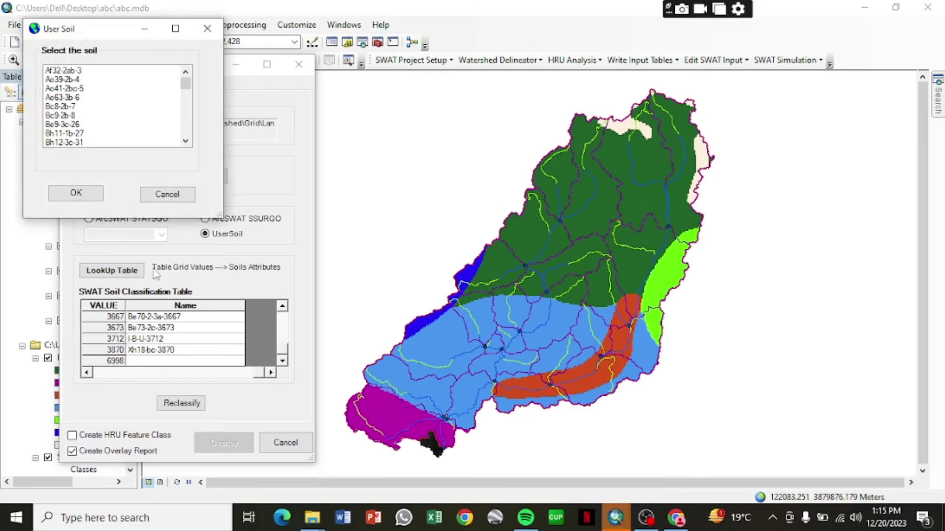
{"action": "left_click_drag", "start_coordinate": [186, 93], "coordinate": [173, 134]}
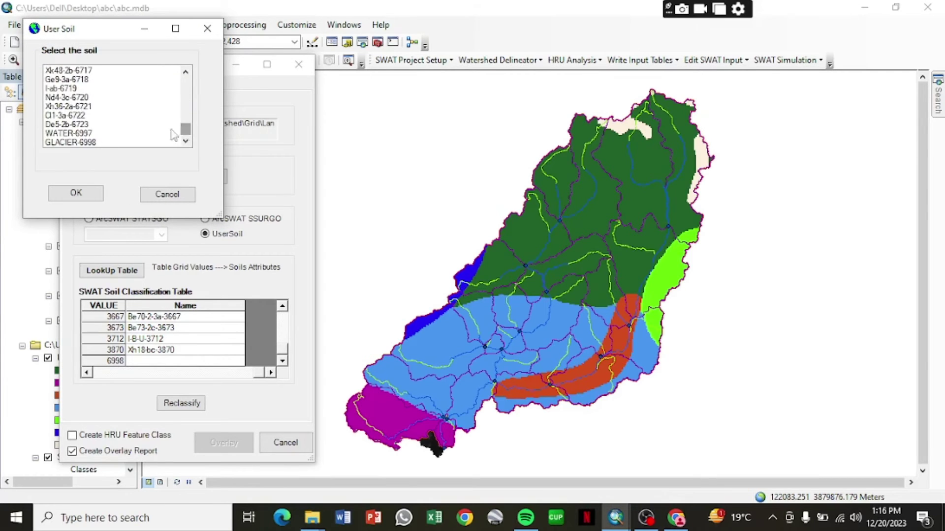
{"action": "left_click", "coordinate": [86, 142]}
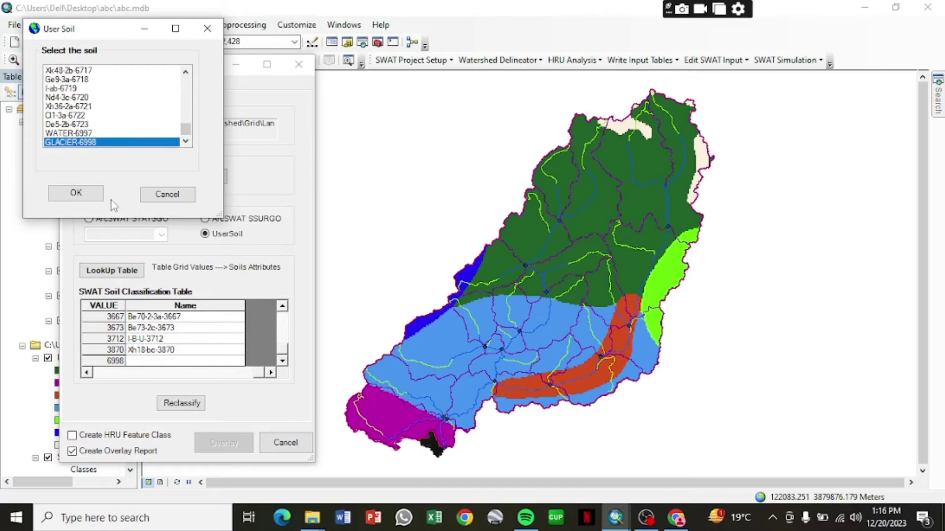
{"action": "left_click", "coordinate": [79, 194]}
{"action": "left_click", "coordinate": [182, 404]}
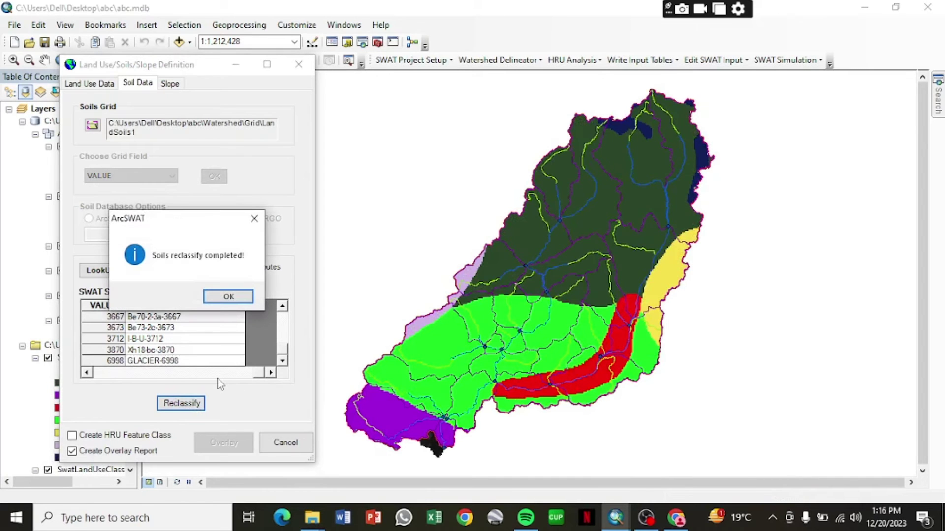
{"action": "left_click", "coordinate": [236, 296]}
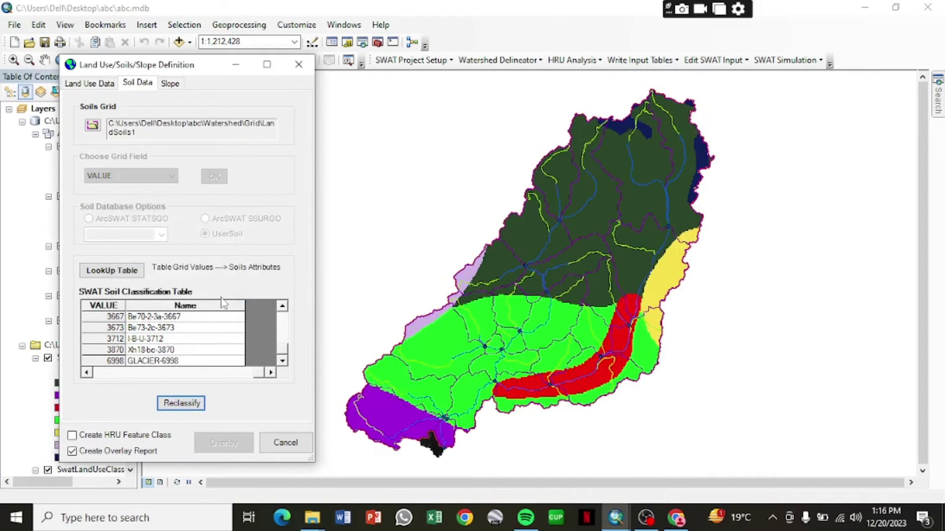
Reclassify the slope using single slope discretization and dismiss the completion message.
{"action": "left_click", "coordinate": [173, 85]}
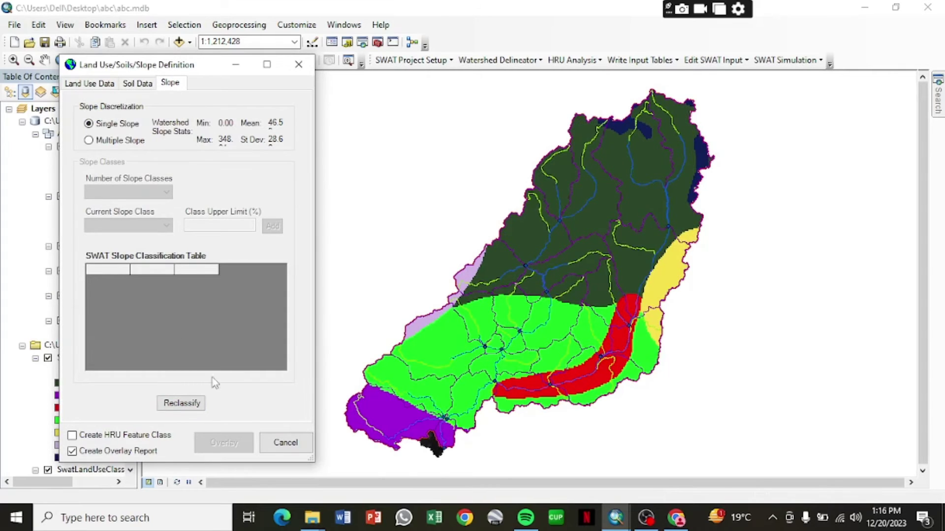
{"action": "left_click", "coordinate": [180, 404]}
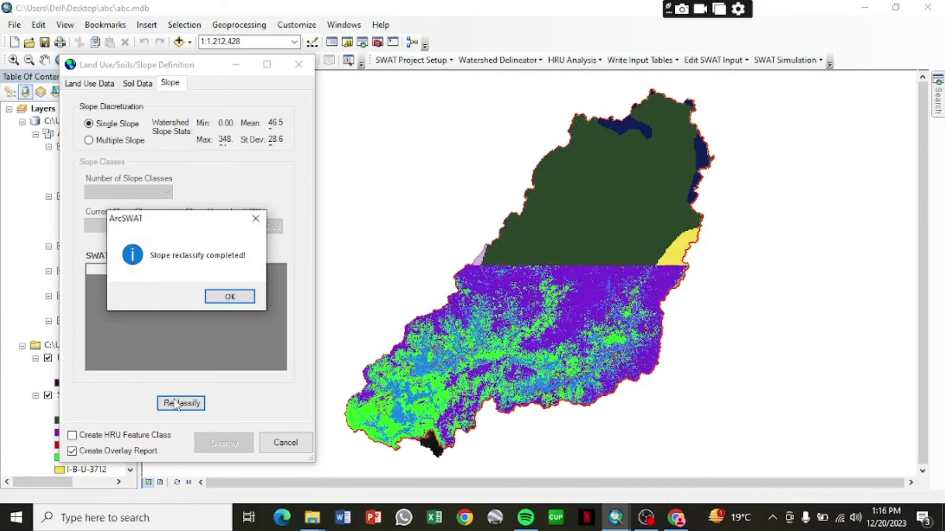
{"action": "left_click", "coordinate": [222, 297]}
Enable creation of the HRU feature class, run the land use, soils and slope overlay, and dismiss the completion message.
{"action": "left_click", "coordinate": [72, 436]}
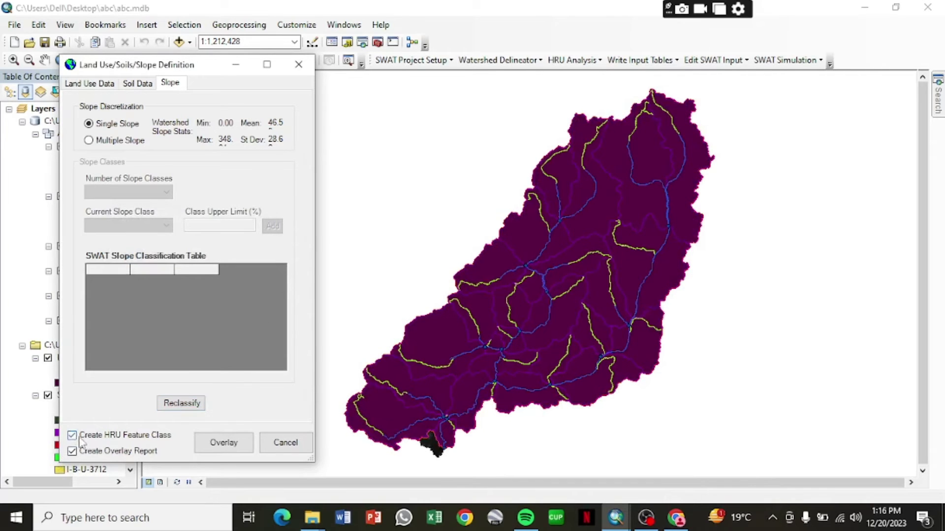
{"action": "left_click", "coordinate": [227, 447]}
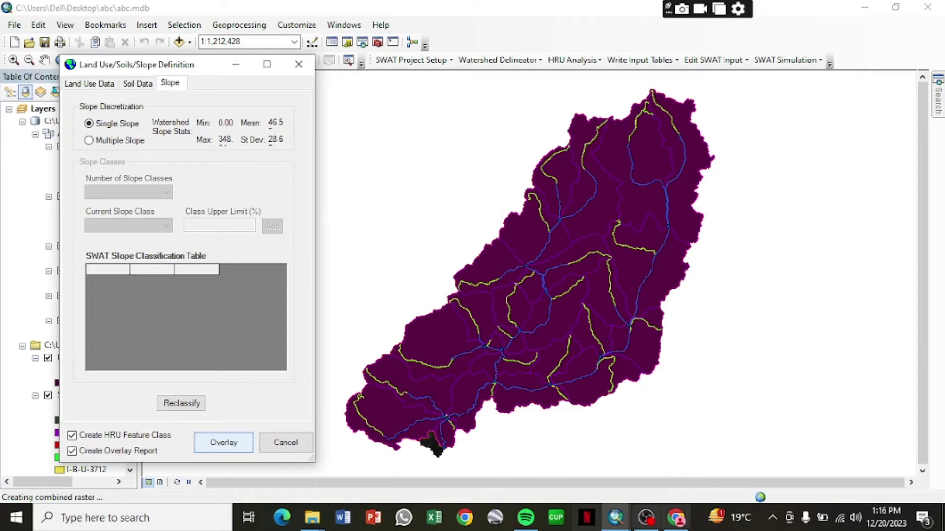
{"action": "left_click", "coordinate": [657, 519]}
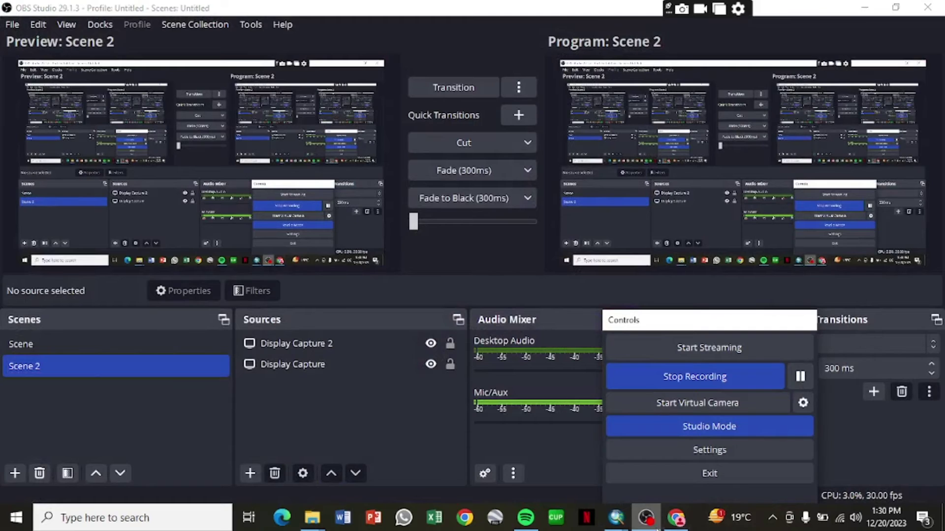
{"action": "left_click", "coordinate": [615, 517]}
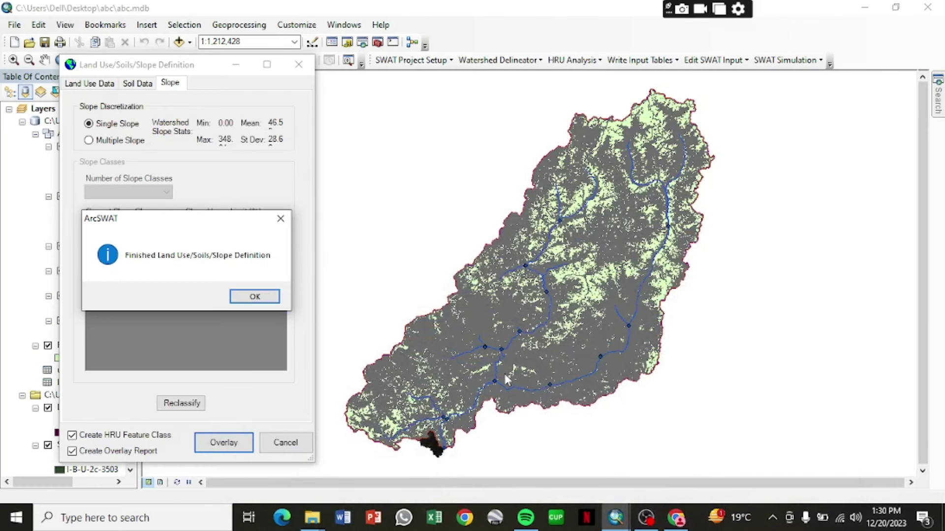
{"action": "left_click", "coordinate": [238, 300]}
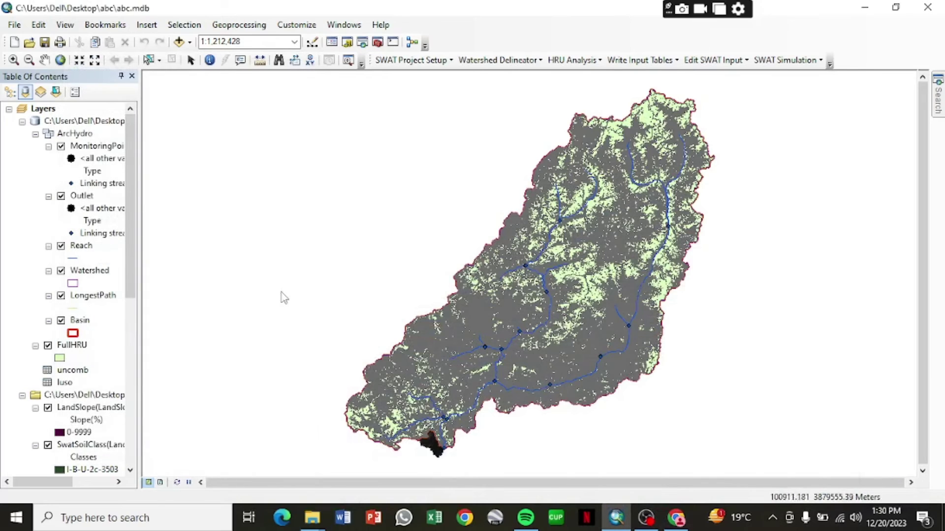
Open the HRU Definition settings.
{"action": "left_click", "coordinate": [630, 62]}
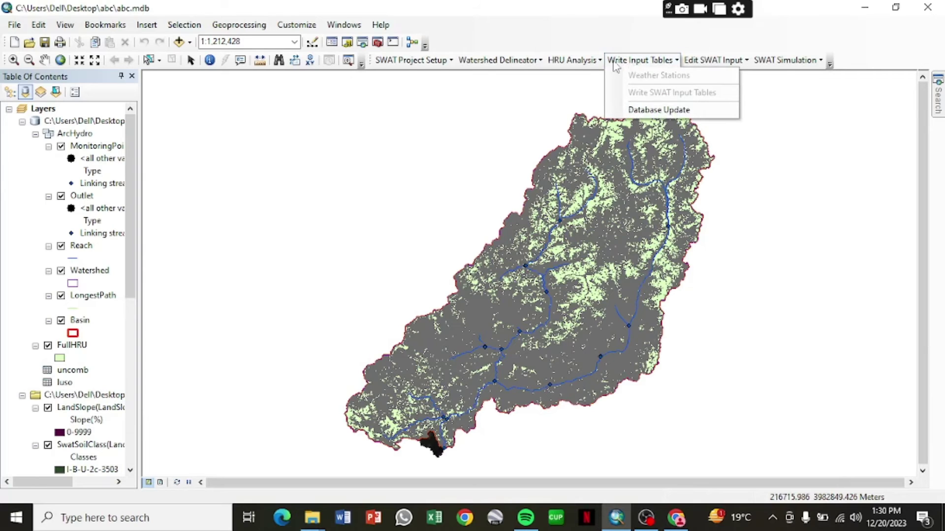
{"action": "left_click", "coordinate": [584, 58]}
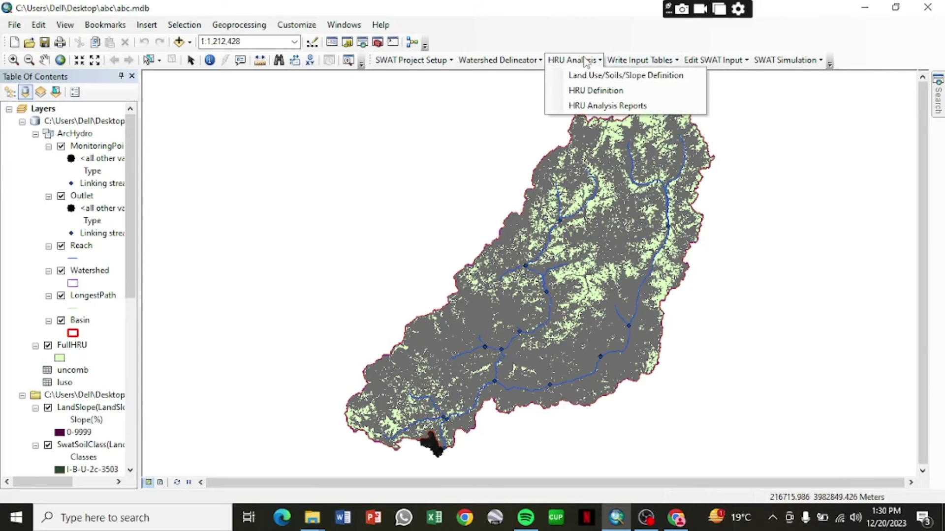
{"action": "left_click", "coordinate": [590, 91]}
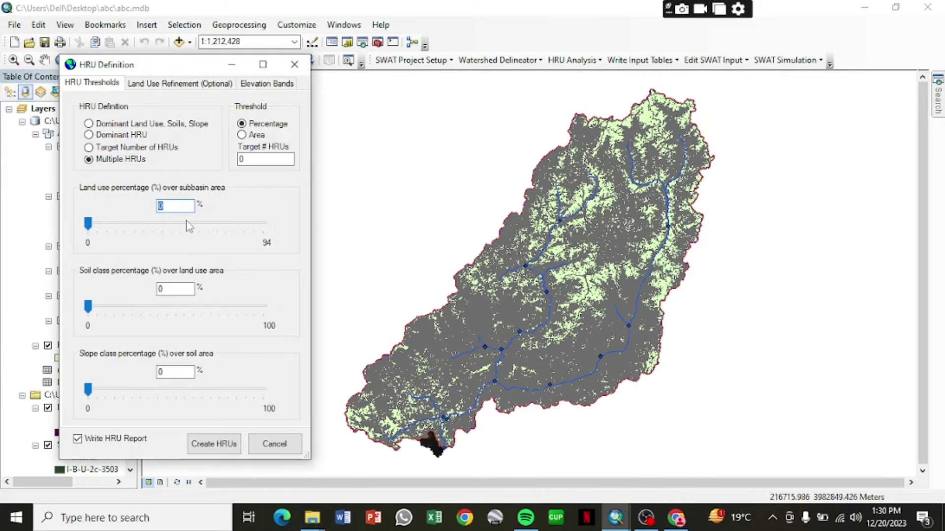
Create the HRUs with thresholds of 10% land use, 5% soil class and 5% slope class, and dismiss the completion message.
{"action": "type", "text": "10"}
{"action": "left_click", "coordinate": [171, 289]}
{"action": "type", "text": "5"}
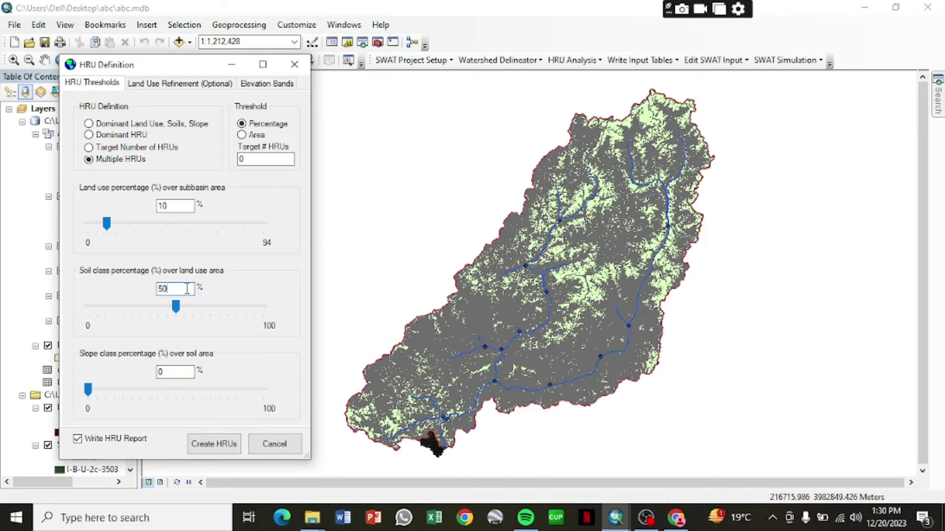
{"action": "key", "text": "BackSpace"}
{"action": "left_click", "coordinate": [183, 372]}
{"action": "type", "text": "5"}
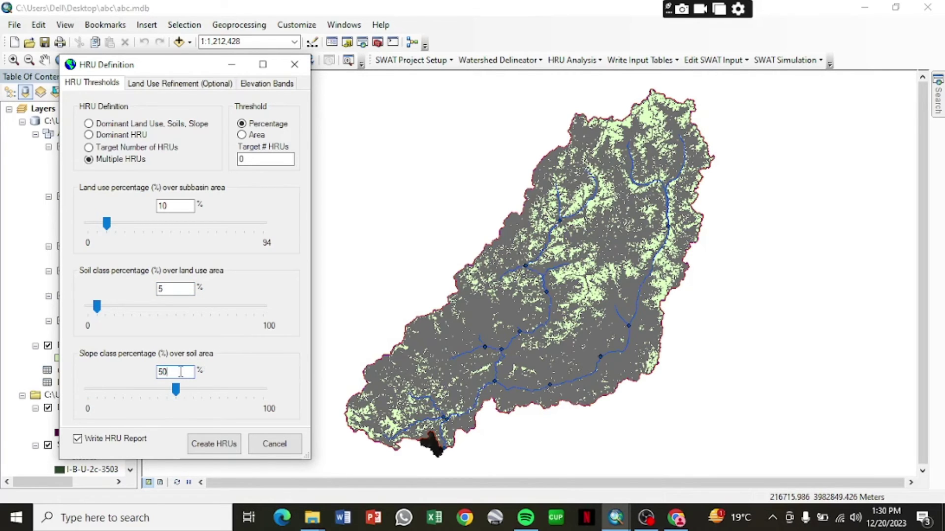
{"action": "key", "text": "Delete"}
{"action": "left_click", "coordinate": [226, 445]}
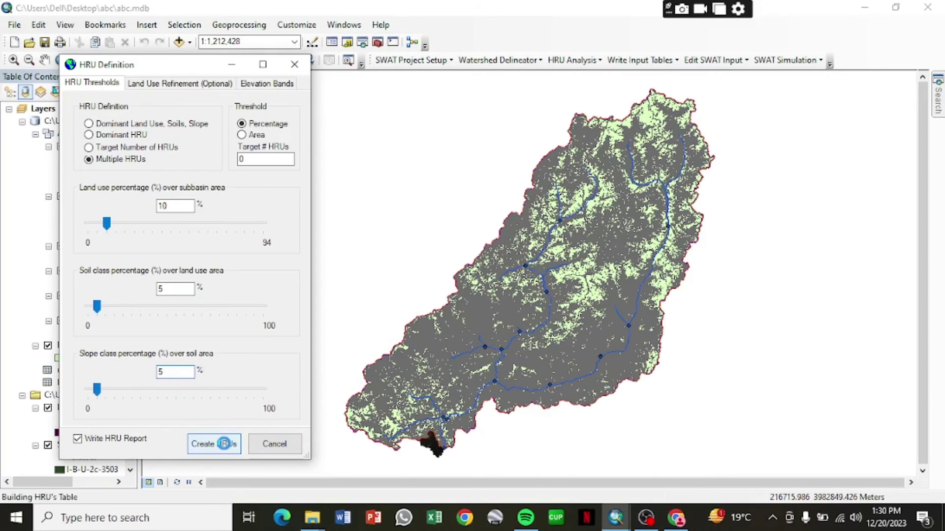
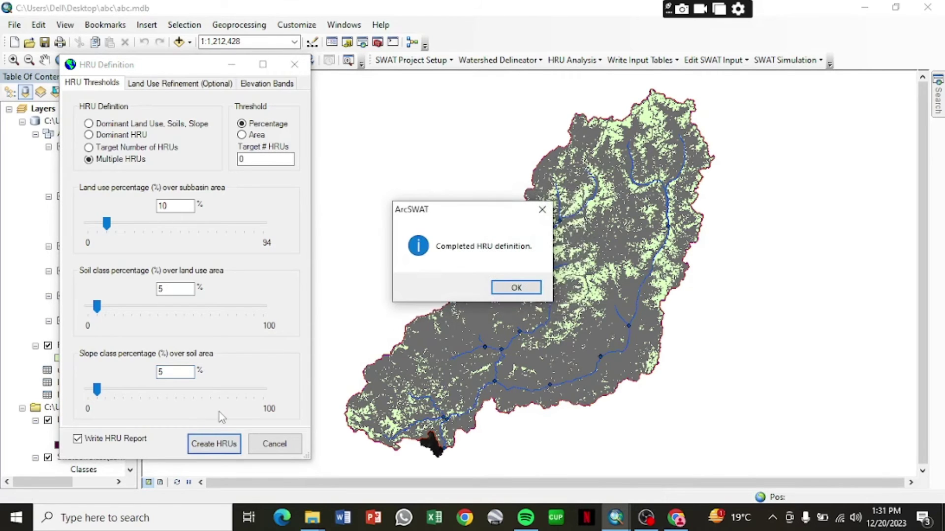
{"action": "left_click", "coordinate": [515, 287]}
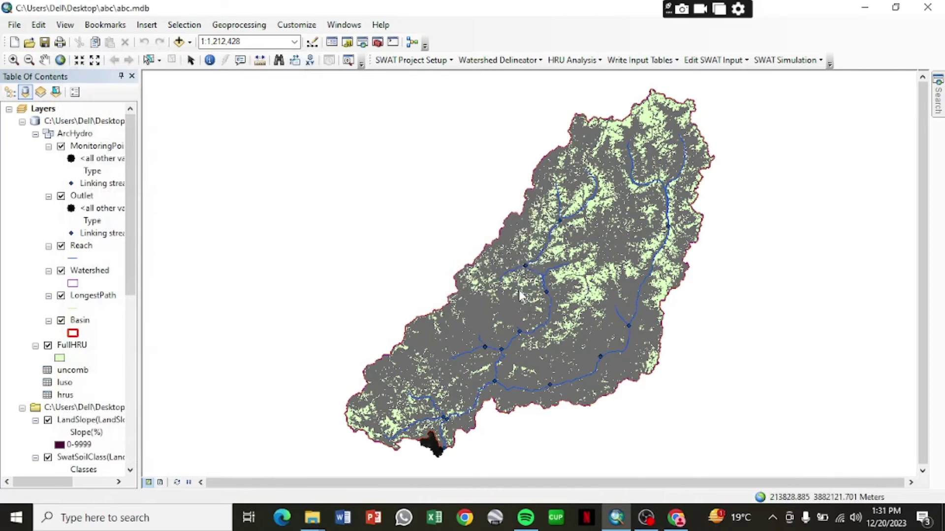
Open the Weather Data Definition settings and look through the relative humidity, solar radiation, wind speed, rainfall and temperature options.
{"action": "left_click", "coordinate": [583, 61]}
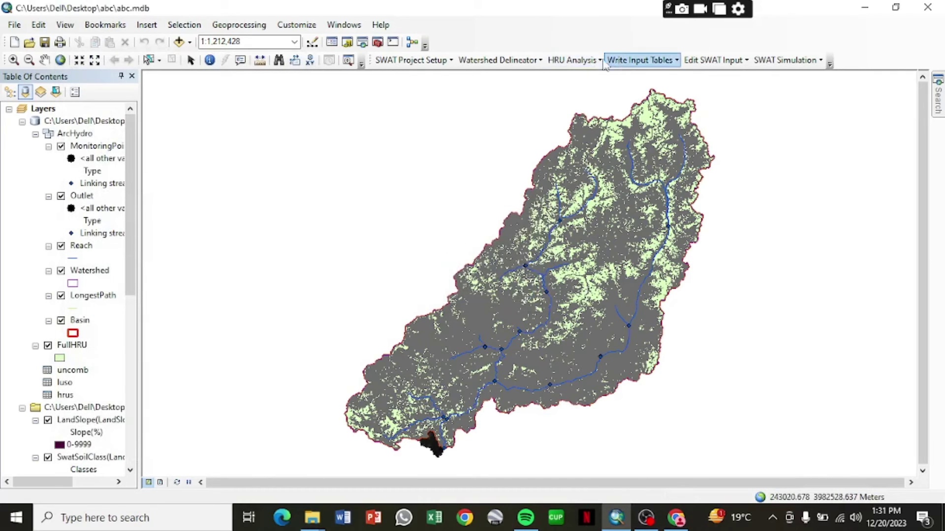
{"action": "left_click", "coordinate": [586, 75]}
{"action": "left_click", "coordinate": [629, 61]}
{"action": "left_click", "coordinate": [639, 77]}
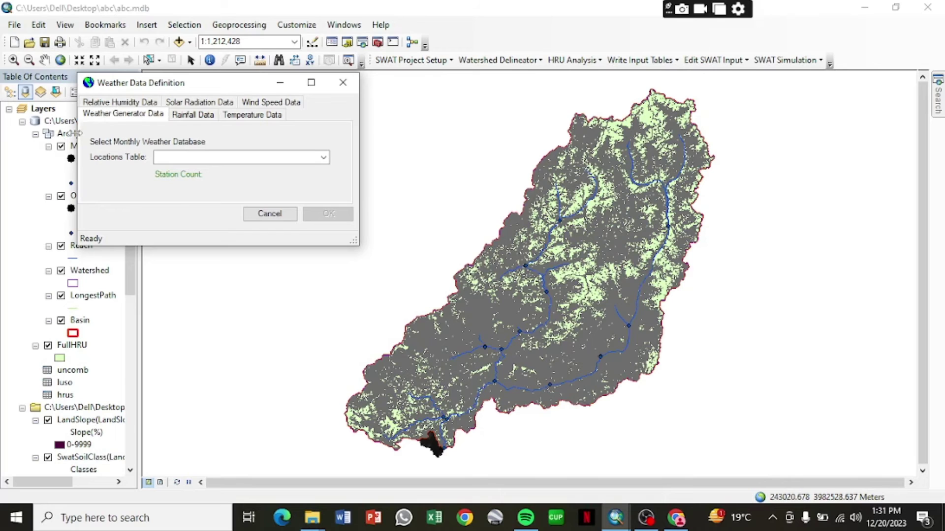
{"action": "left_click", "coordinate": [134, 103]}
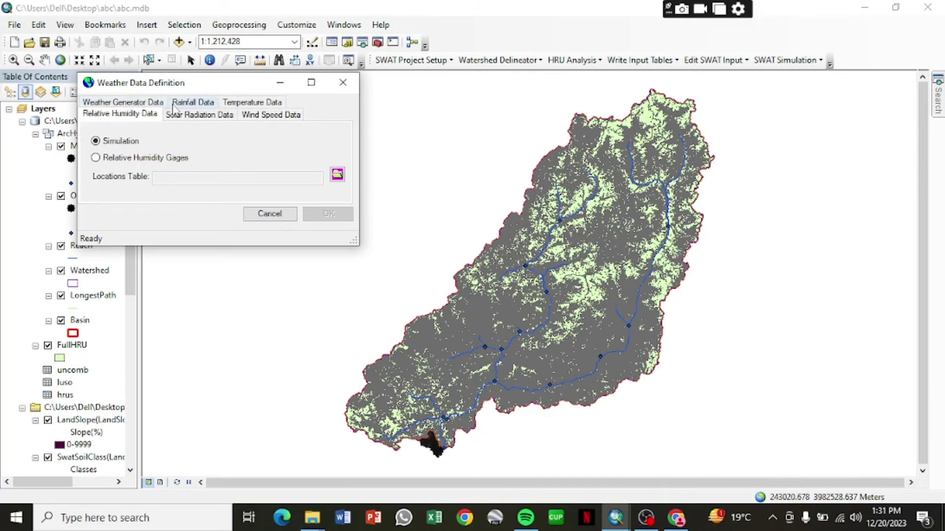
{"action": "left_click", "coordinate": [195, 116]}
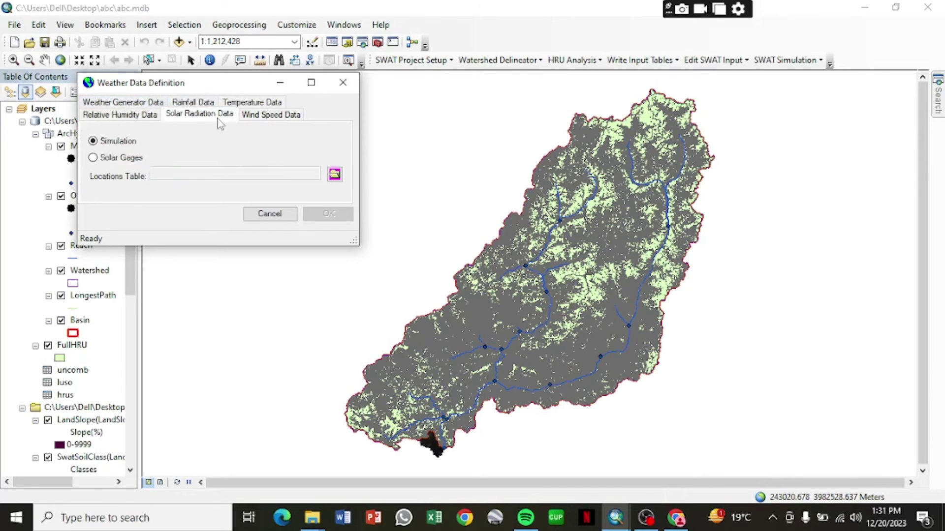
{"action": "left_click", "coordinate": [284, 121]}
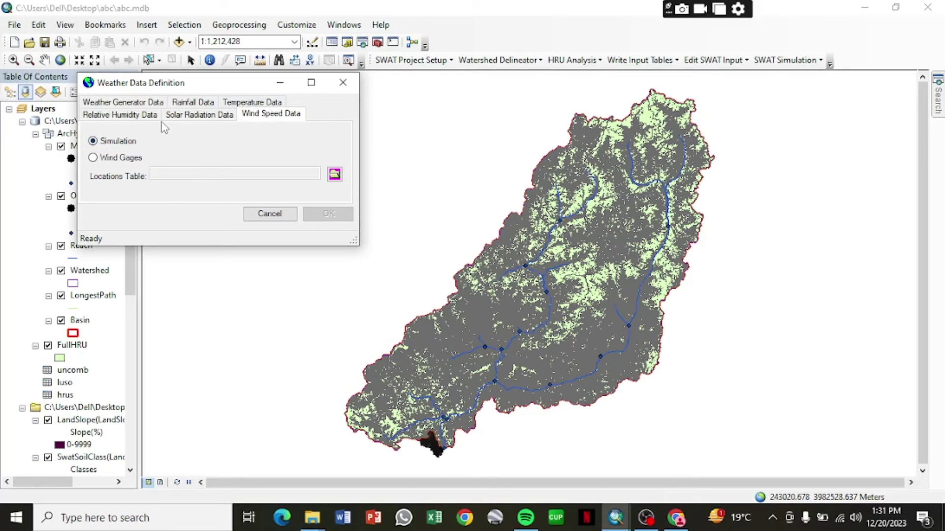
{"action": "left_click", "coordinate": [191, 104]}
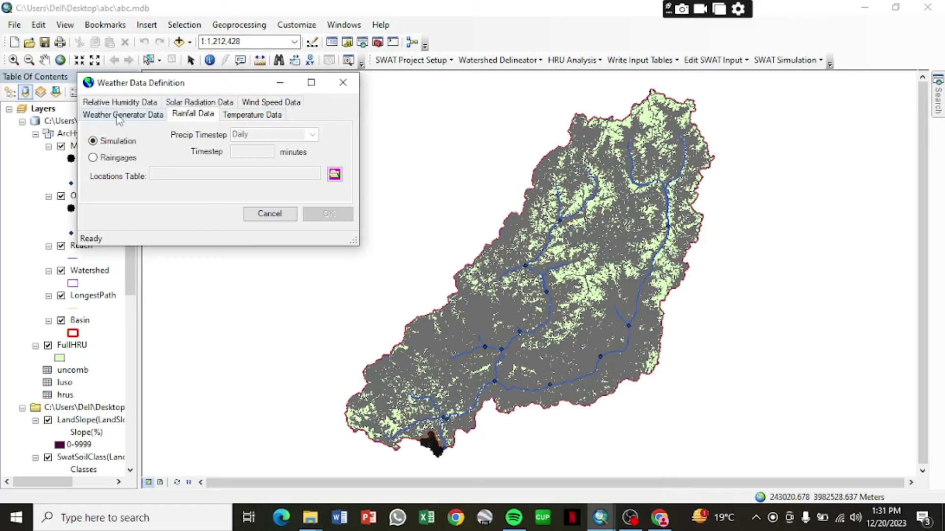
{"action": "left_click", "coordinate": [251, 116]}
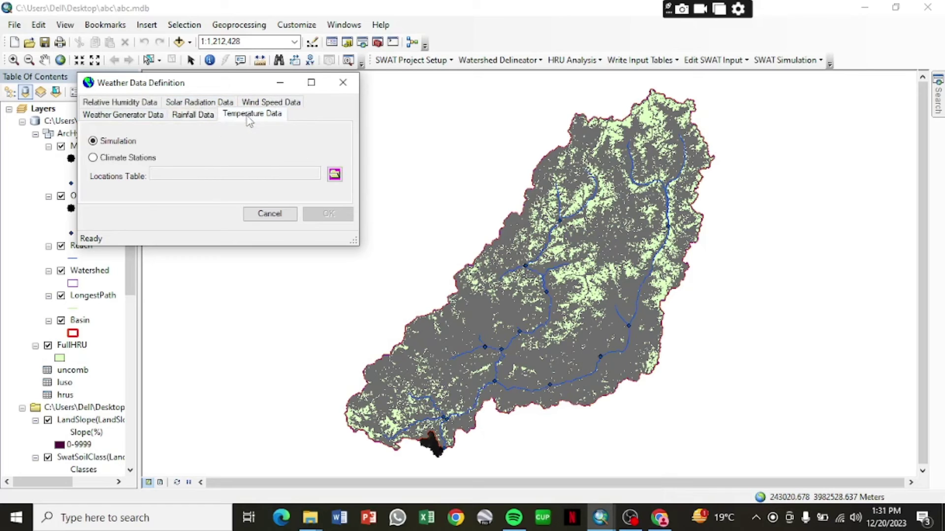
Load PCPlookup from the Rainfall txt folder under F:\SWAT MODEL\Input Data as the rainfall locations table and set the rainfall source to Raingages.
{"action": "left_click", "coordinate": [203, 118]}
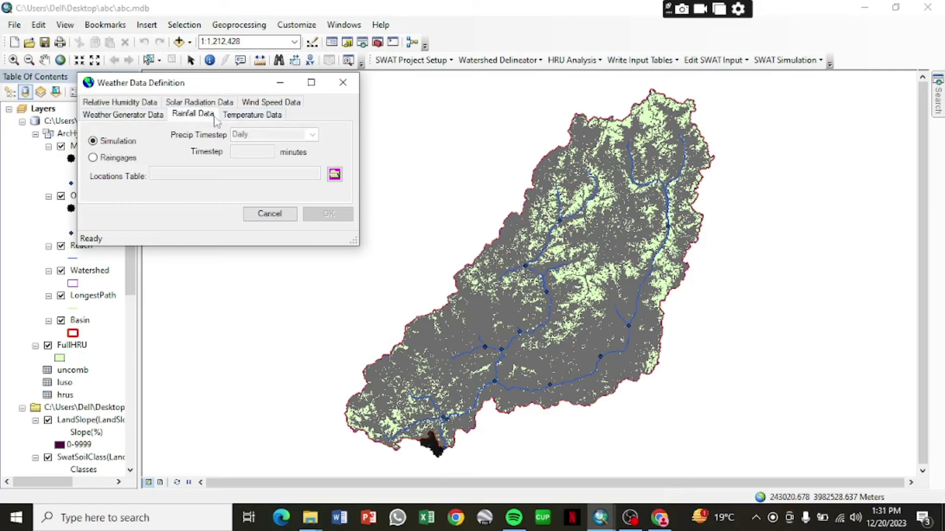
{"action": "left_click", "coordinate": [335, 175]}
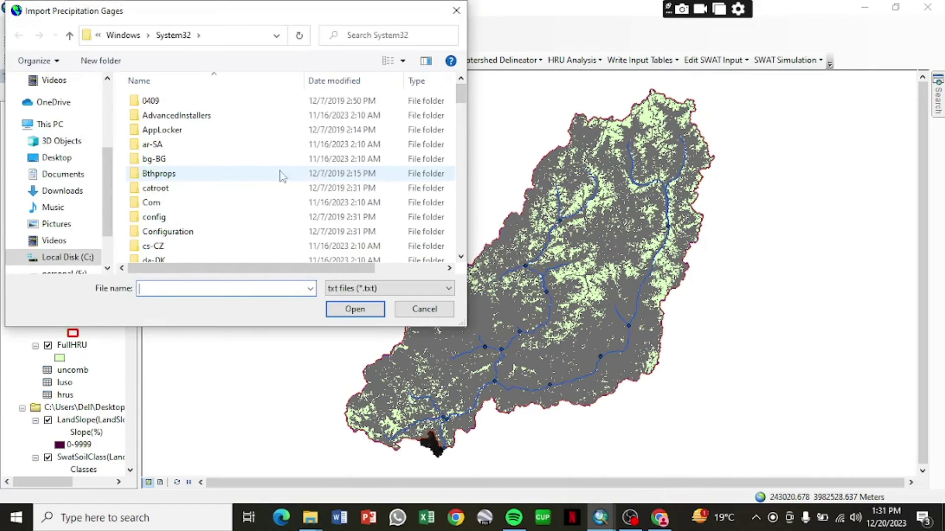
{"action": "scroll", "coordinate": [76, 246], "scroll_direction": "down", "scroll_amount": 2}
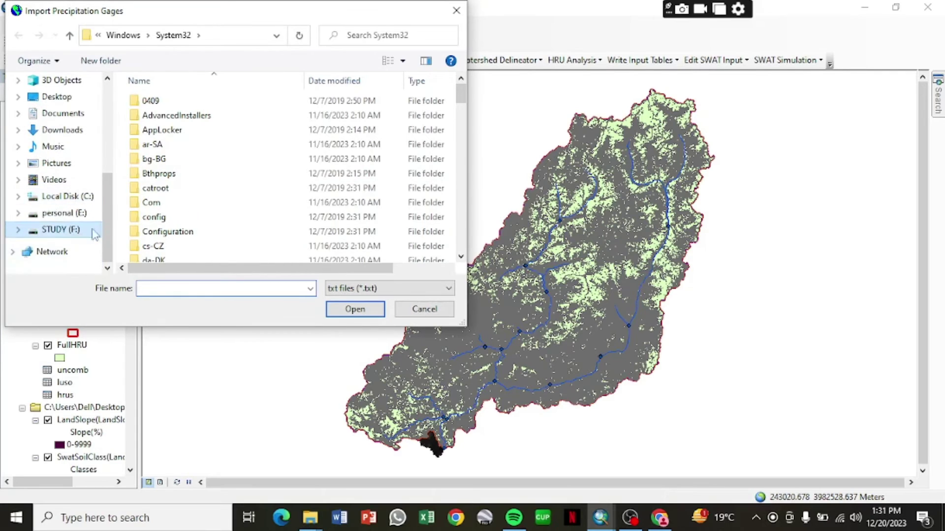
{"action": "left_click", "coordinate": [94, 231]}
{"action": "double_click", "coordinate": [154, 204]}
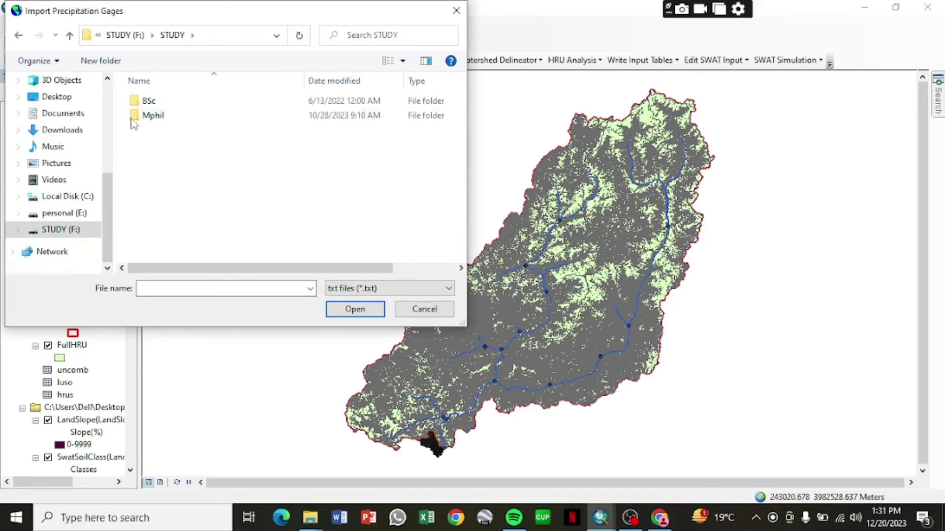
{"action": "left_click", "coordinate": [70, 36]}
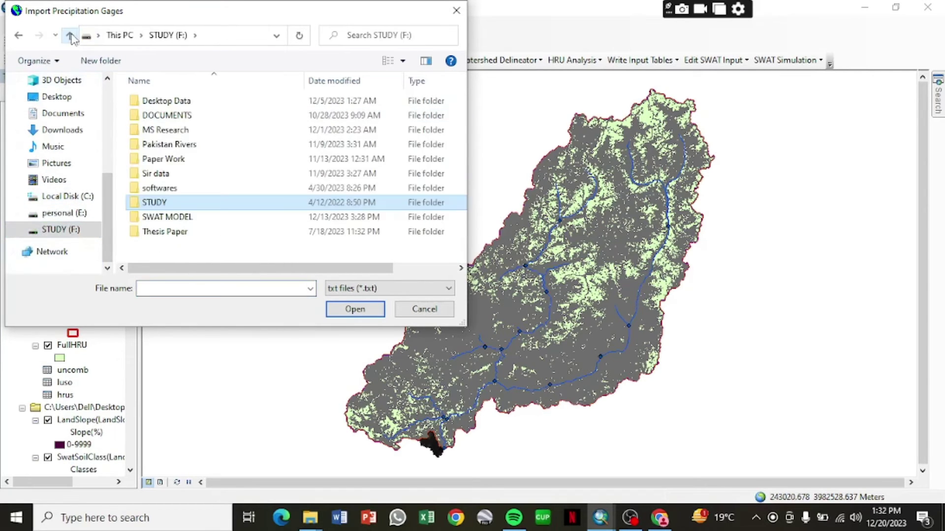
{"action": "double_click", "coordinate": [170, 217]}
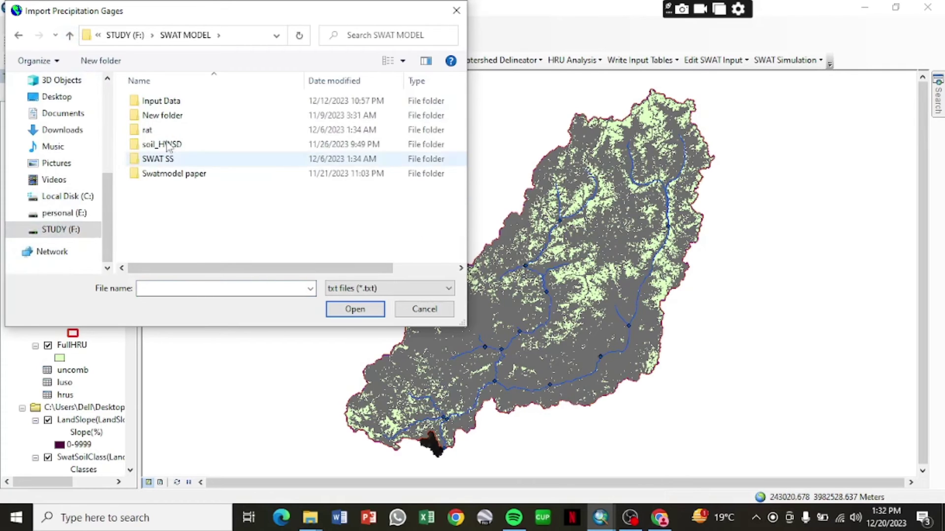
{"action": "double_click", "coordinate": [169, 102]}
{"action": "double_click", "coordinate": [168, 102]}
{"action": "double_click", "coordinate": [168, 103]}
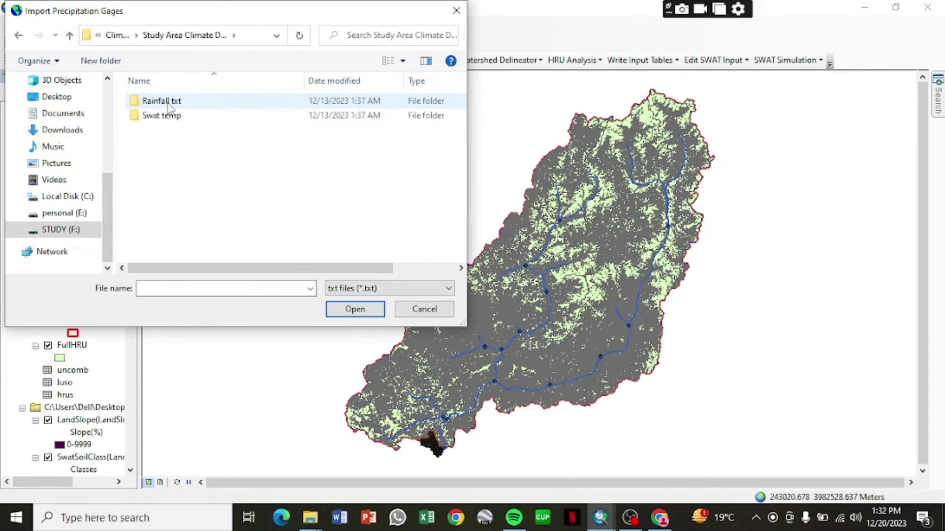
{"action": "double_click", "coordinate": [169, 101]}
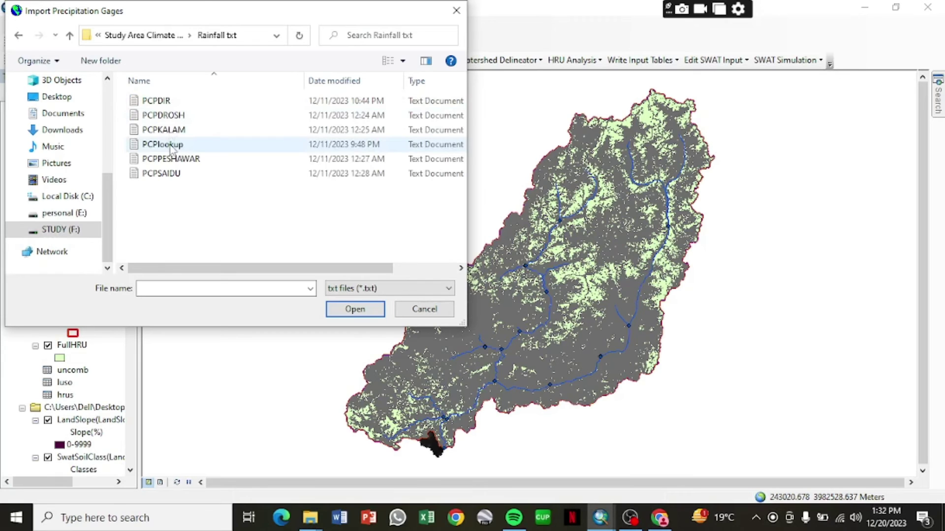
{"action": "left_click", "coordinate": [170, 146]}
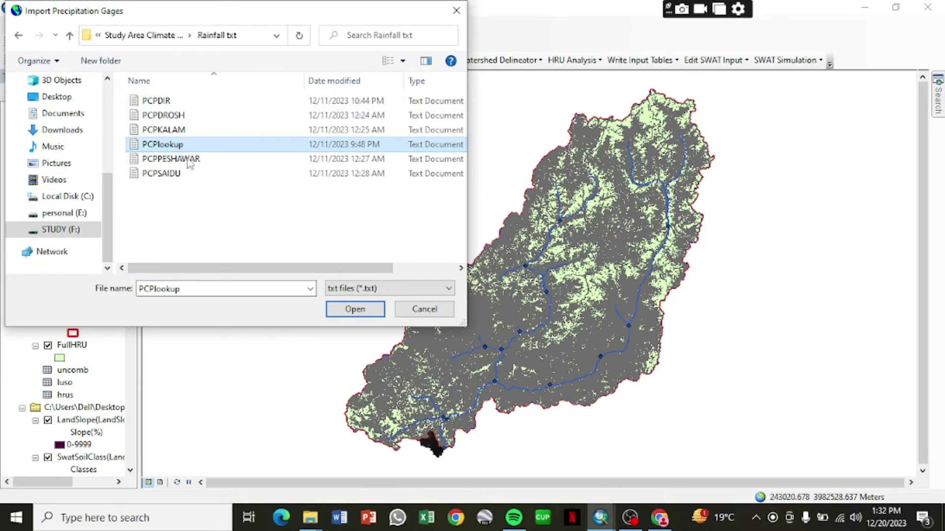
{"action": "left_click", "coordinate": [358, 309]}
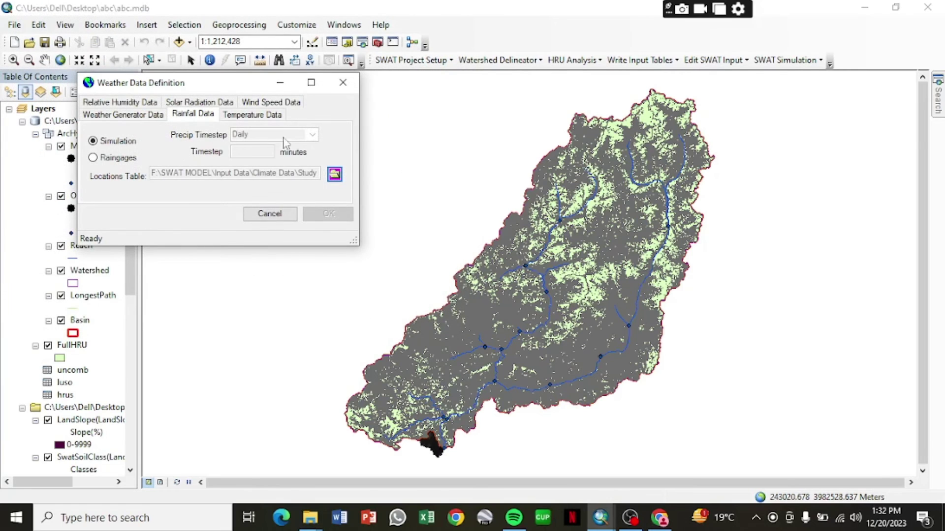
{"action": "left_click", "coordinate": [93, 157]}
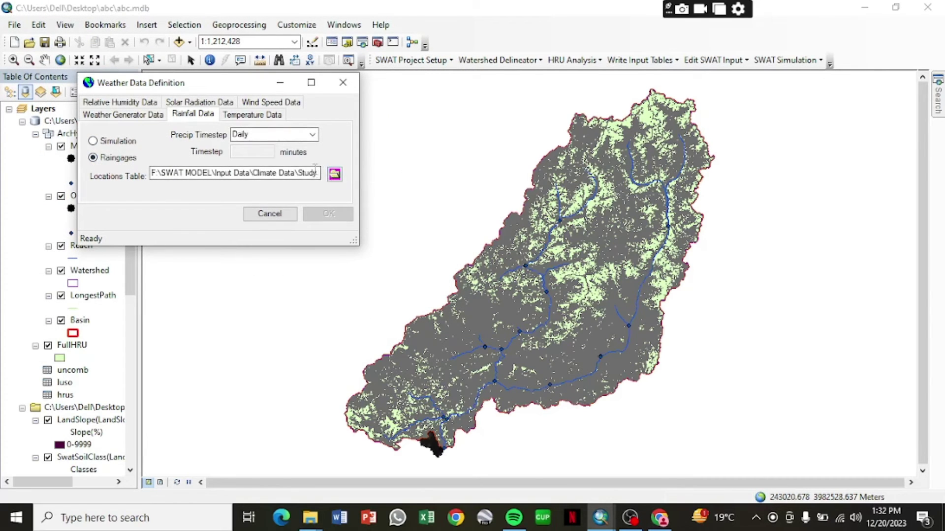
Set the precipitation timestep to Sub-Daily with a timestep of 1440 minutes.
{"action": "left_click", "coordinate": [302, 136]}
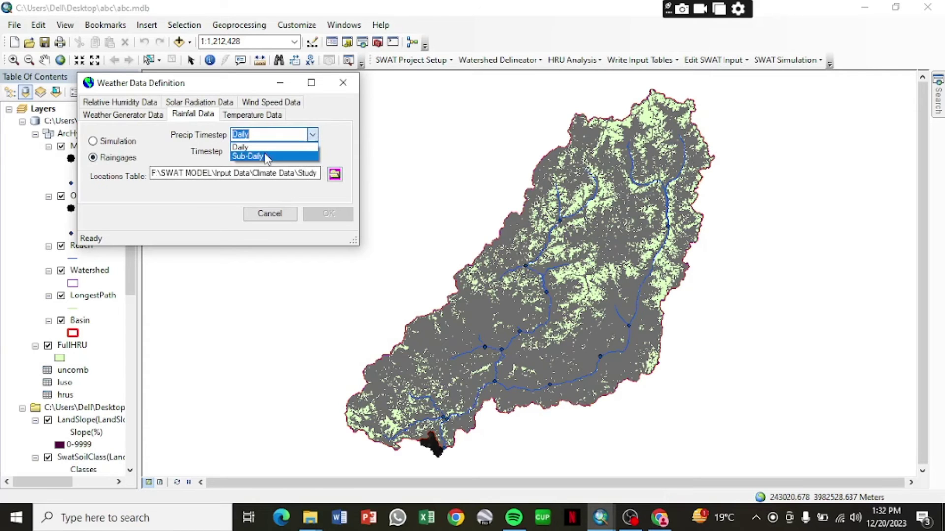
{"action": "left_click", "coordinate": [263, 156]}
{"action": "left_click", "coordinate": [276, 196]}
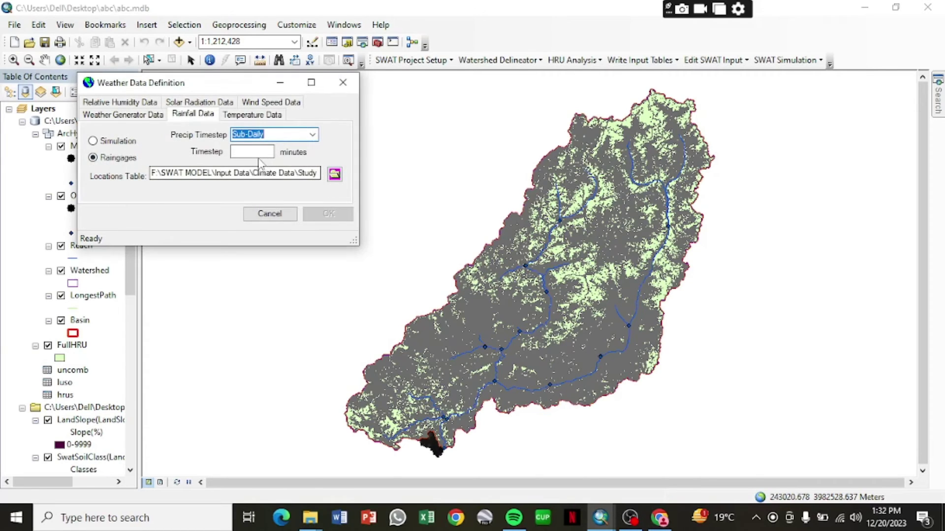
{"action": "left_click", "coordinate": [255, 151]}
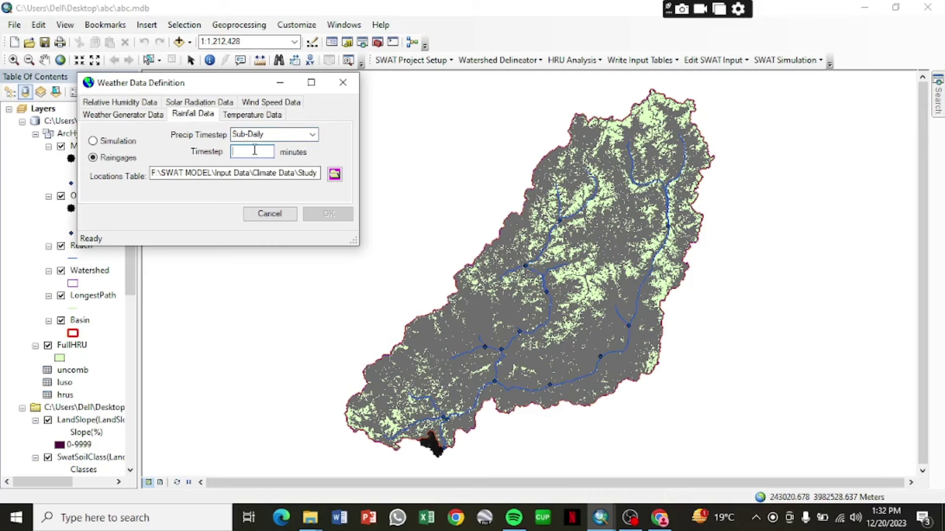
{"action": "type", "text": "1"}
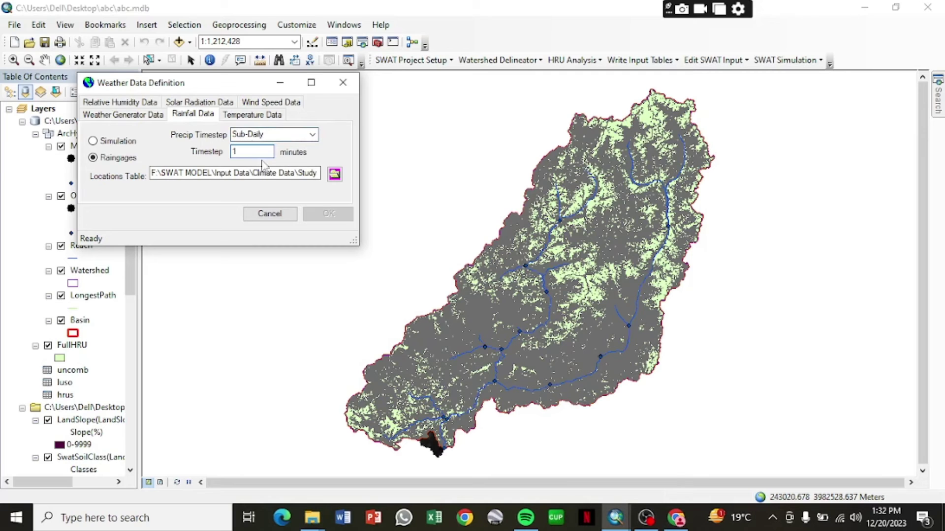
{"action": "type", "text": "440"}
Set the temperature source to Climate Stations and load Templookup from the Swat temp folder as its locations table.
{"action": "left_click", "coordinate": [255, 116]}
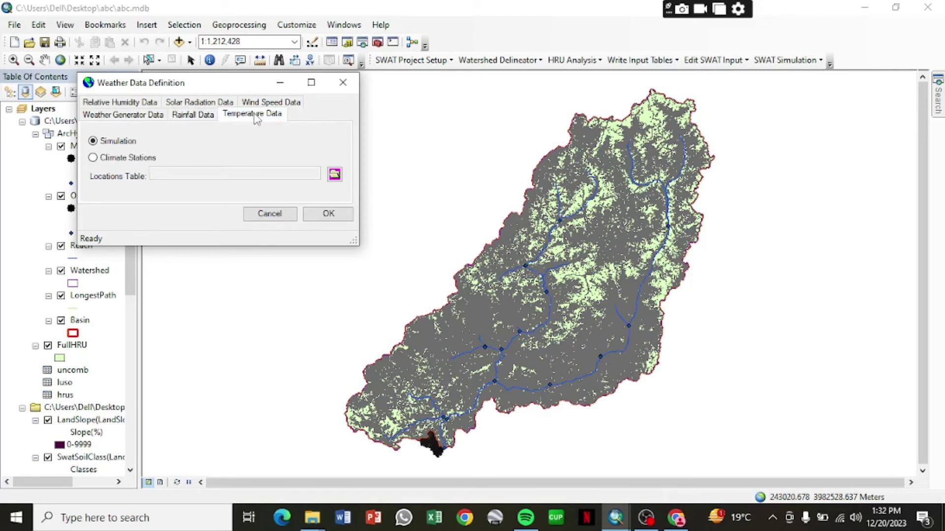
{"action": "left_click", "coordinate": [93, 158]}
{"action": "left_click", "coordinate": [335, 175]}
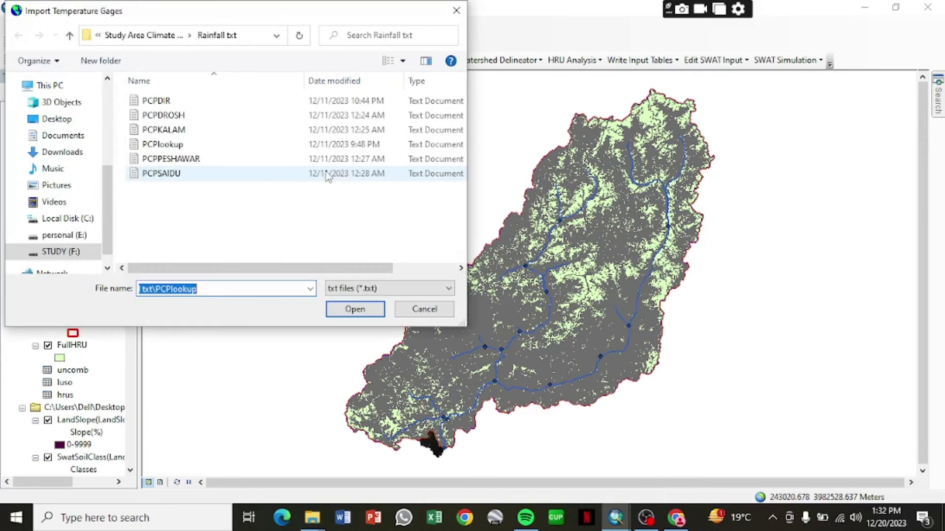
{"action": "left_click", "coordinate": [70, 35]}
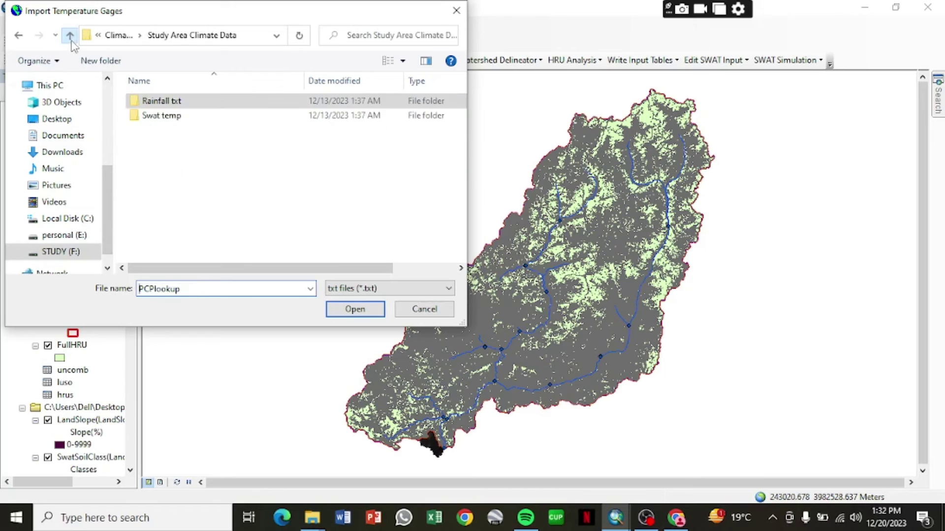
{"action": "double_click", "coordinate": [156, 118]}
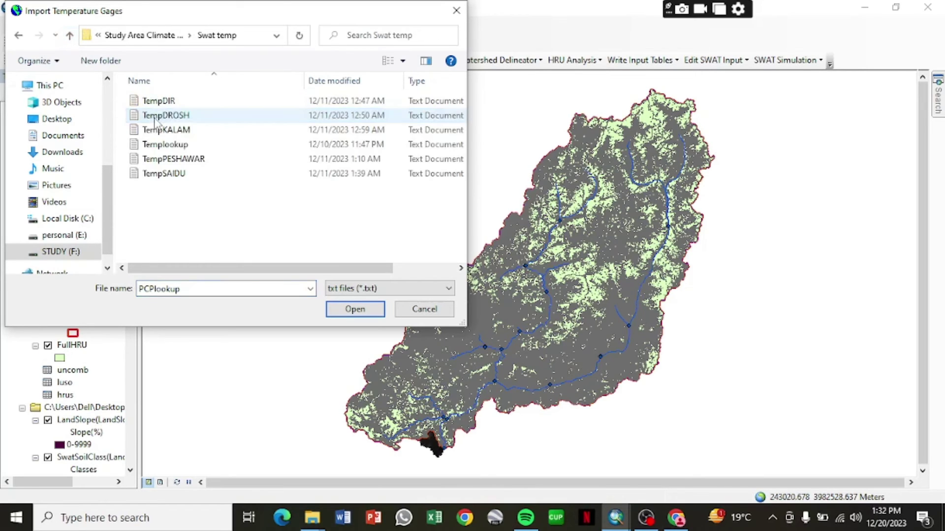
{"action": "double_click", "coordinate": [164, 145]}
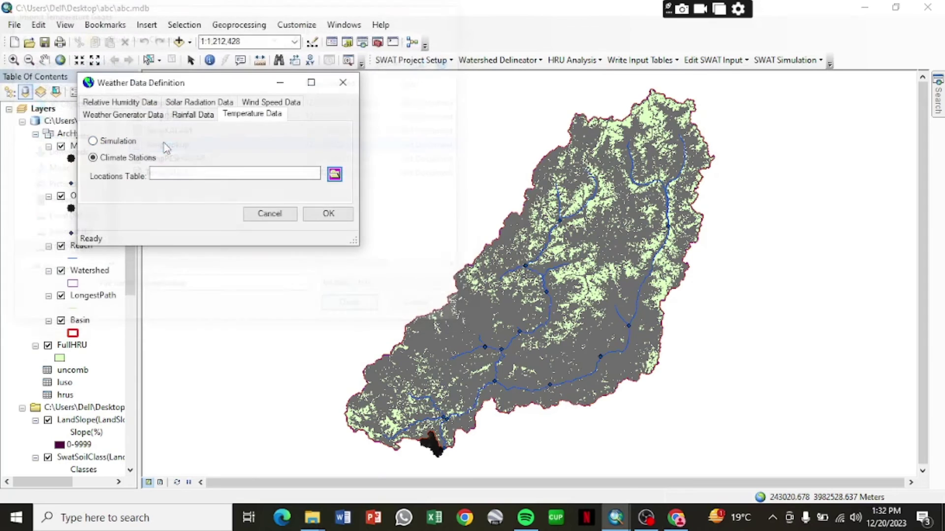
Set the precipitation timestep of the rainfall data to Daily.
{"action": "left_click", "coordinate": [193, 114]}
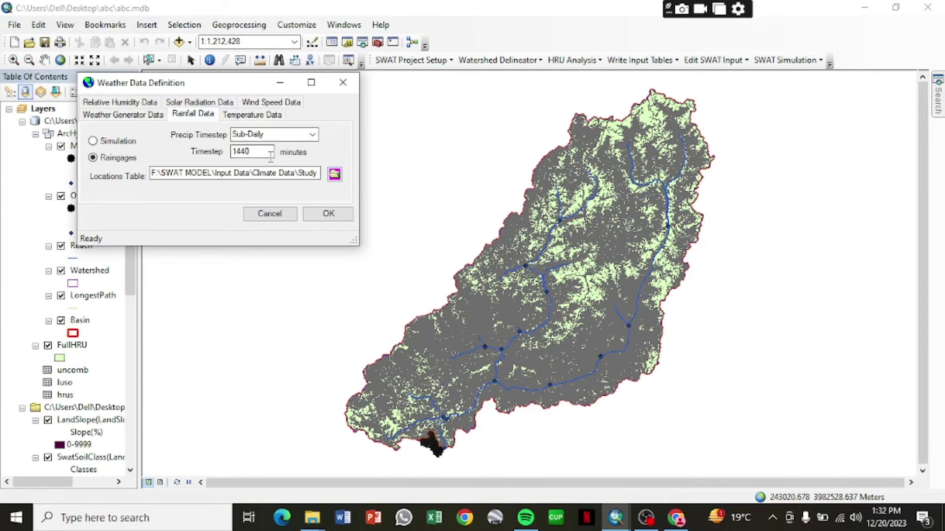
{"action": "left_click", "coordinate": [313, 139]}
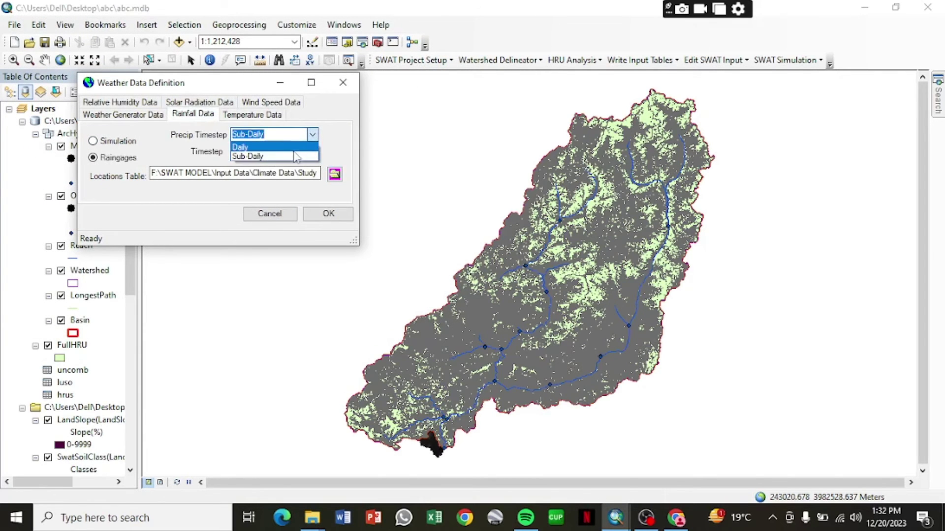
{"action": "left_click", "coordinate": [298, 144]}
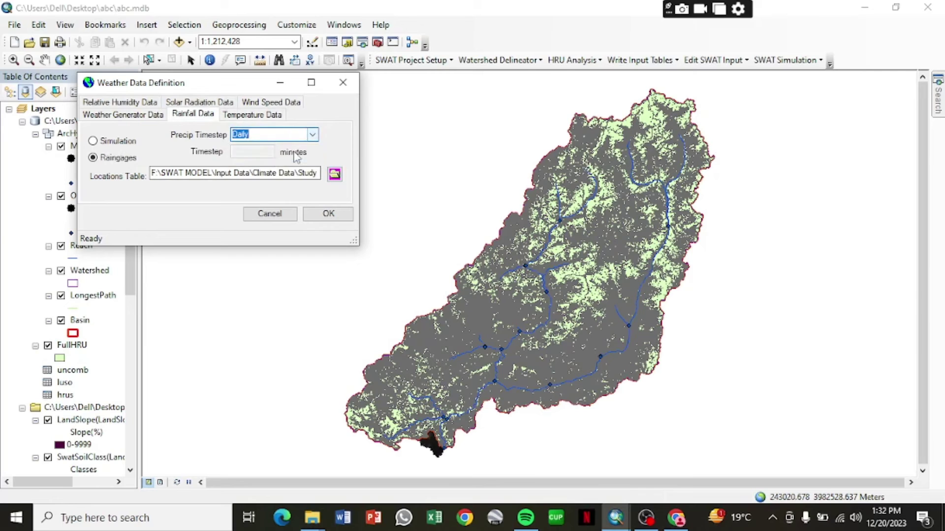
Apply the rainfall and temperature station settings in the weather data definition and close it.
{"action": "left_click", "coordinate": [327, 216]}
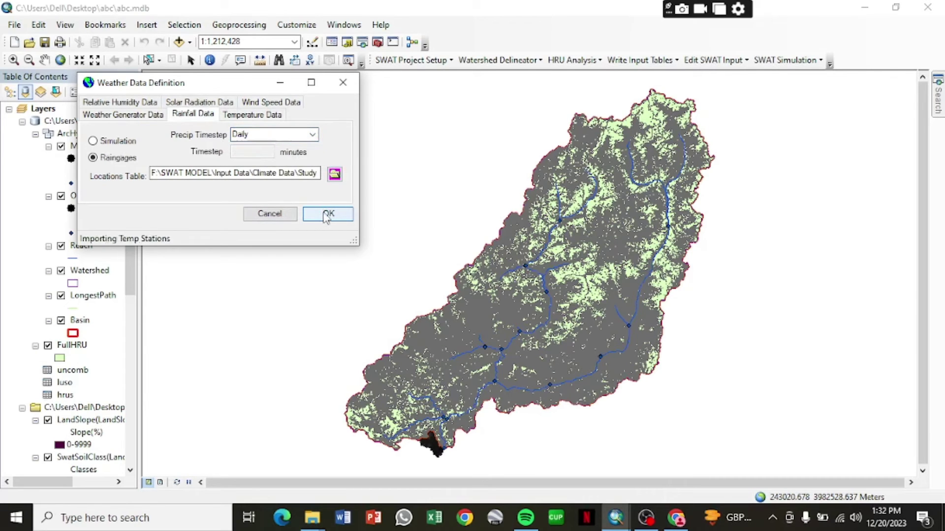
{"action": "left_click", "coordinate": [259, 197]}
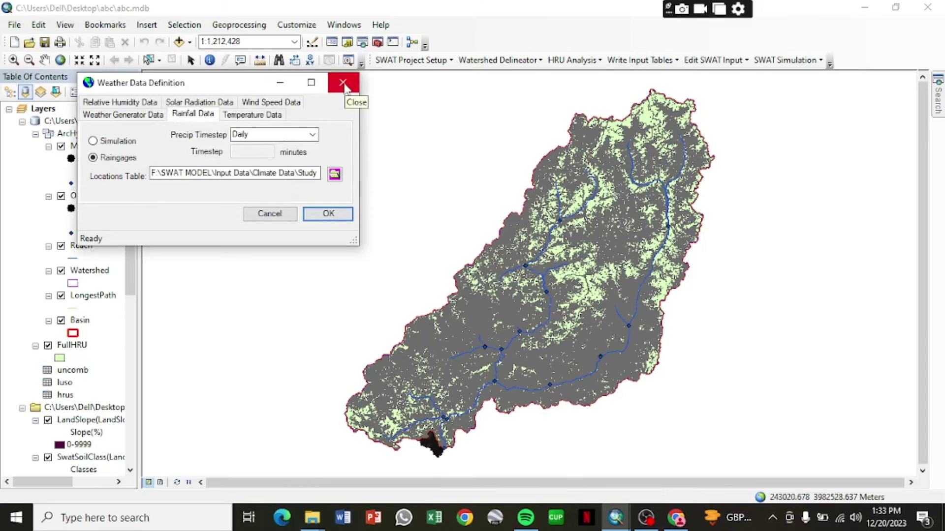
{"action": "left_click", "coordinate": [342, 83]}
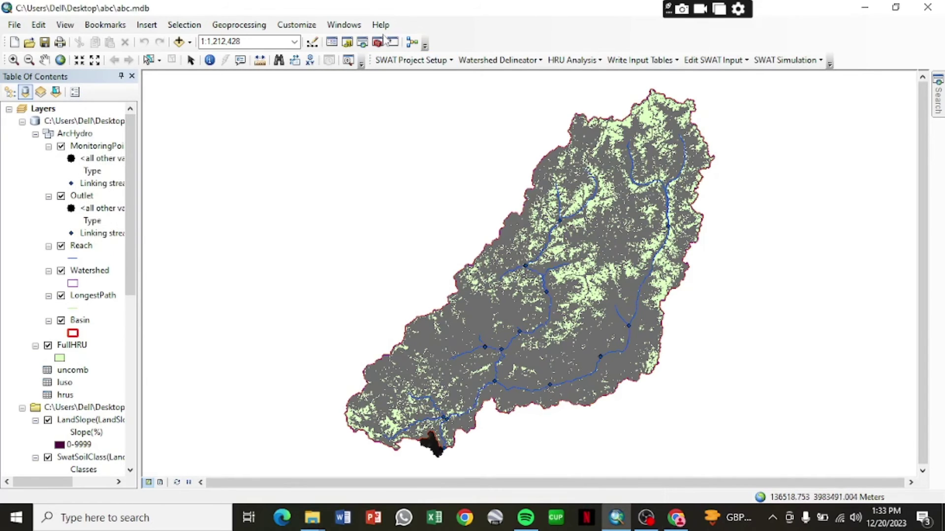
Try to write all SWAT database tables, using the weather database to calculate heat units to maturity.
{"action": "left_click", "coordinate": [650, 61]}
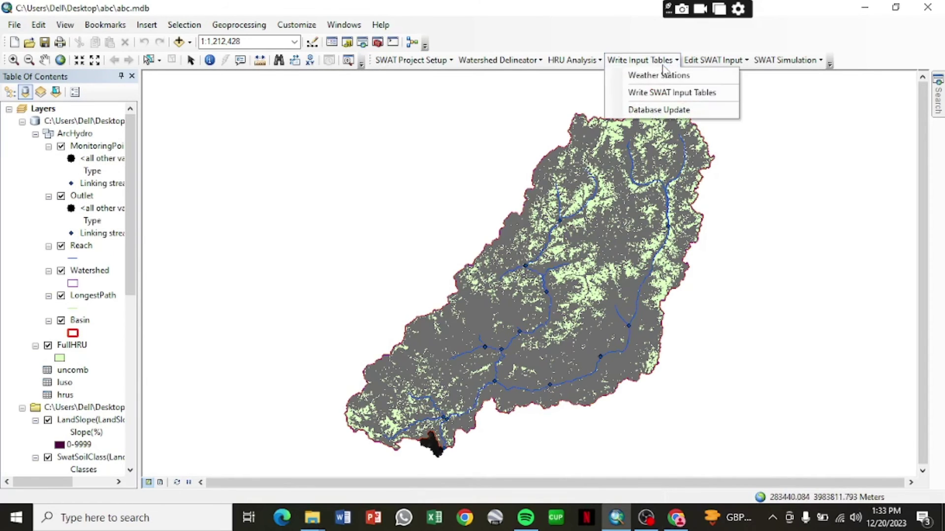
{"action": "left_click", "coordinate": [662, 100]}
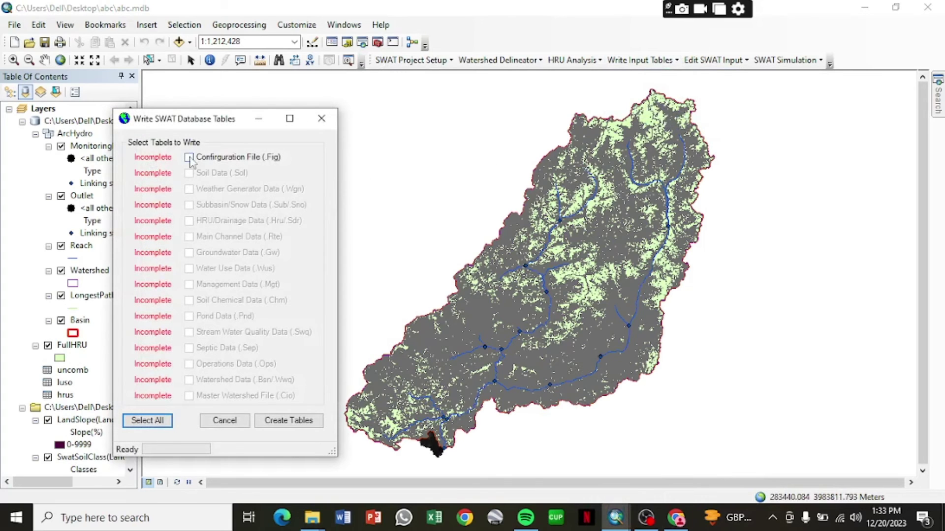
{"action": "left_click", "coordinate": [144, 420]}
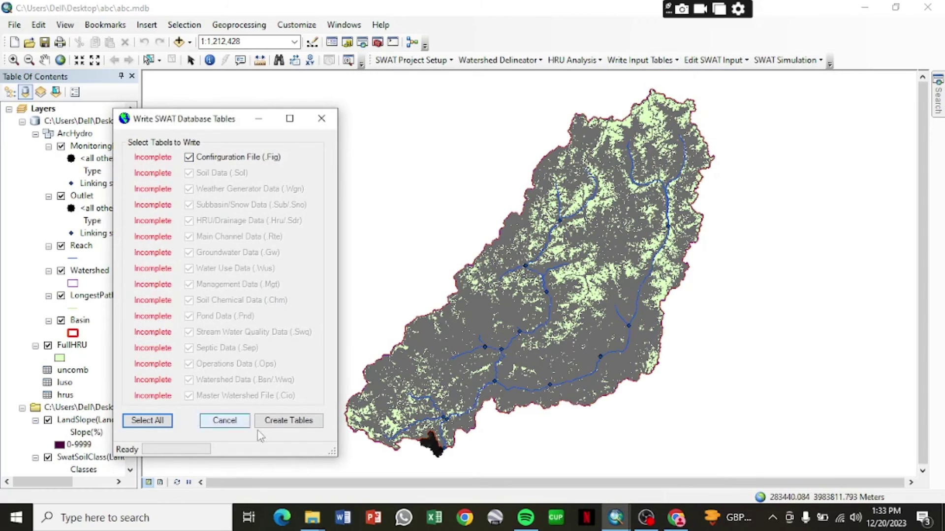
{"action": "left_click", "coordinate": [289, 422]}
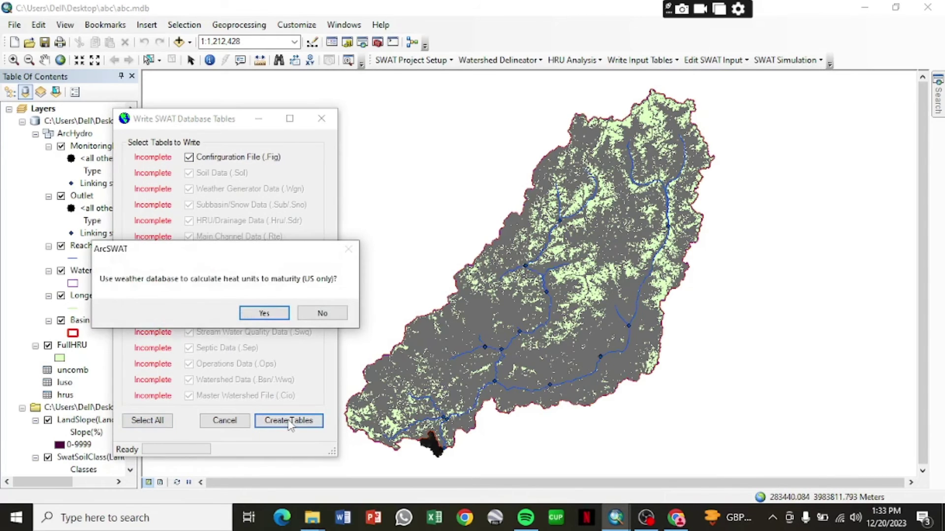
{"action": "left_click", "coordinate": [264, 314]}
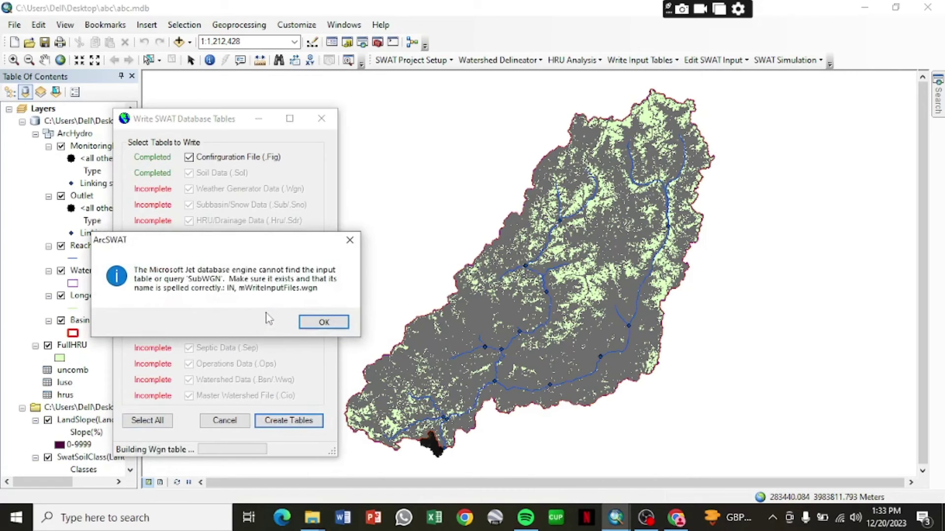
{"action": "left_click", "coordinate": [322, 323]}
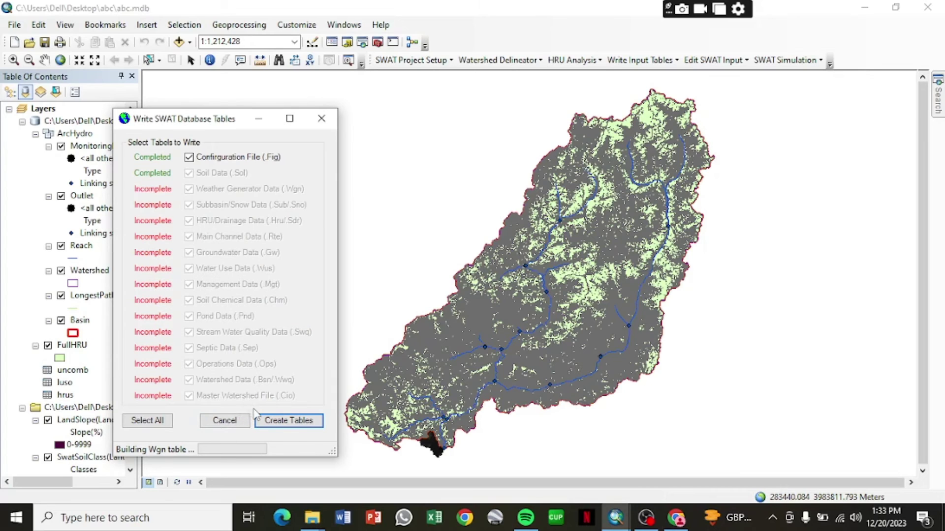
Retry creating all SWAT tables with weather-database heat units, rewriting the existing point source and reservoir information.
{"action": "left_click", "coordinate": [297, 422]}
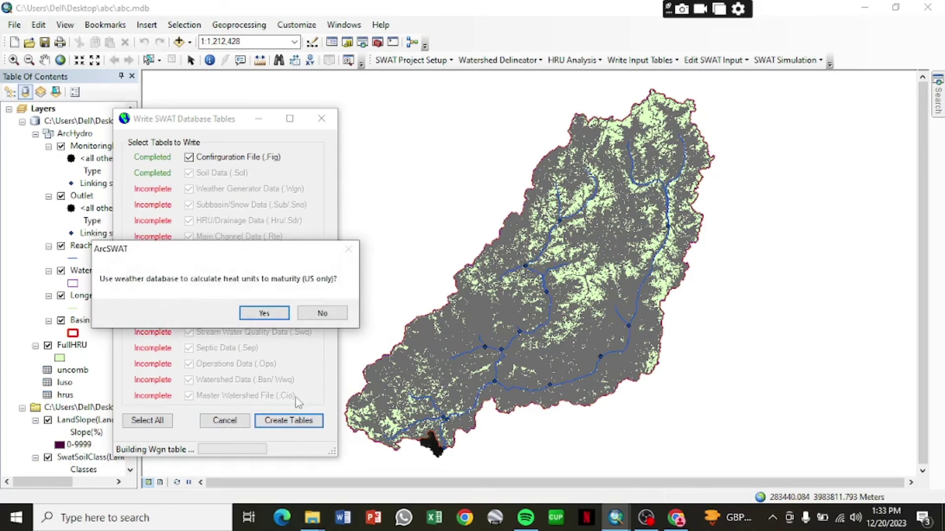
{"action": "left_click", "coordinate": [265, 314]}
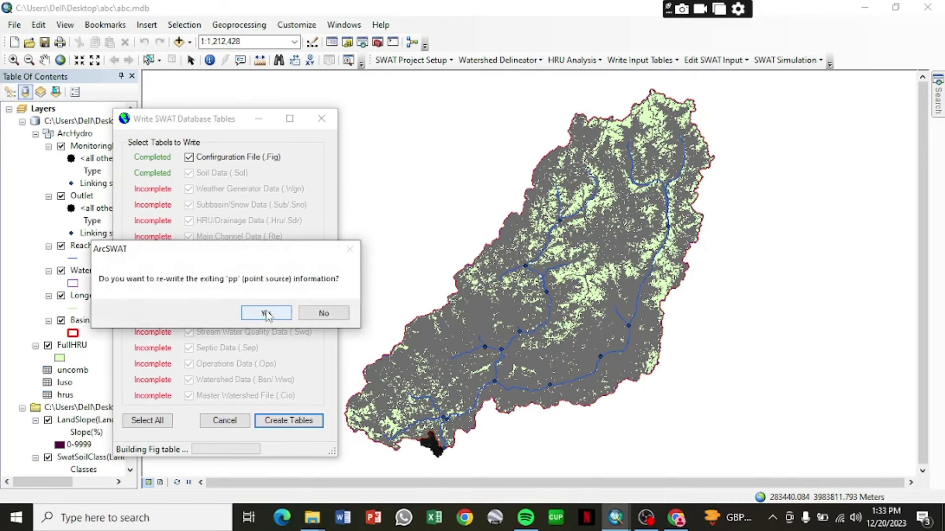
{"action": "left_click", "coordinate": [266, 314]}
{"action": "left_click", "coordinate": [266, 318]}
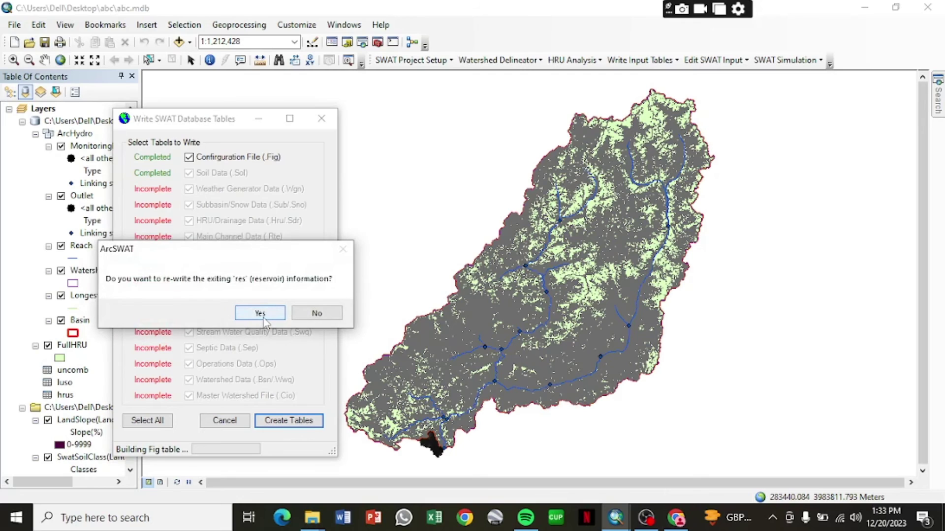
{"action": "left_click", "coordinate": [265, 317]}
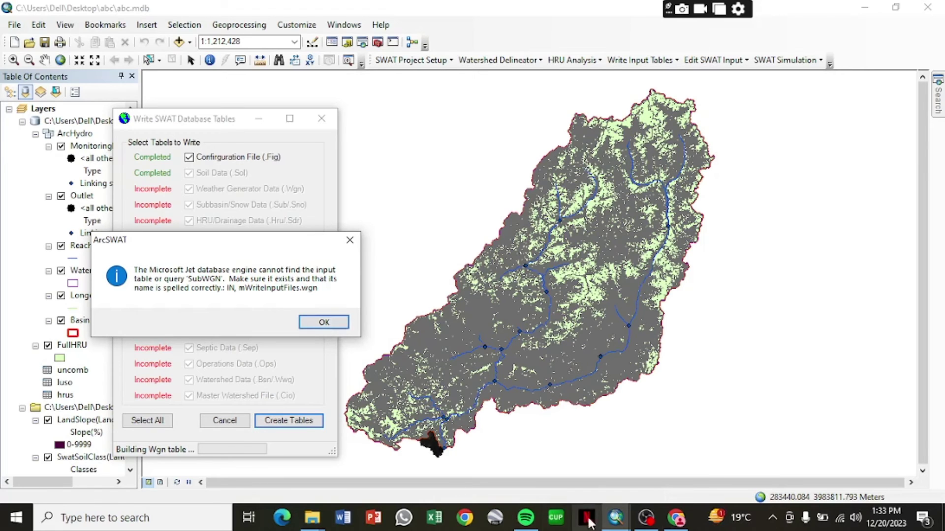
{"action": "left_click", "coordinate": [646, 517]}
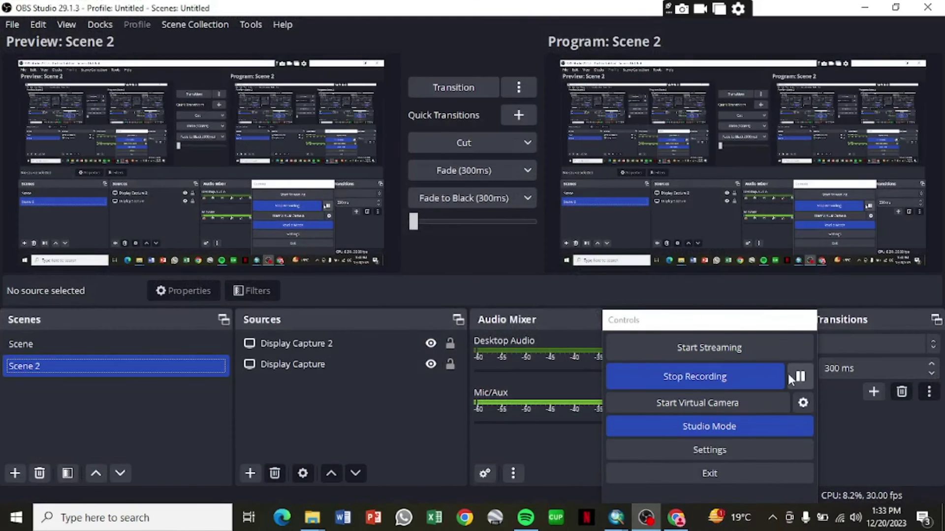
{"action": "left_click", "coordinate": [800, 376]}
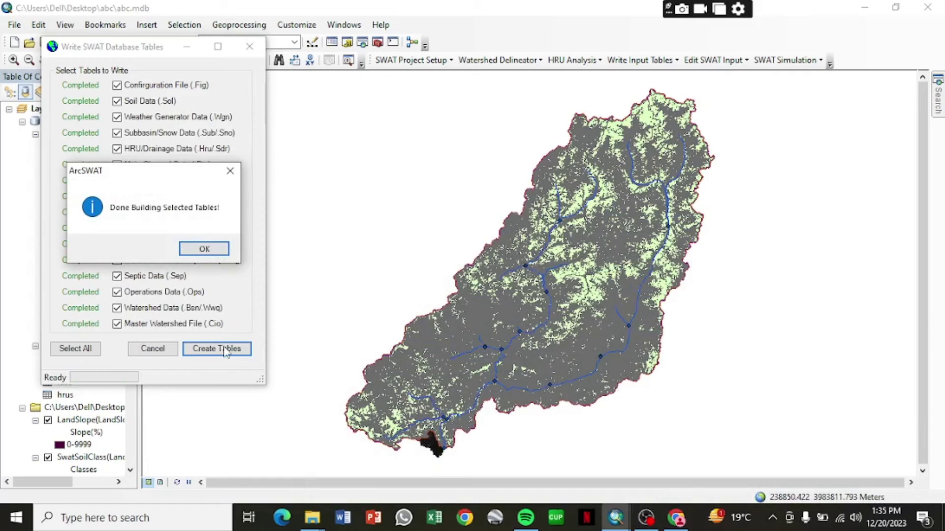
Acknowledge the table creation and close the Write SWAT Database Tables dialog.
{"action": "left_click", "coordinate": [211, 250]}
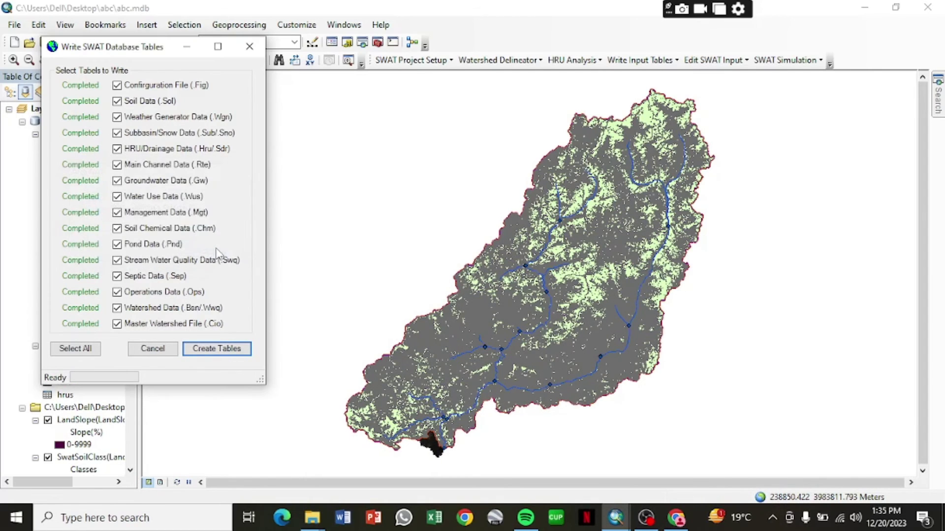
{"action": "left_click", "coordinate": [249, 46]}
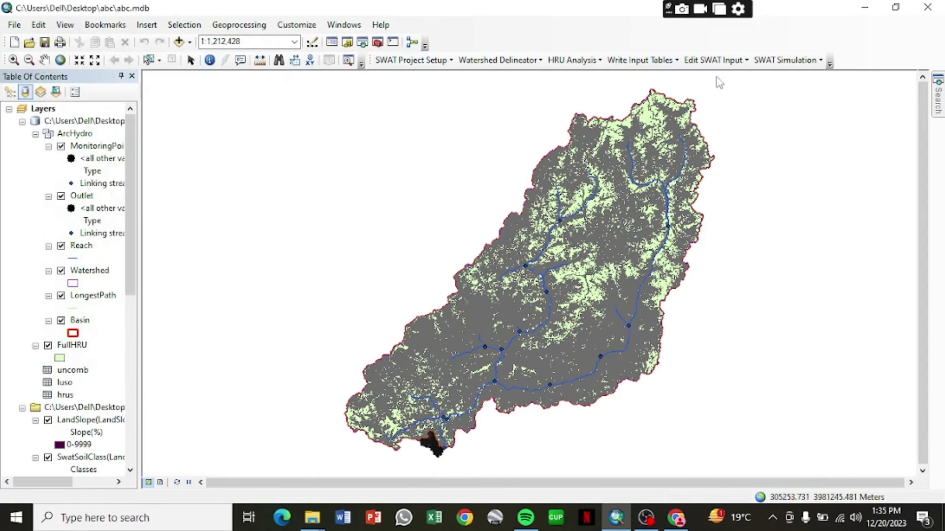
Look through the SWAT databases available for editing and close the list without choosing one.
{"action": "left_click", "coordinate": [639, 59]}
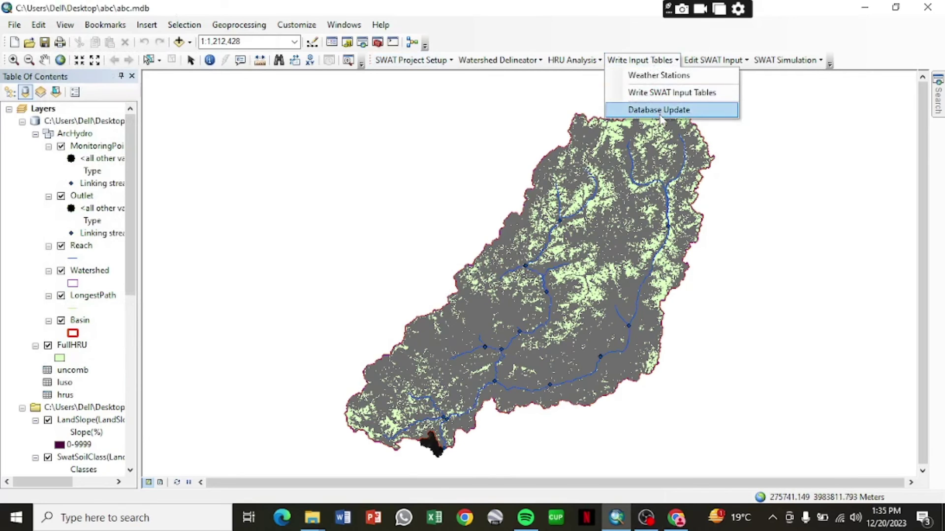
{"action": "mouse_move", "coordinate": [695, 61]}
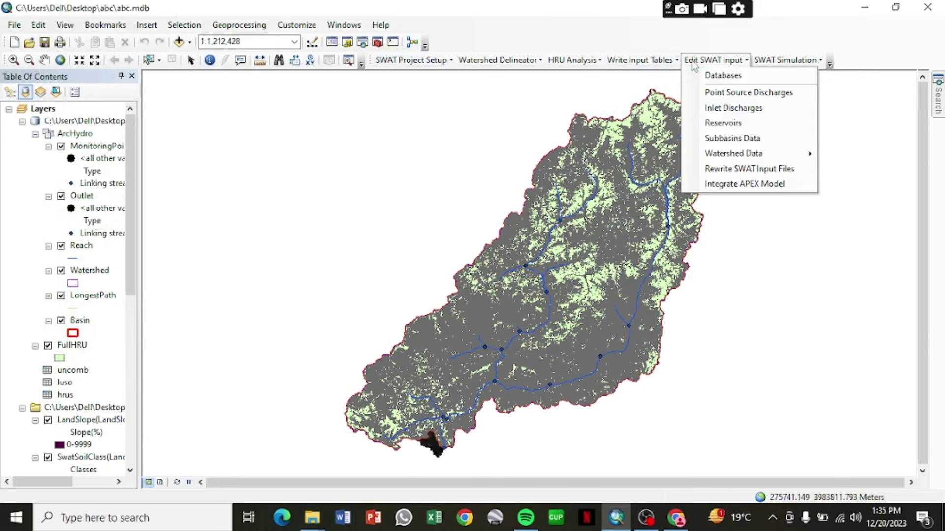
{"action": "left_click", "coordinate": [715, 80]}
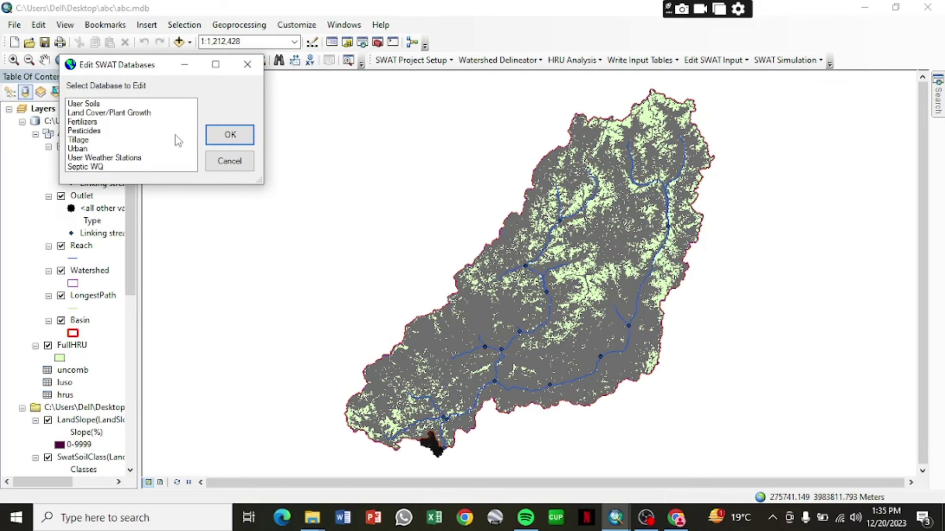
{"action": "left_click", "coordinate": [259, 69]}
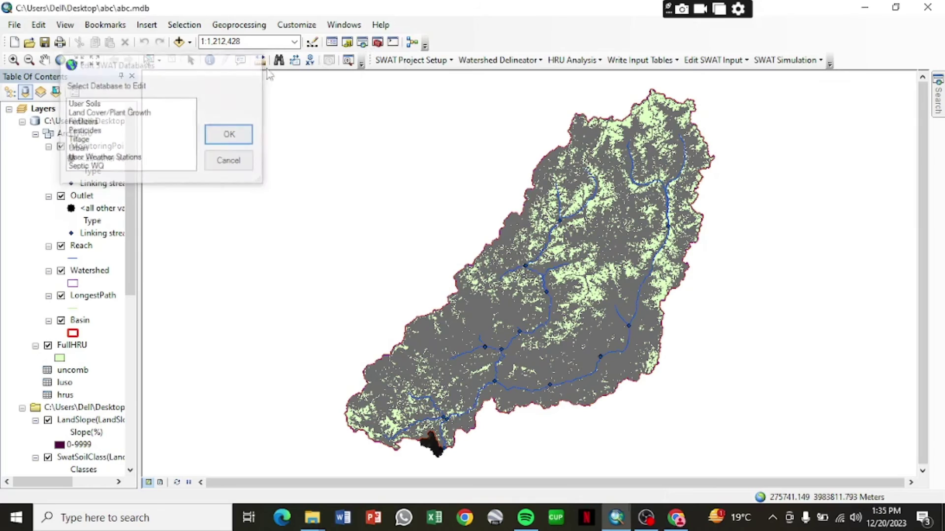
View the general watershed parameters (.BSN) and close them without editing.
{"action": "left_click", "coordinate": [713, 60]}
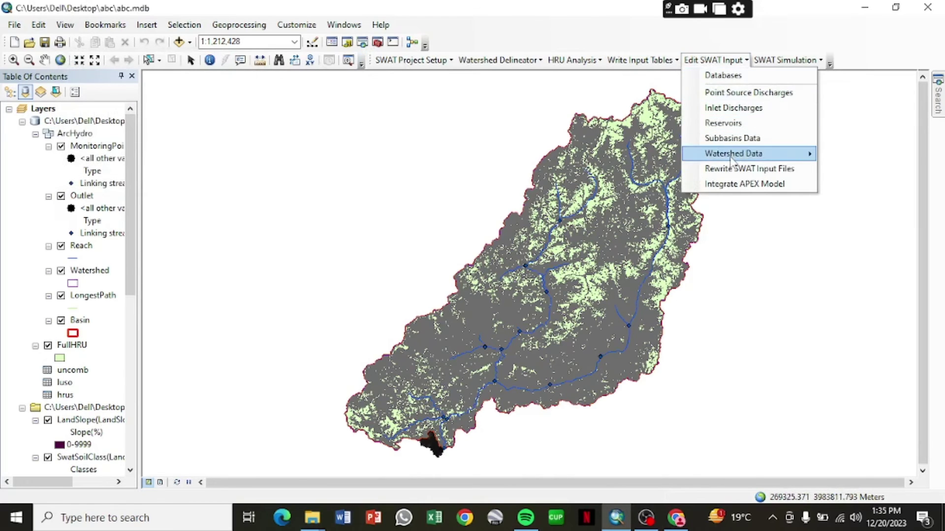
{"action": "mouse_move", "coordinate": [733, 162]}
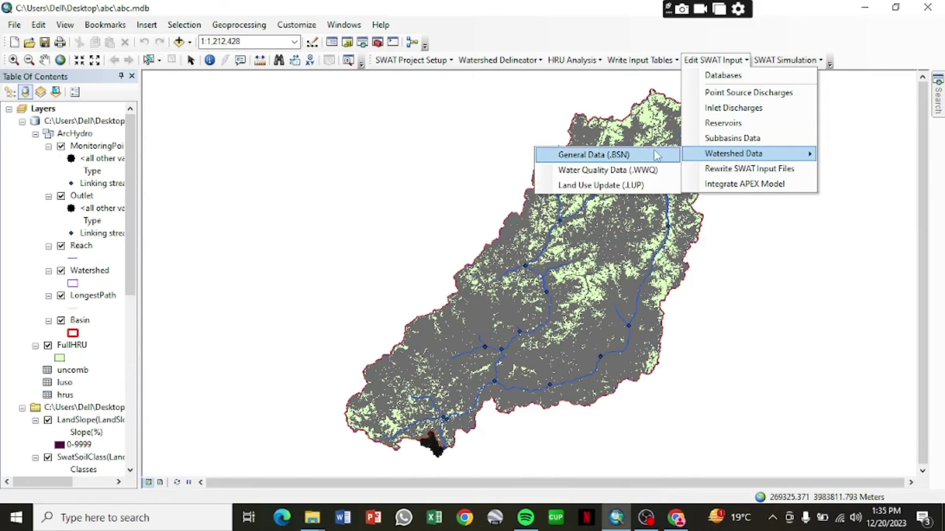
{"action": "left_click", "coordinate": [632, 159]}
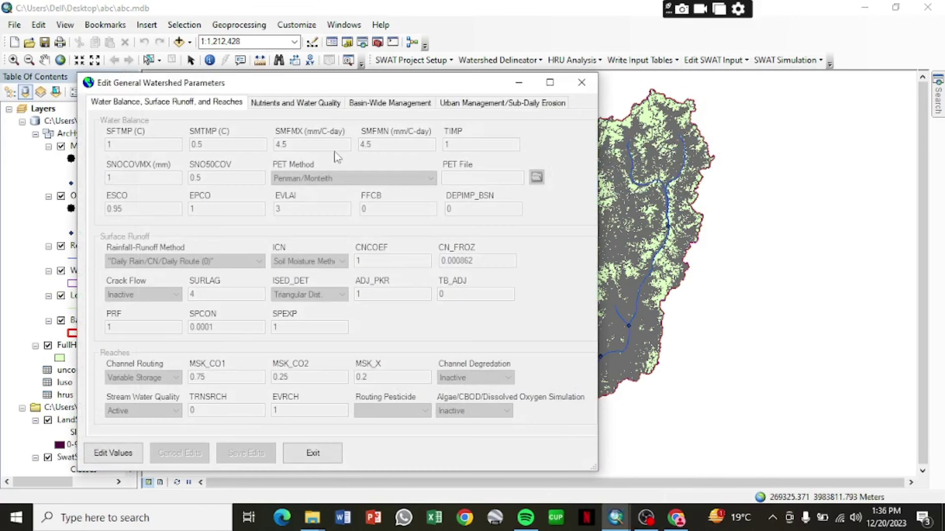
{"action": "left_click", "coordinate": [582, 82]}
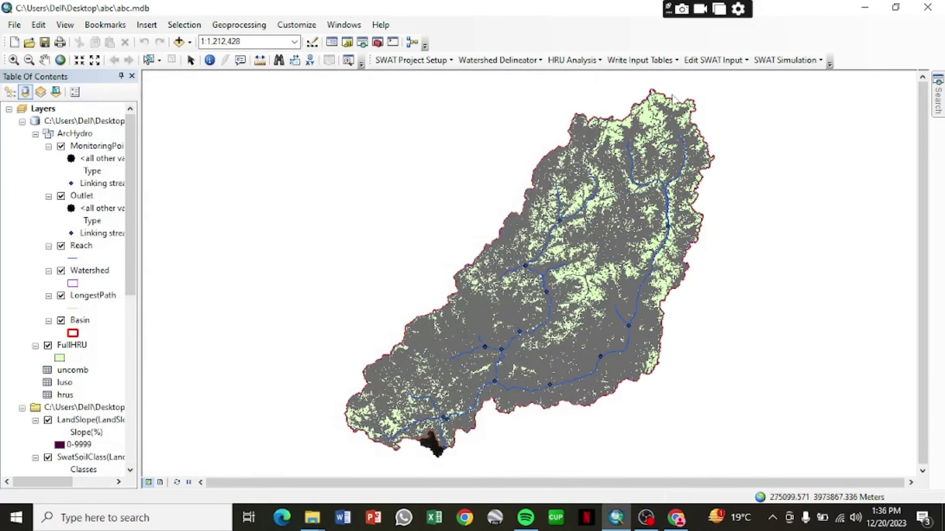
Check the watershed's point source discharges among the editable SWAT inputs.
{"action": "left_click", "coordinate": [722, 62]}
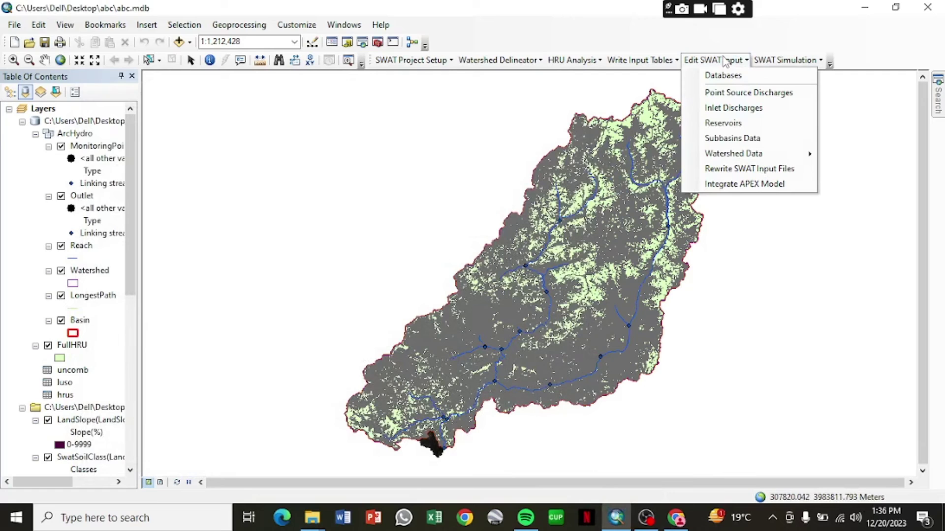
{"action": "left_click", "coordinate": [742, 94]}
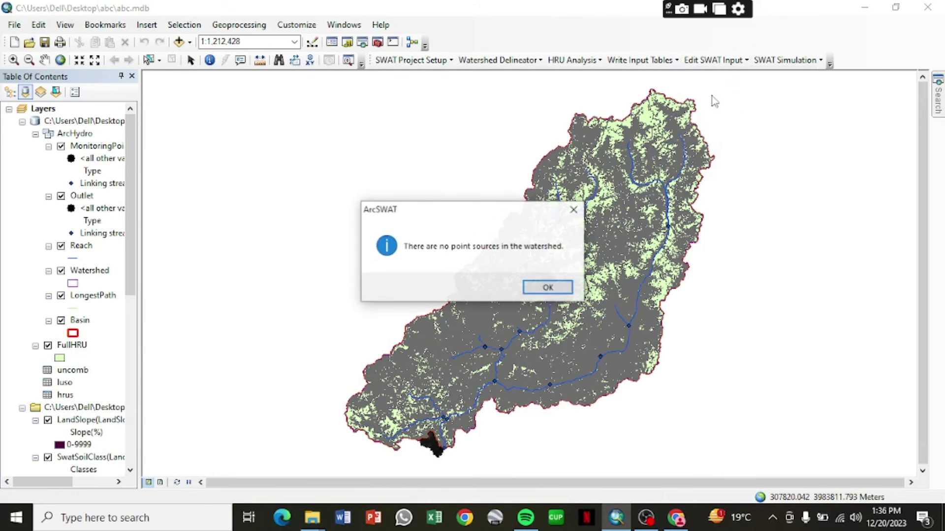
{"action": "left_click", "coordinate": [575, 210]}
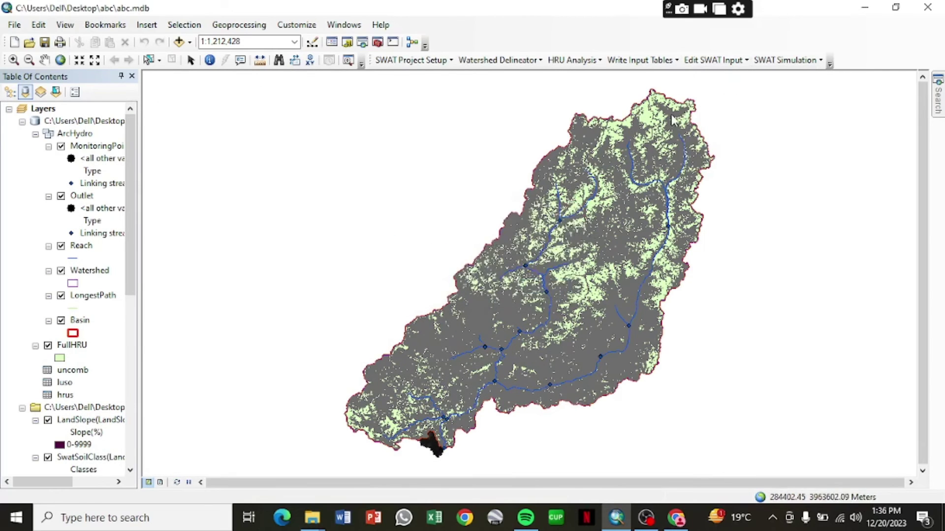
Set the PET method to Hargreaves in the general watershed parameters (.BSN) and save the edits.
{"action": "left_click", "coordinate": [713, 60]}
{"action": "mouse_move", "coordinate": [748, 157]}
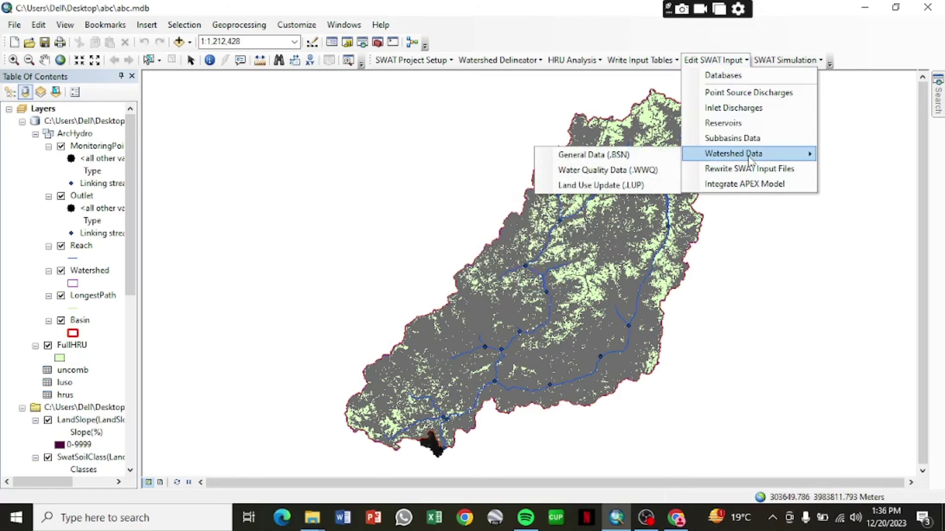
{"action": "left_click", "coordinate": [637, 156]}
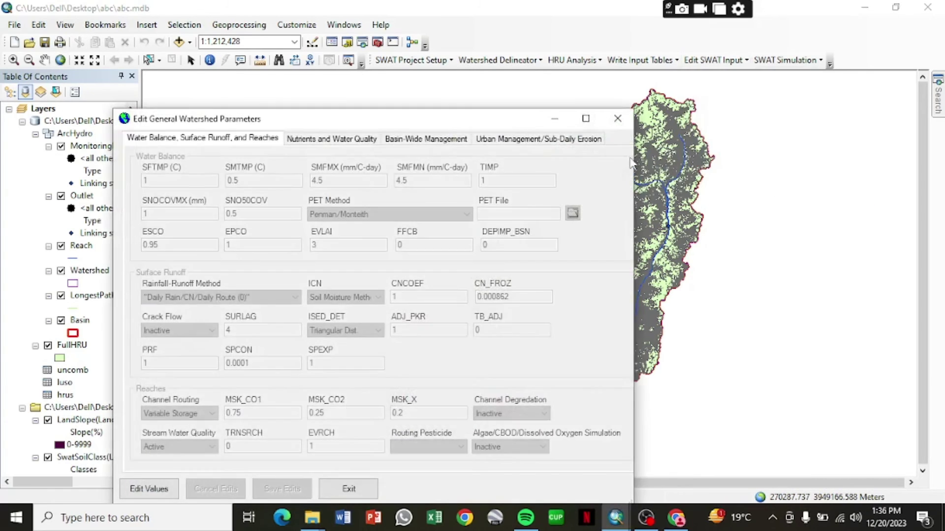
{"action": "left_click_drag", "start_coordinate": [460, 120], "coordinate": [478, 28]}
{"action": "left_click", "coordinate": [187, 392]}
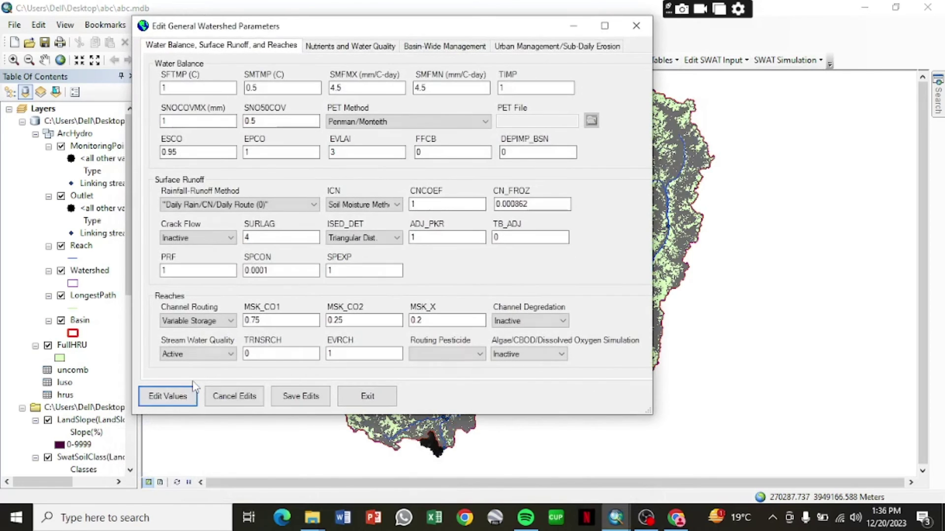
{"action": "left_click", "coordinate": [474, 125]}
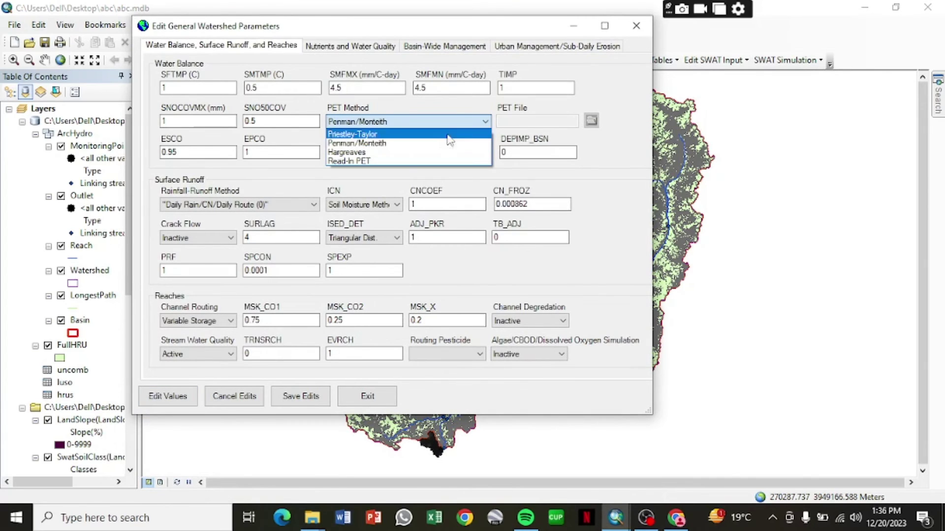
{"action": "left_click", "coordinate": [354, 155]}
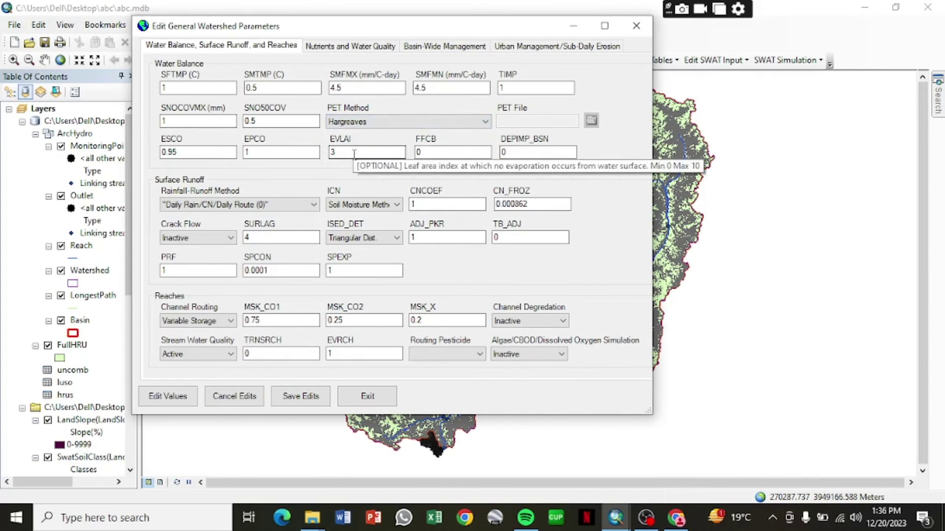
{"action": "left_click", "coordinate": [315, 401]}
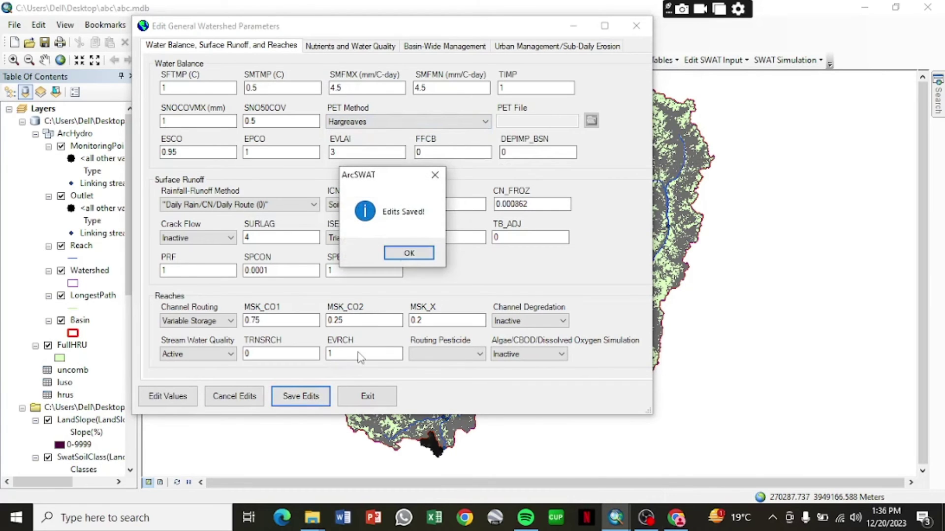
{"action": "left_click", "coordinate": [419, 253]}
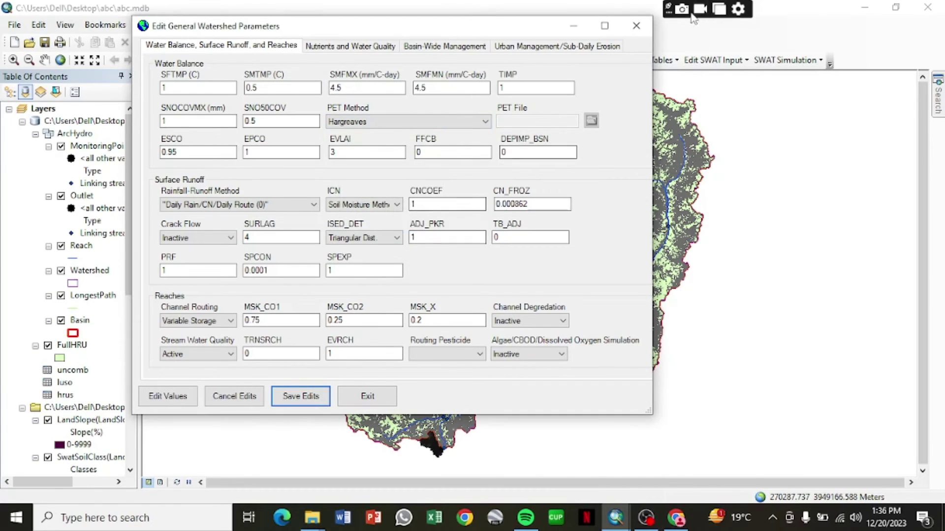
Set up the SWAT simulation with starting date 1/1/2000, daily printout and the 64-bit, release version of SWAT.exe.
{"action": "left_click", "coordinate": [636, 26]}
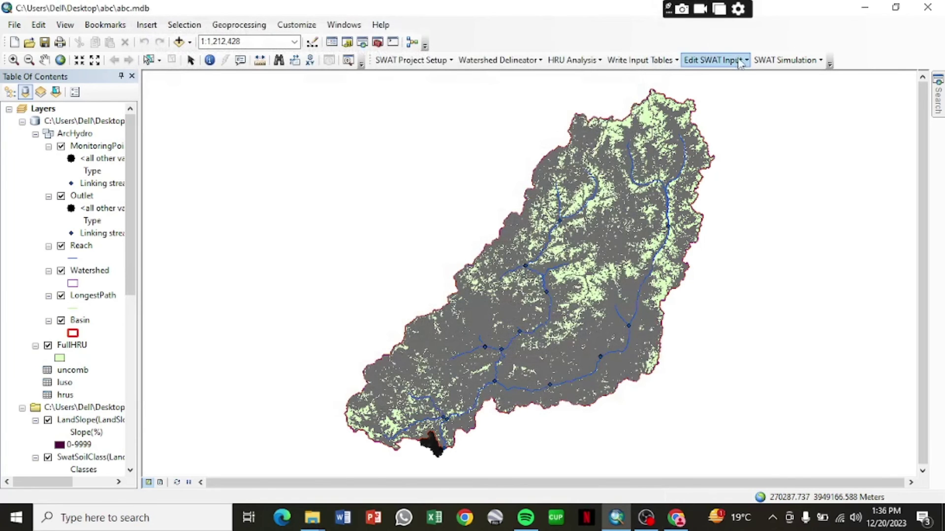
{"action": "left_click", "coordinate": [739, 61]}
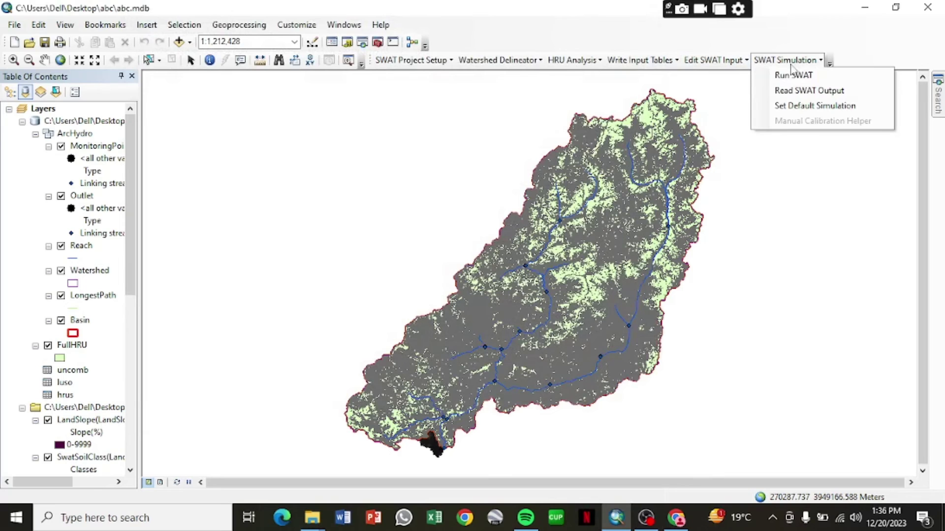
{"action": "left_click", "coordinate": [792, 76]}
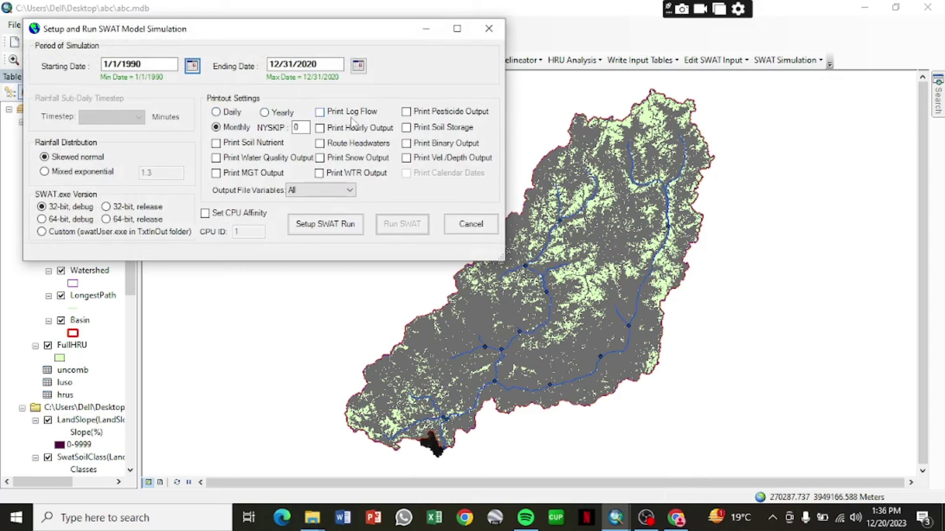
{"action": "left_click", "coordinate": [217, 114]}
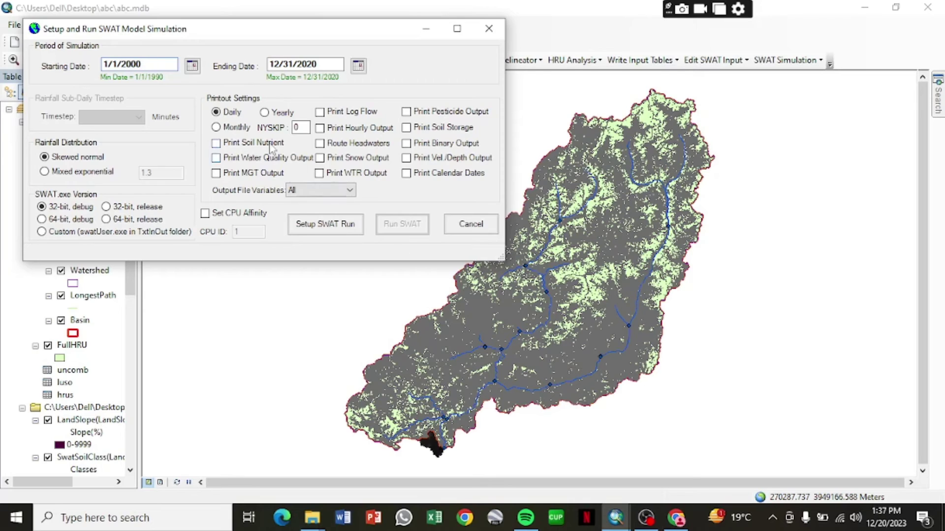
{"action": "left_click", "coordinate": [105, 219]}
{"action": "left_click", "coordinate": [295, 225]}
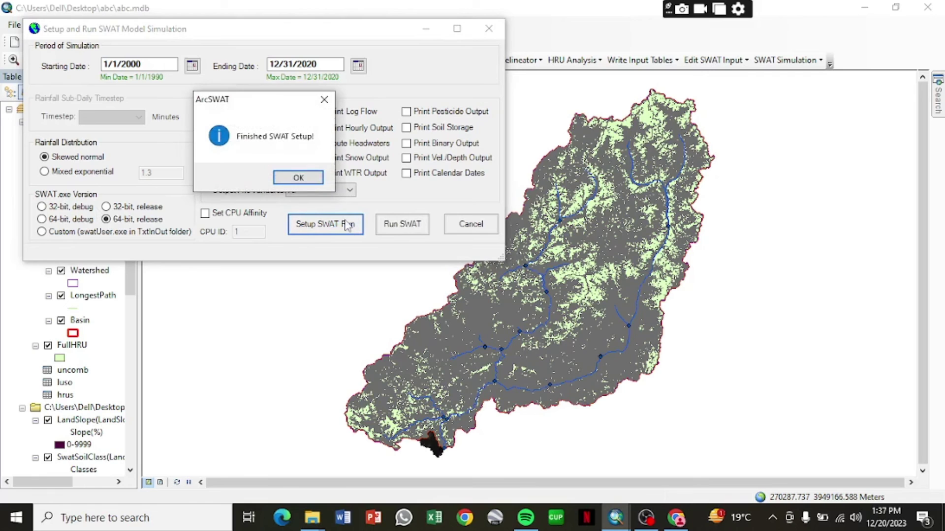
{"action": "left_click", "coordinate": [299, 177]}
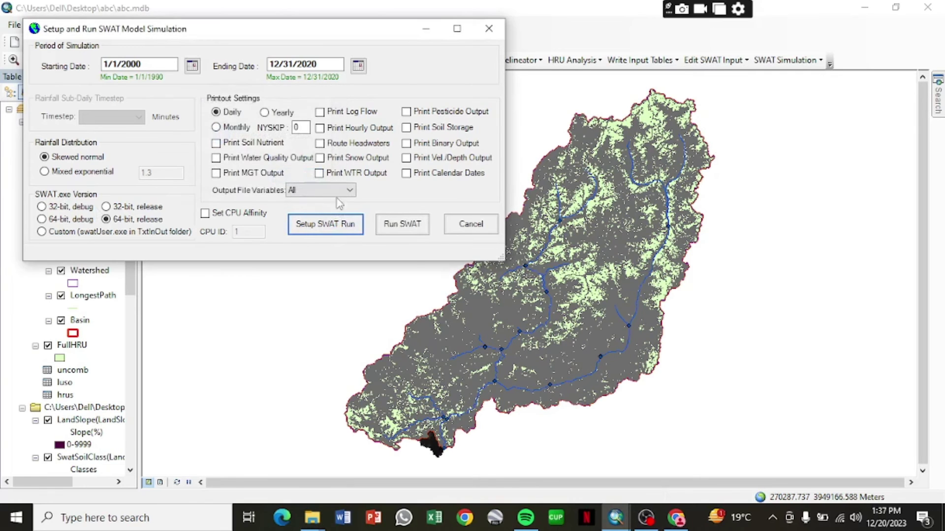
Run the configured SWAT simulation and close the simulation setup.
{"action": "left_click", "coordinate": [399, 227]}
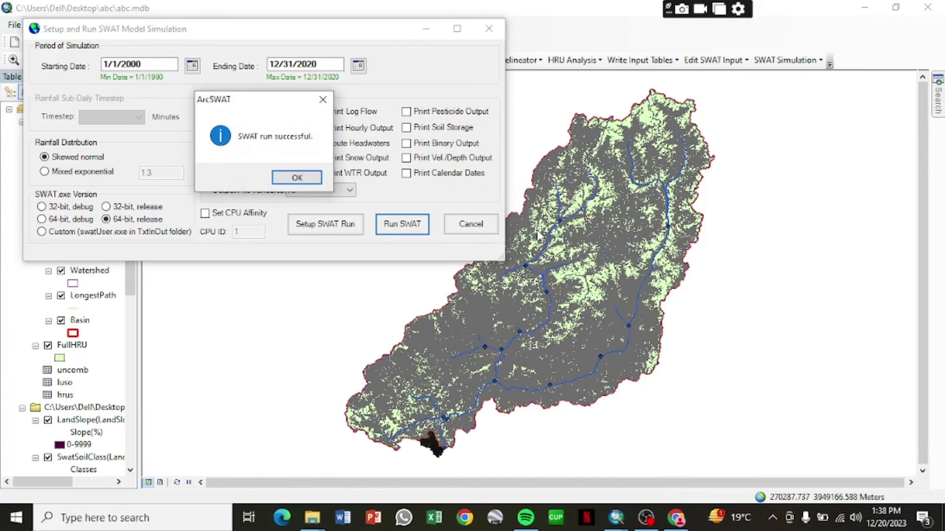
{"action": "left_click", "coordinate": [297, 178]}
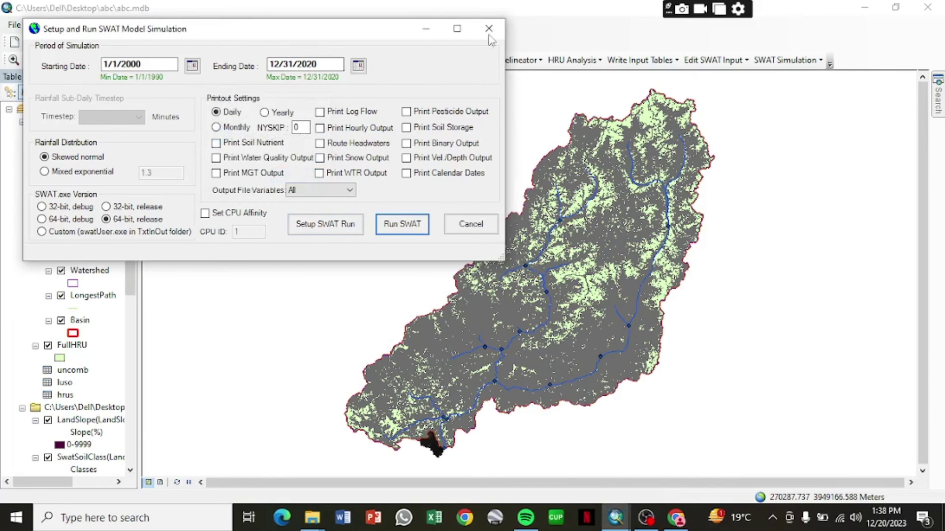
{"action": "left_click", "coordinate": [503, 29]}
Try to import output.rch, output.sub, output.hru, output.dep, output.snw, output.sed and output.rsv into the SWAT output database.
{"action": "left_click", "coordinate": [782, 59]}
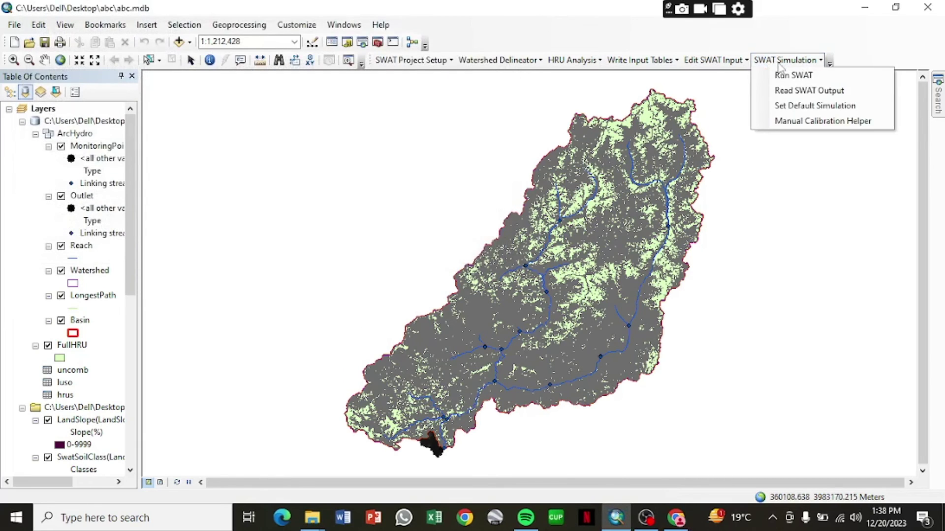
{"action": "left_click", "coordinate": [793, 91]}
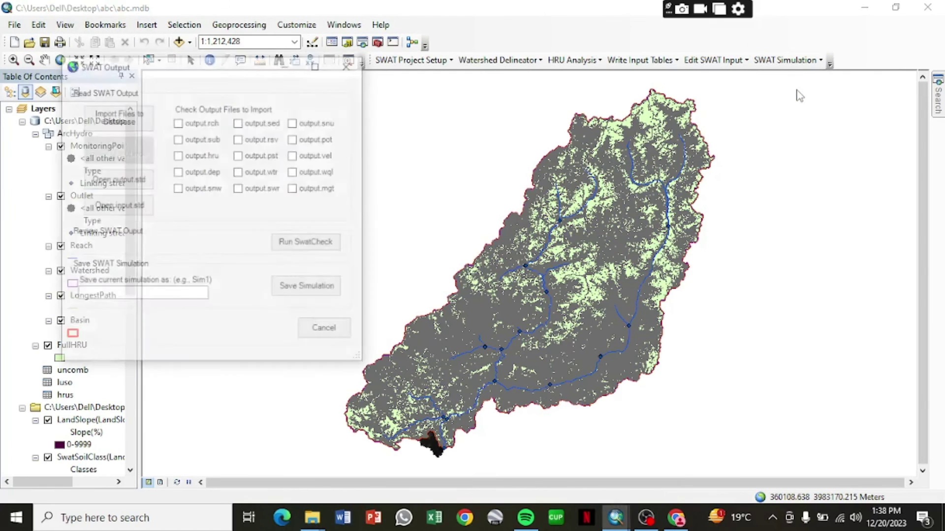
{"action": "left_click", "coordinate": [178, 122]}
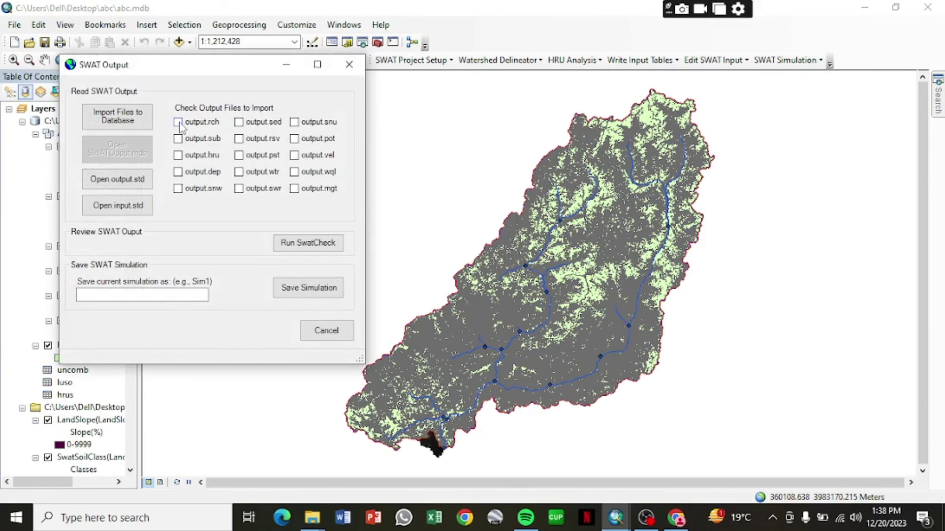
{"action": "left_click", "coordinate": [178, 140]}
{"action": "left_click", "coordinate": [179, 156]}
{"action": "left_click", "coordinate": [178, 173]}
{"action": "left_click", "coordinate": [178, 189]}
{"action": "left_click", "coordinate": [239, 122]}
{"action": "left_click", "coordinate": [239, 139]}
{"action": "left_click", "coordinate": [129, 113]}
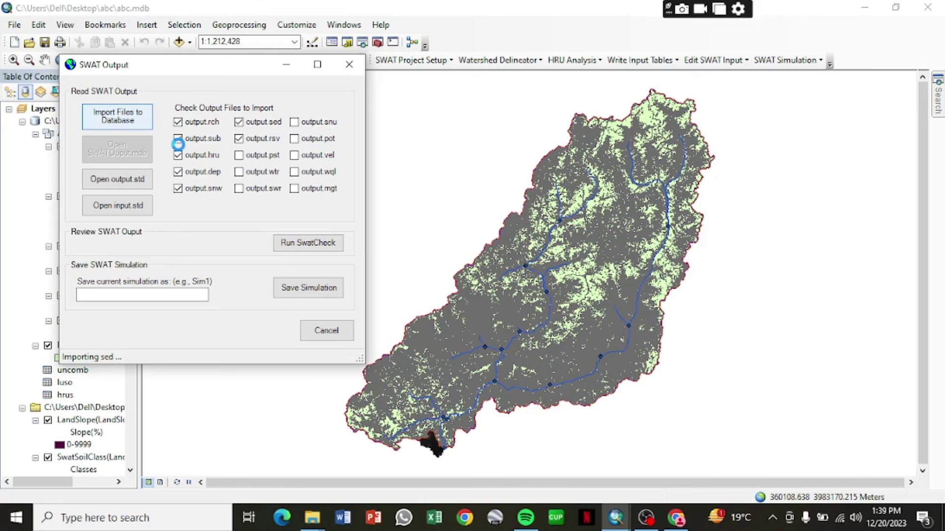
{"action": "left_click", "coordinate": [645, 518]}
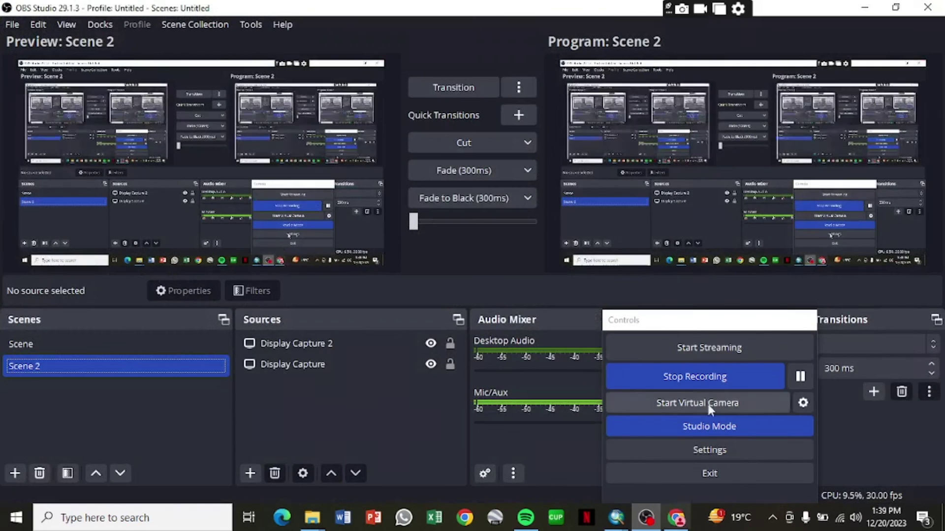
{"action": "left_click", "coordinate": [869, 8]}
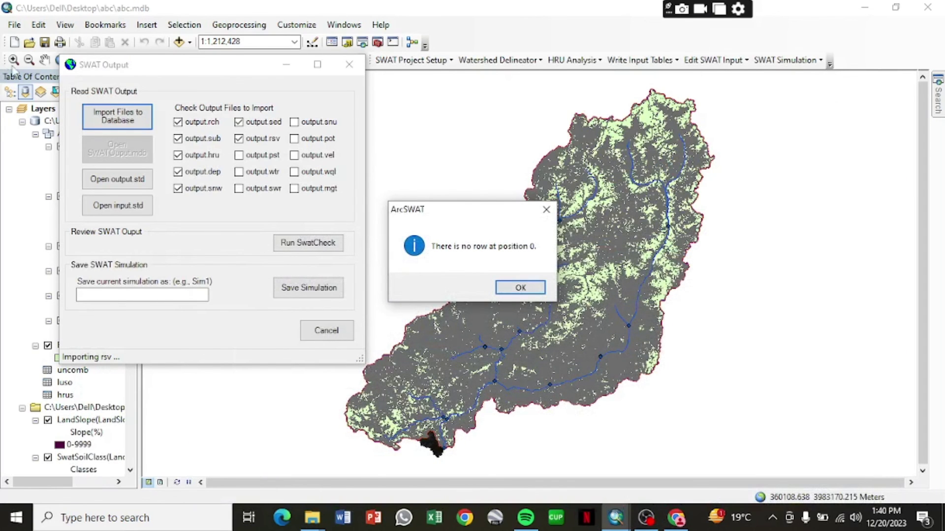
{"action": "left_click", "coordinate": [521, 288]}
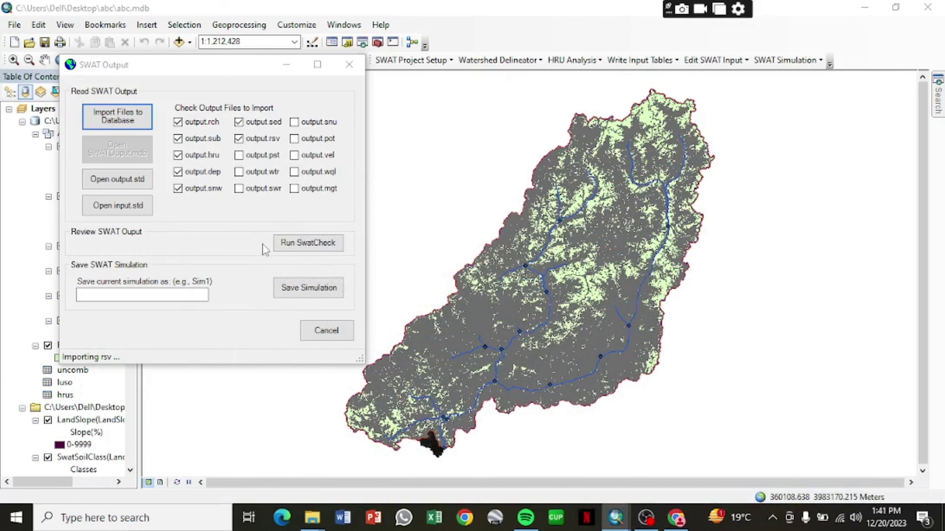
Examine the watershed's annual summary tables in output.std and close the file.
{"action": "left_click", "coordinate": [132, 183]}
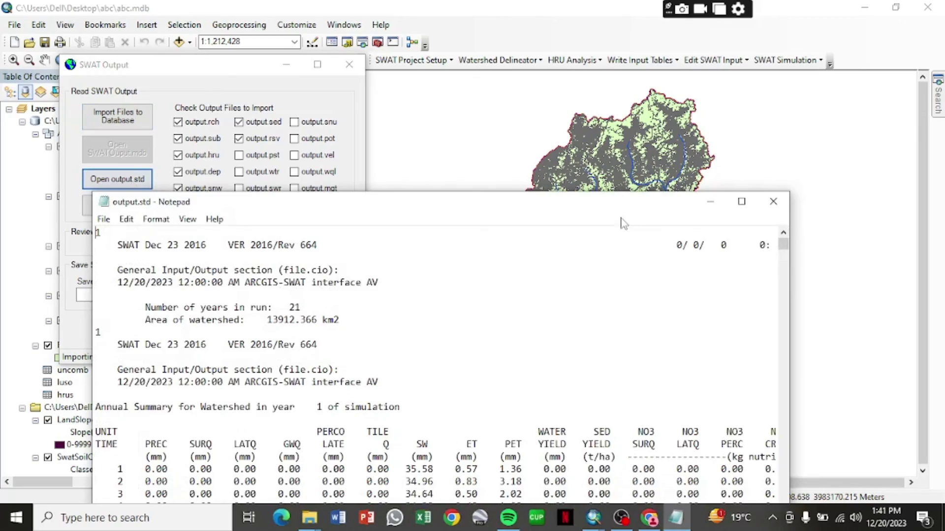
{"action": "left_click_drag", "start_coordinate": [621, 219], "coordinate": [648, 59]}
{"action": "scroll", "coordinate": [492, 296], "scroll_direction": "down", "scroll_amount": 9}
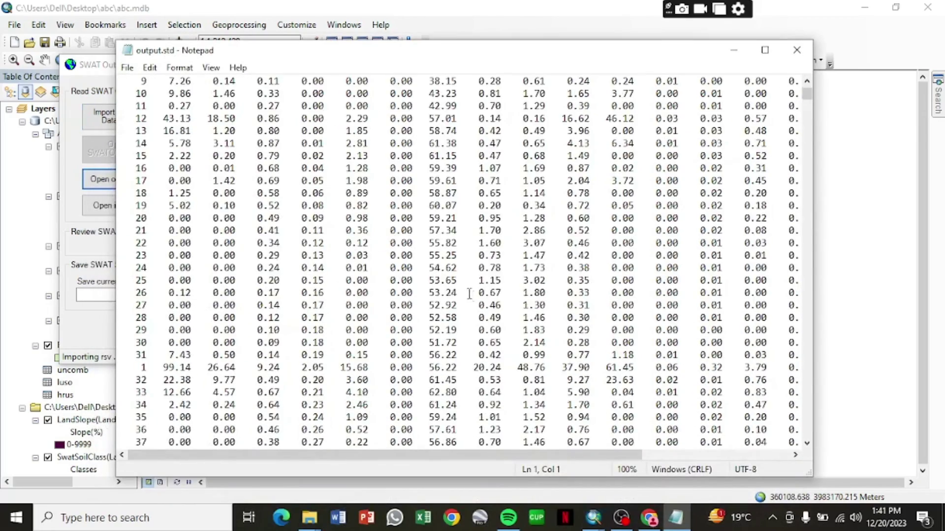
{"action": "scroll", "coordinate": [492, 298], "scroll_direction": "up", "scroll_amount": 4}
{"action": "scroll", "coordinate": [492, 298], "scroll_direction": "up", "scroll_amount": 4}
{"action": "left_click_drag", "start_coordinate": [478, 456], "coordinate": [492, 456]}
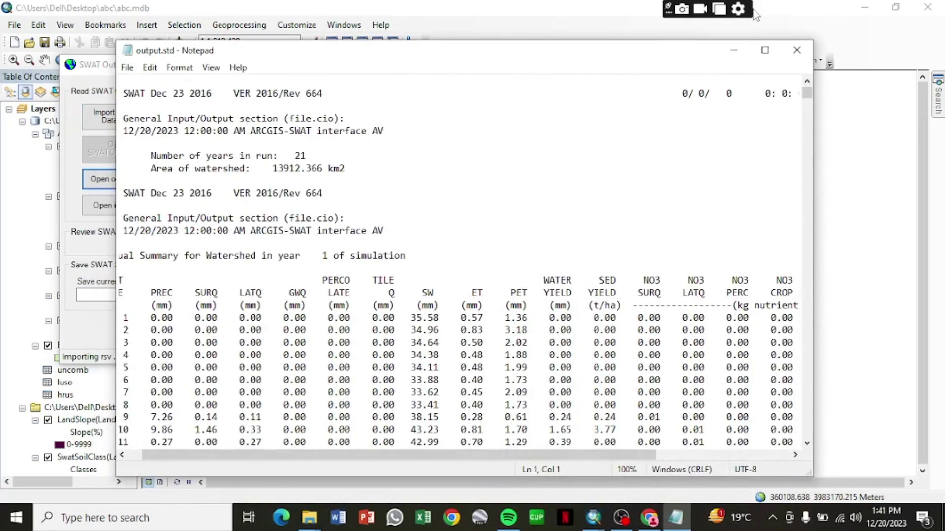
{"action": "left_click", "coordinate": [764, 50]}
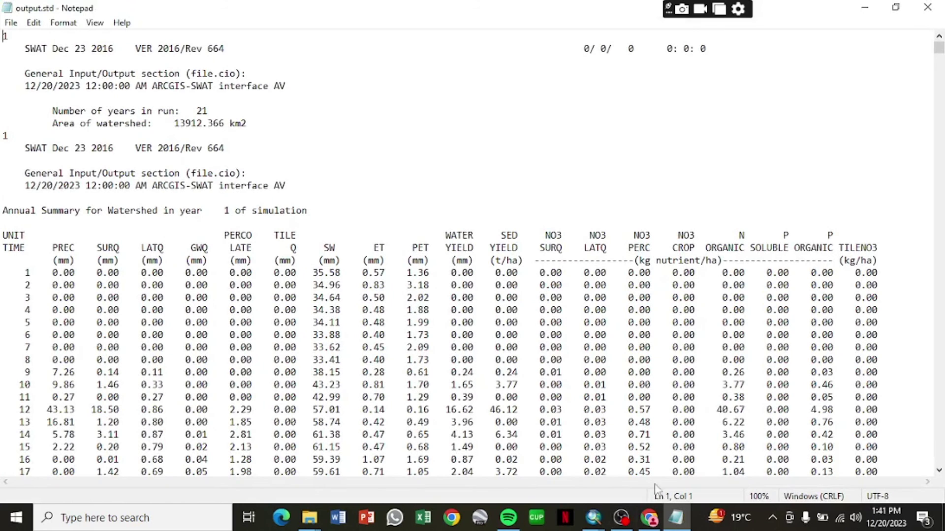
{"action": "scroll", "coordinate": [99, 342], "scroll_direction": "down", "scroll_amount": 3}
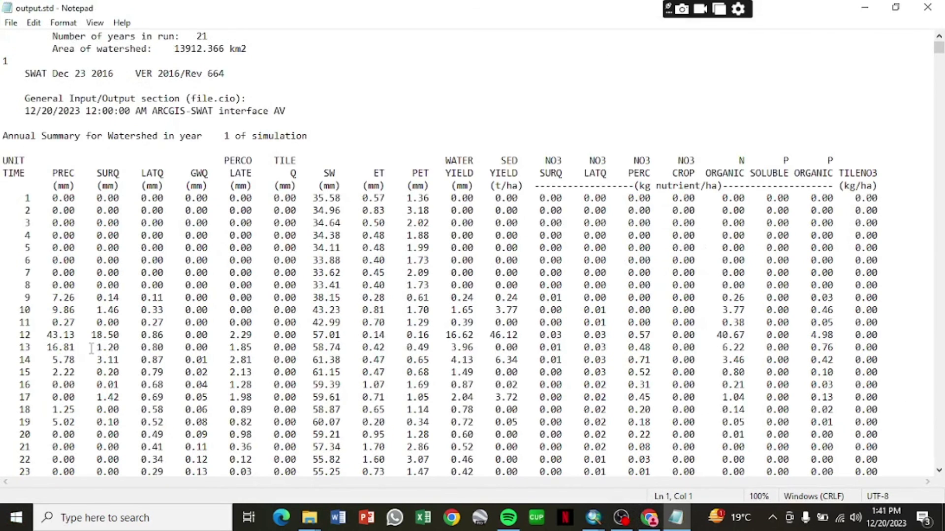
{"action": "scroll", "coordinate": [99, 343], "scroll_direction": "down", "scroll_amount": 3}
{"action": "scroll", "coordinate": [111, 318], "scroll_direction": "up", "scroll_amount": 2}
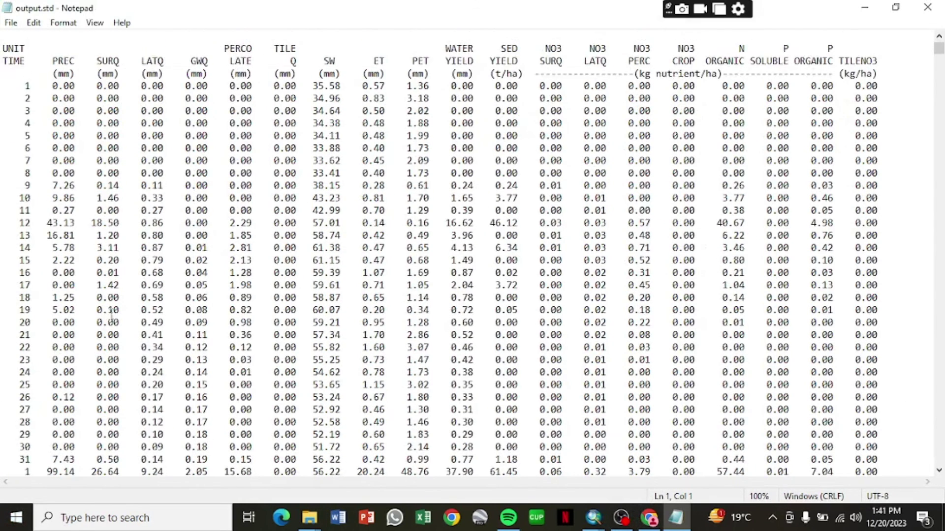
{"action": "scroll", "coordinate": [112, 317], "scroll_direction": "down", "scroll_amount": 14}
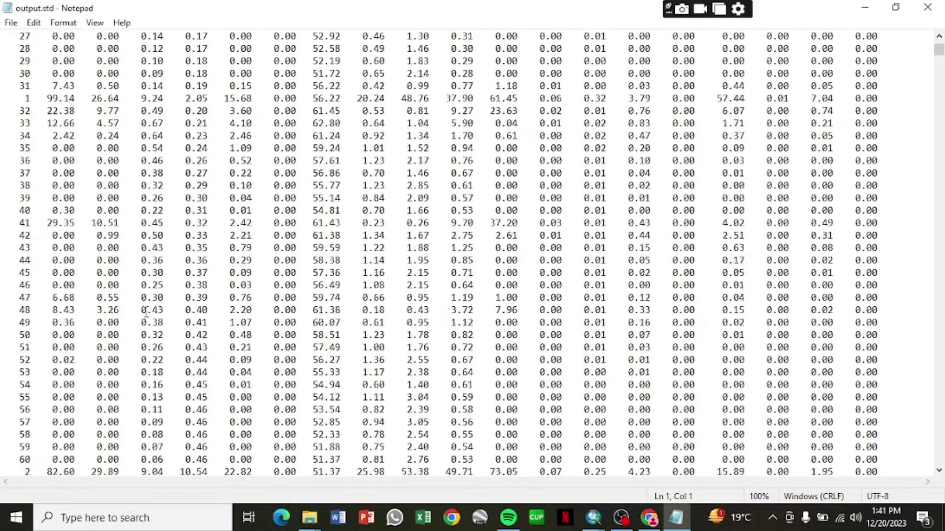
{"action": "scroll", "coordinate": [314, 284], "scroll_direction": "down", "scroll_amount": 12}
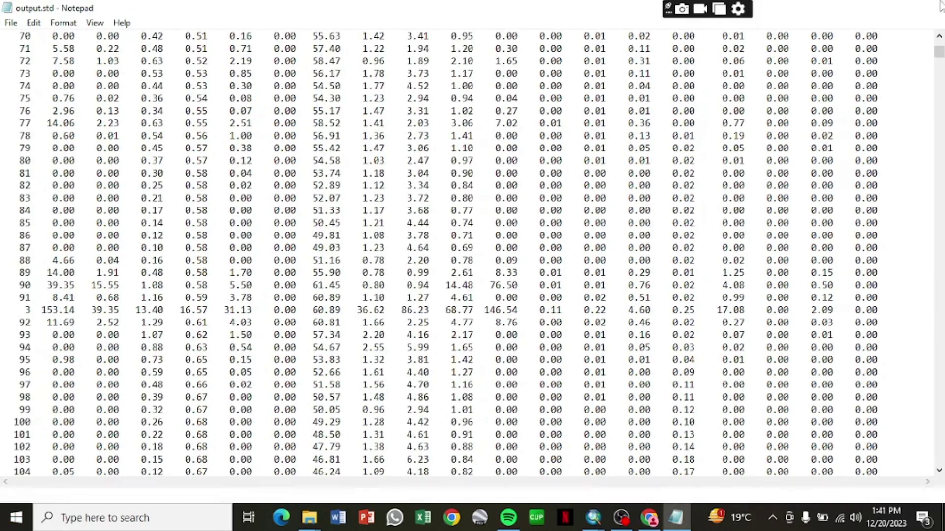
{"action": "left_click", "coordinate": [927, 7]}
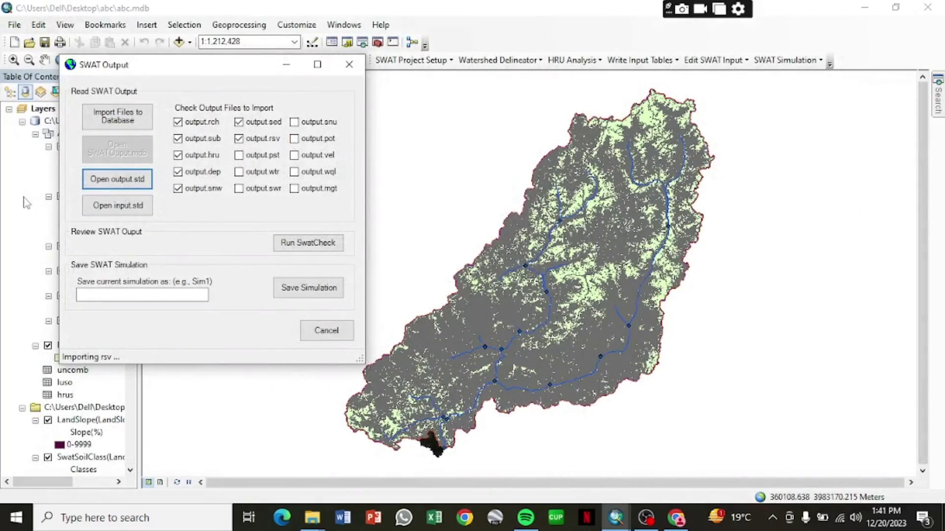
Run SwatCheck on the simulation and examine the model output in the Default scenario's TxtInOut folder.
{"action": "left_click", "coordinate": [304, 246]}
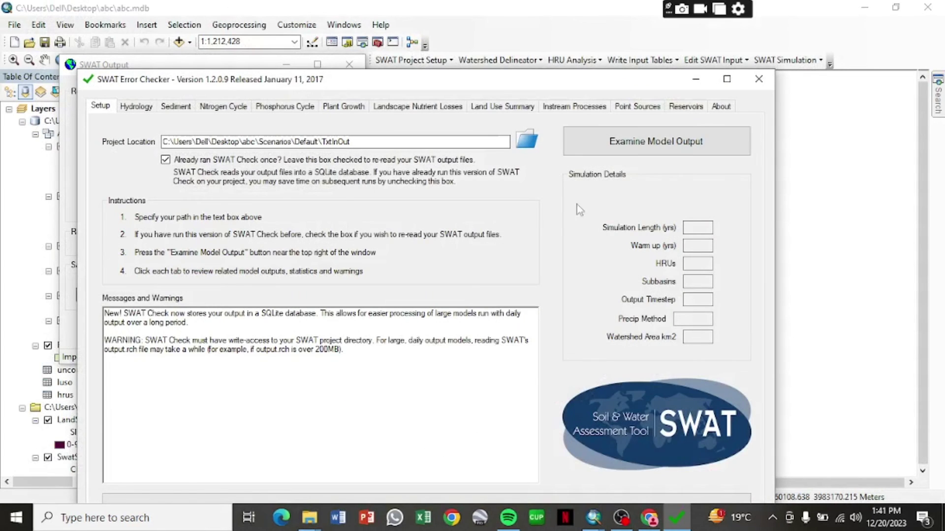
{"action": "left_click_drag", "start_coordinate": [665, 83], "coordinate": [709, 53]}
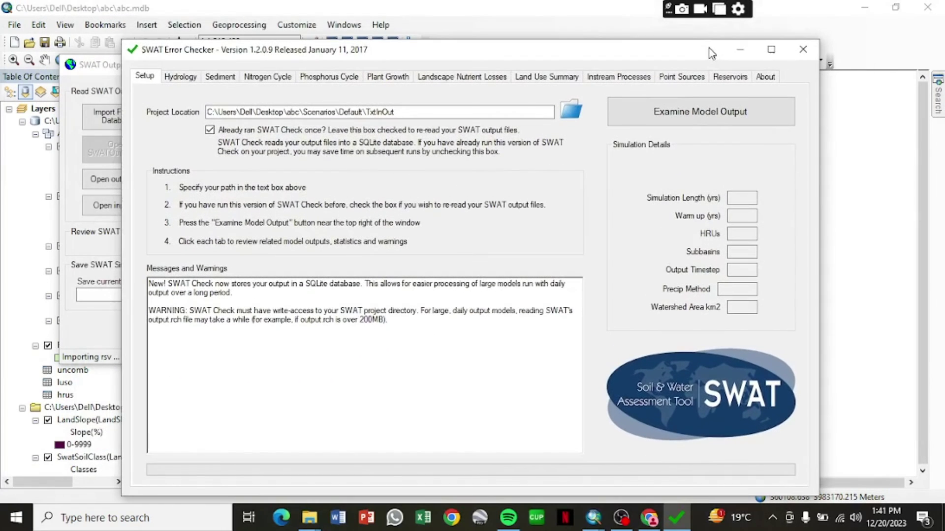
{"action": "left_click", "coordinate": [698, 114]}
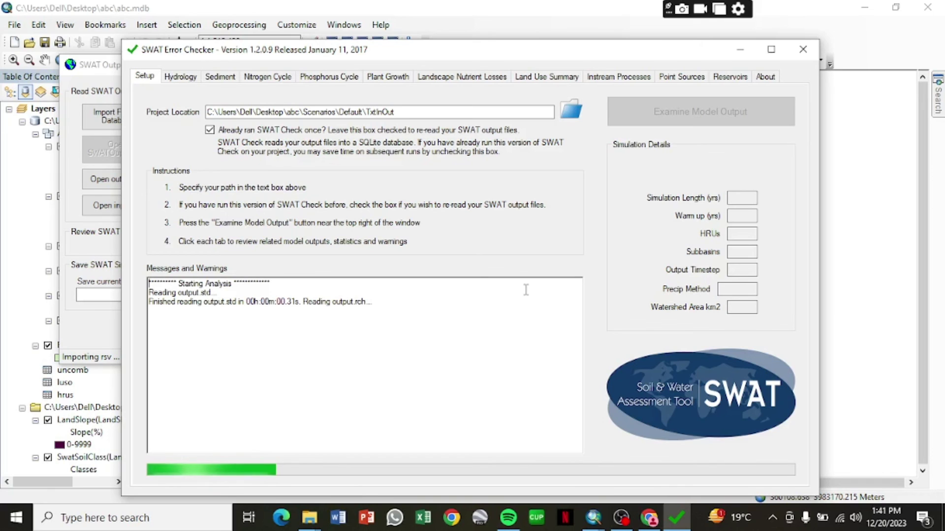
{"action": "left_click", "coordinate": [181, 78]}
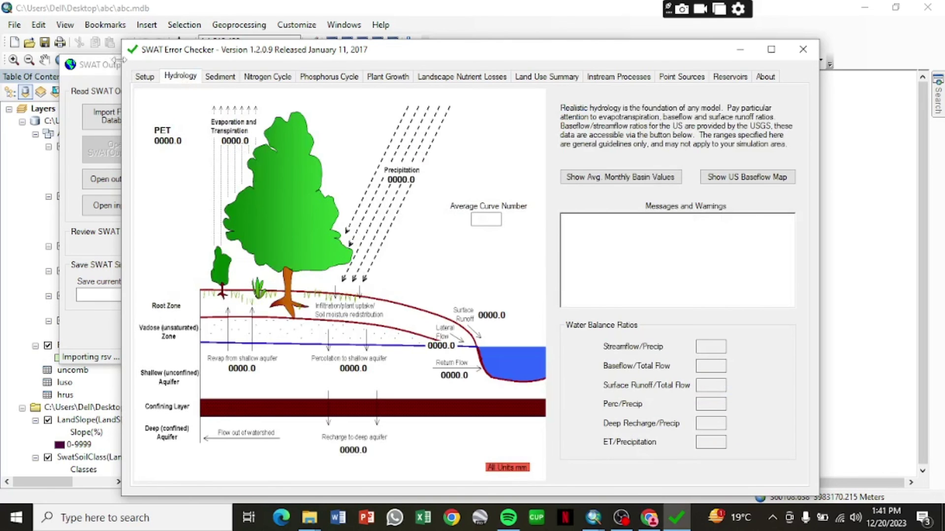
{"action": "left_click", "coordinate": [141, 78]}
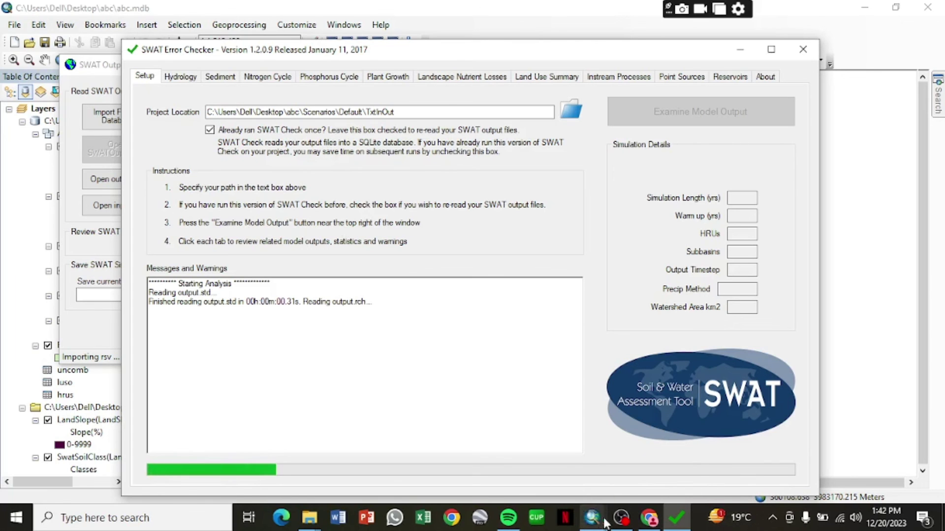
{"action": "left_click", "coordinate": [621, 518]}
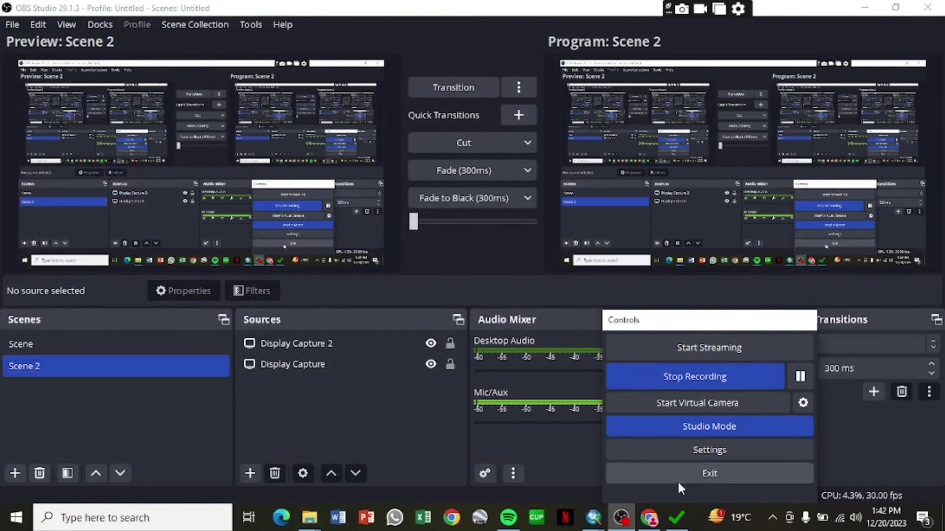
{"action": "left_click", "coordinate": [622, 517]}
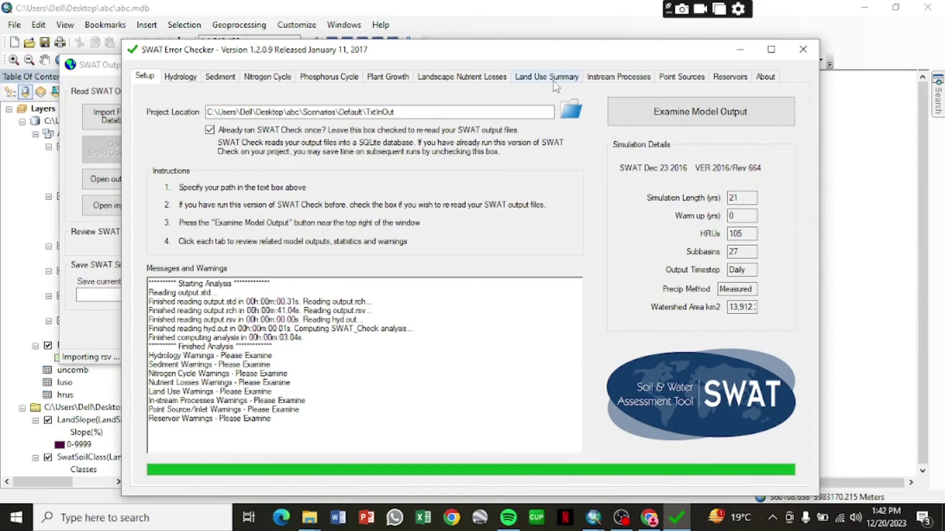
Review the hydrology, sediment, nitrogen cycle and phosphorus cycle results in SWAT Error Checker.
{"action": "left_click", "coordinate": [183, 75]}
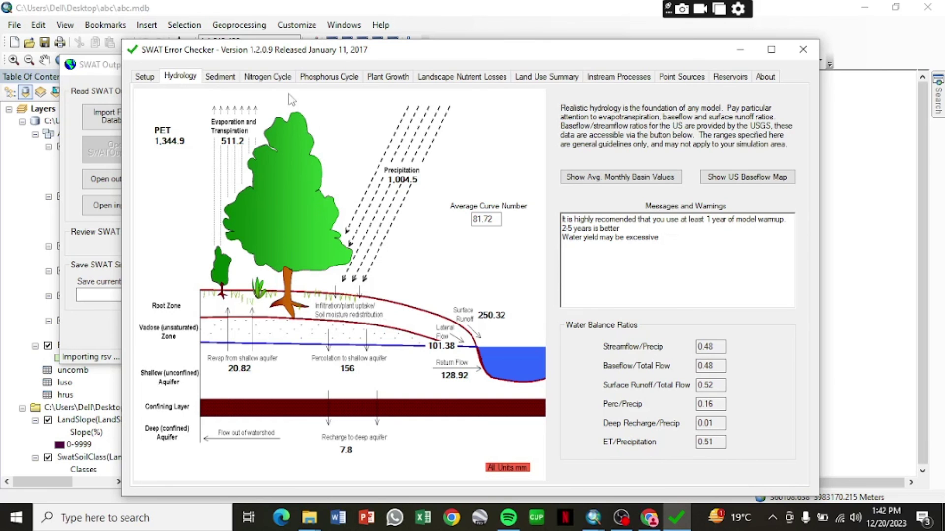
{"action": "left_click", "coordinate": [231, 80]}
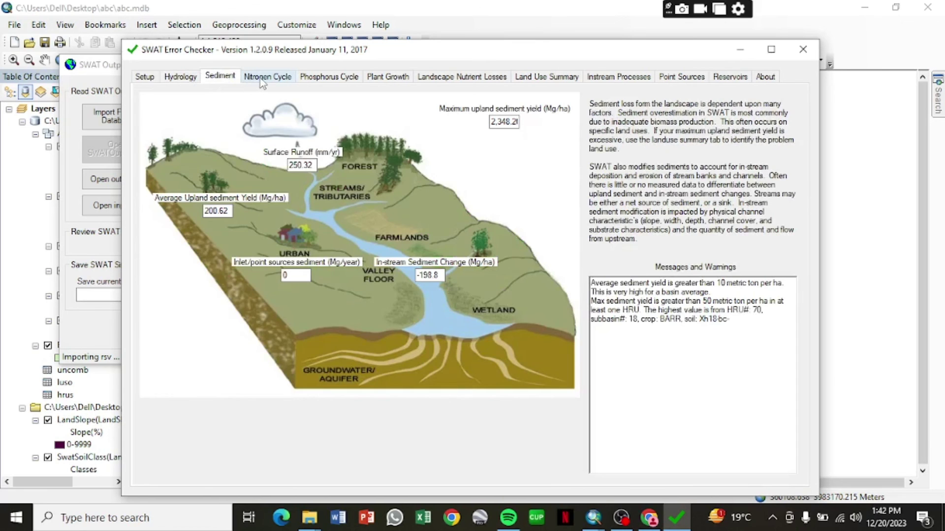
{"action": "left_click", "coordinate": [260, 78]}
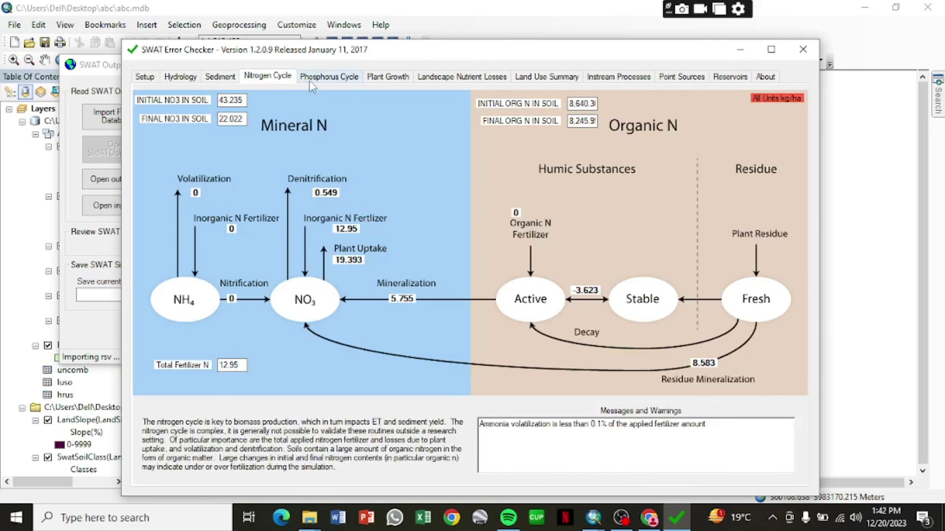
{"action": "left_click", "coordinate": [315, 82]}
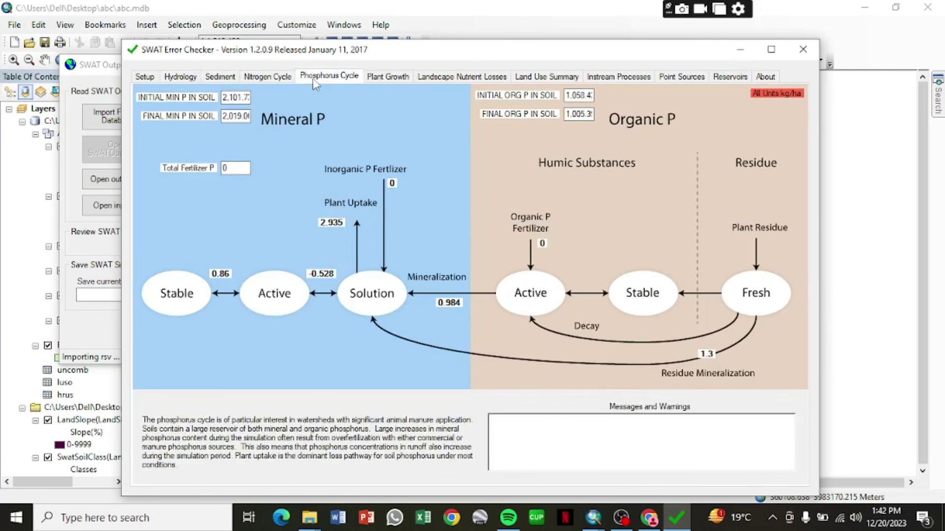
Review the point source, reservoir, in-stream process, landscape nutrient loss and plant growth results, and close SWAT Error Checker.
{"action": "left_click", "coordinate": [691, 79]}
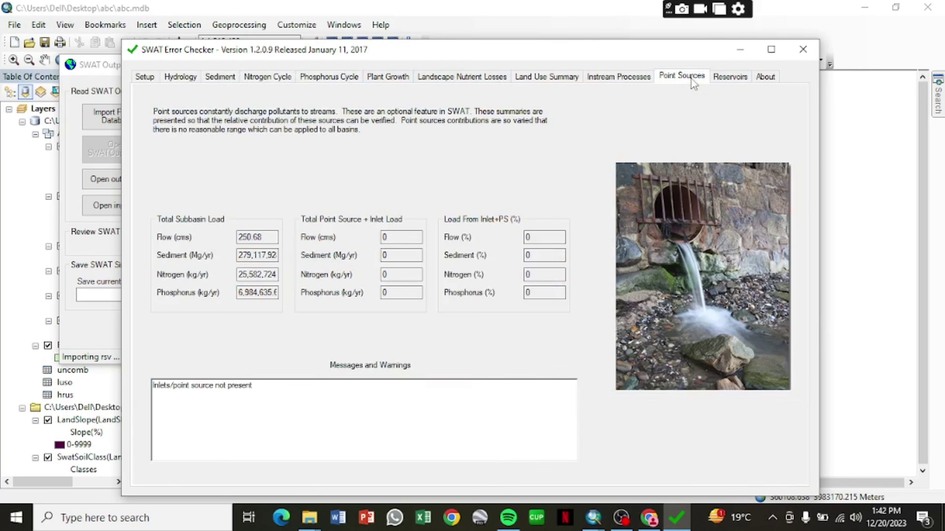
{"action": "left_click", "coordinate": [732, 79]}
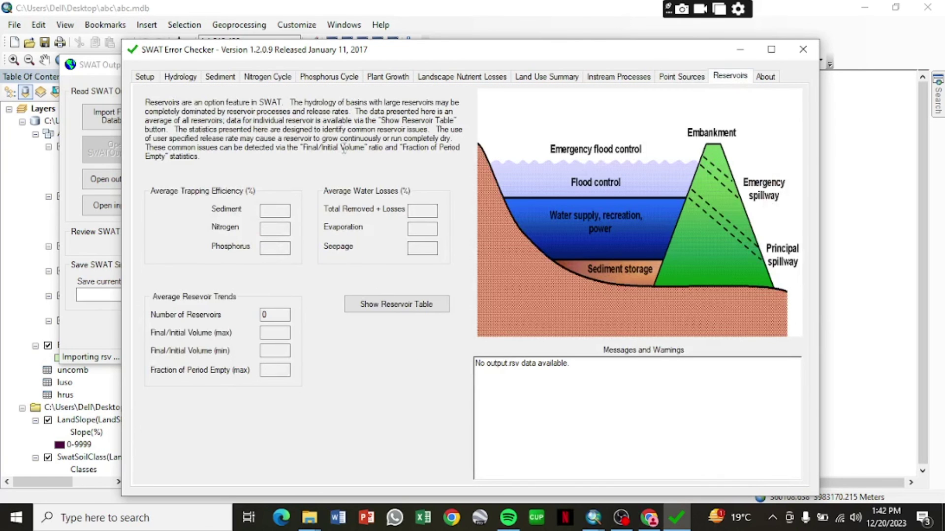
{"action": "left_click", "coordinate": [767, 77]}
{"action": "left_click", "coordinate": [618, 78]}
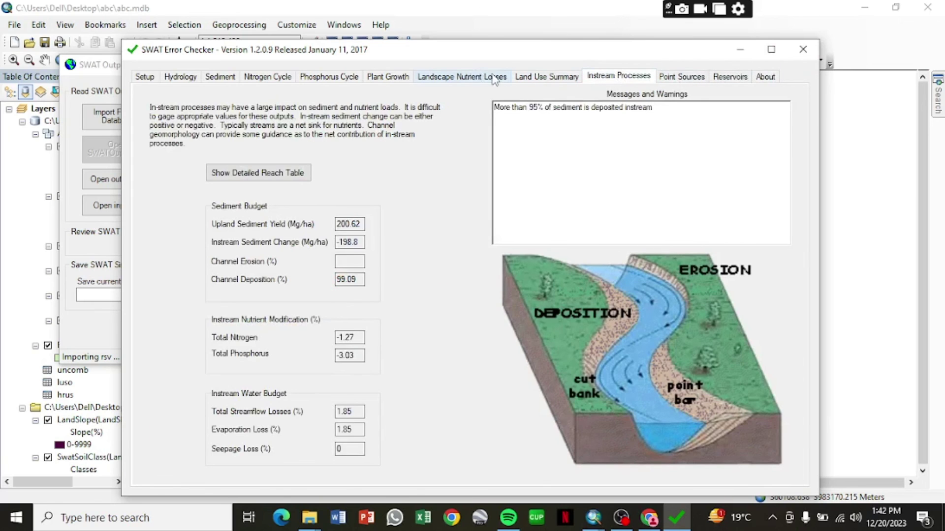
{"action": "left_click", "coordinate": [479, 77]}
{"action": "left_click", "coordinate": [386, 79]}
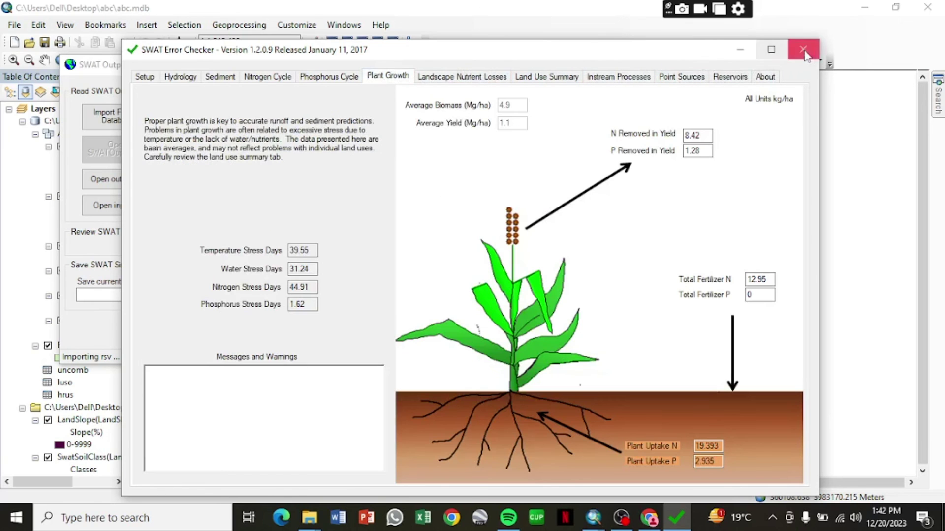
{"action": "left_click", "coordinate": [802, 49]}
Save the current SWAT simulation as ali..Sim1.
{"action": "left_click", "coordinate": [117, 296]}
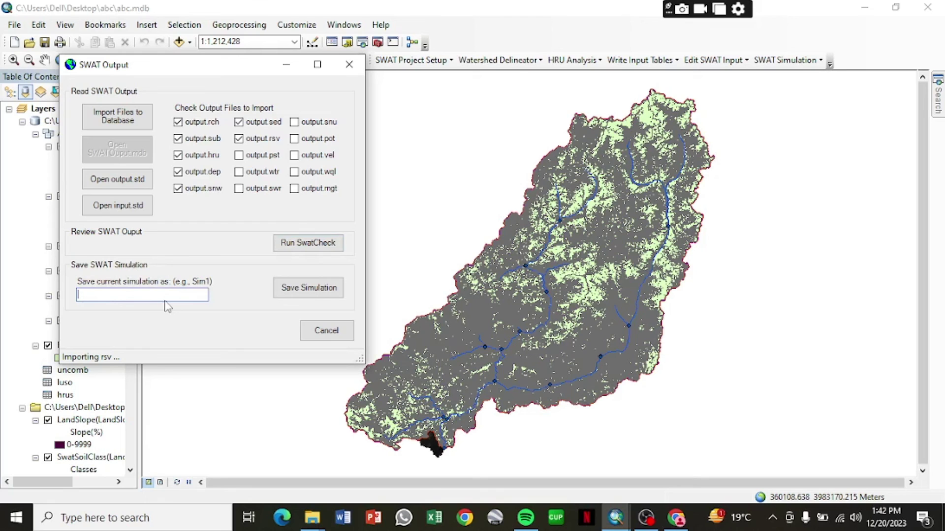
{"action": "type", "text": "ali..Sim1"}
{"action": "left_click", "coordinate": [311, 288]}
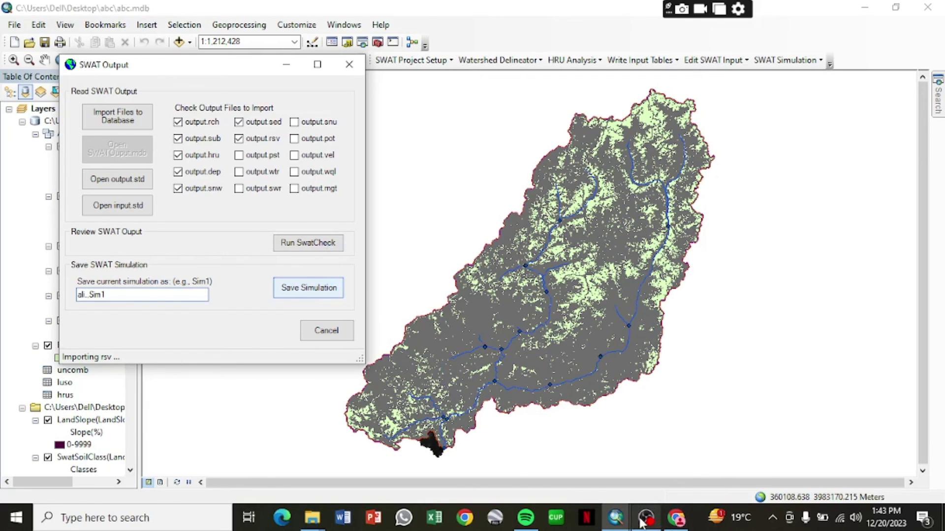
{"action": "mouse_move", "coordinate": [645, 516]}
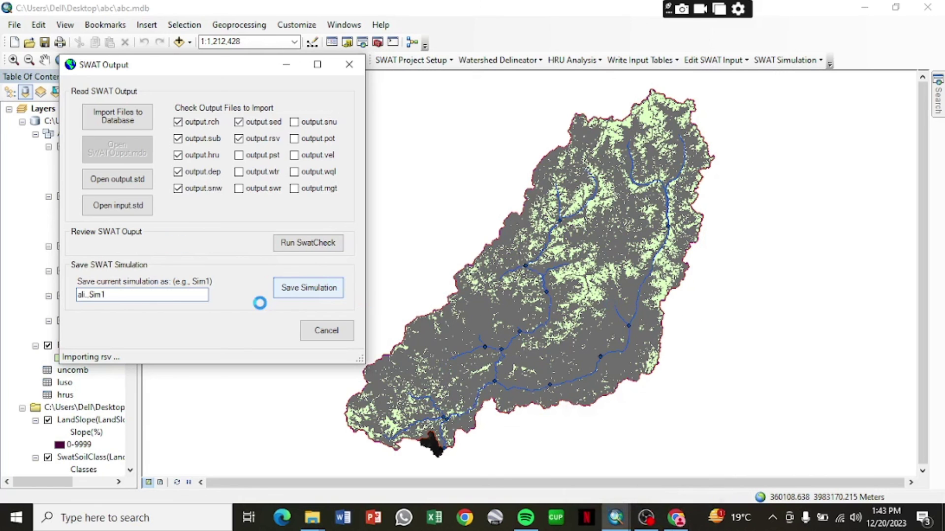
{"action": "mouse_move", "coordinate": [616, 516]}
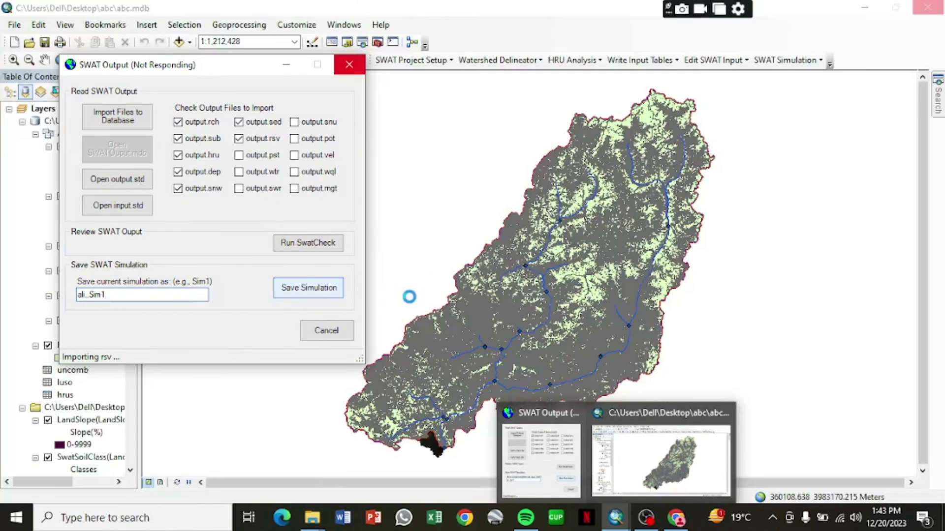
{"action": "left_click", "coordinate": [646, 516]}
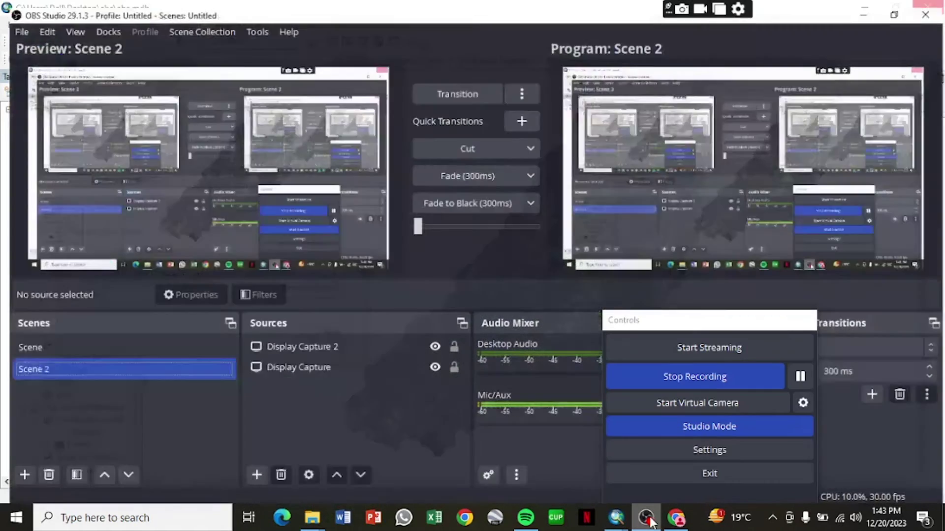
{"action": "left_click", "coordinate": [646, 516]}
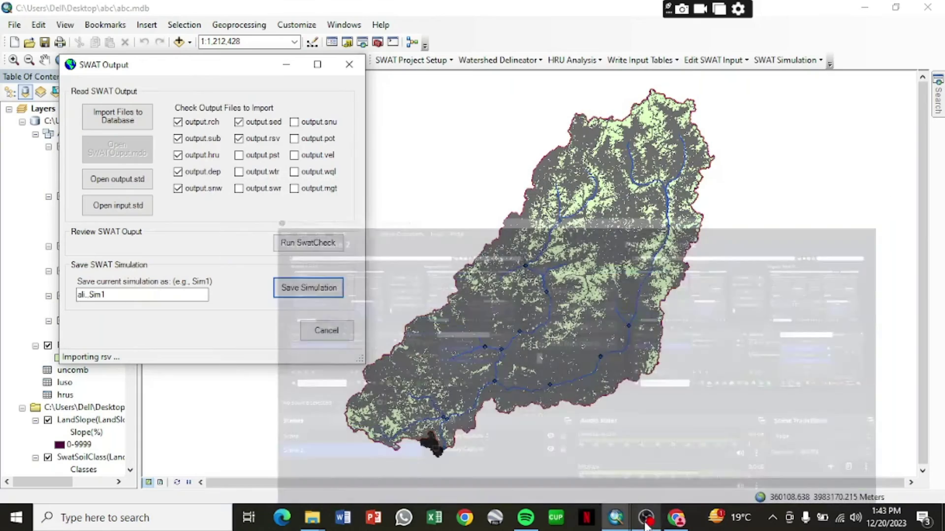
Close the SWAT Output window and exit the map document, saving the changes to abc.
{"action": "left_click", "coordinate": [363, 65]}
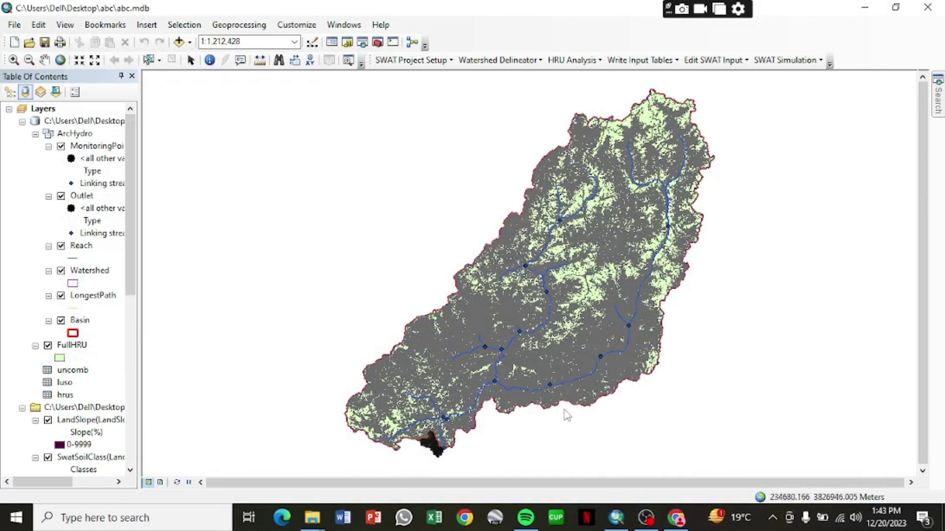
{"action": "mouse_move", "coordinate": [642, 517]}
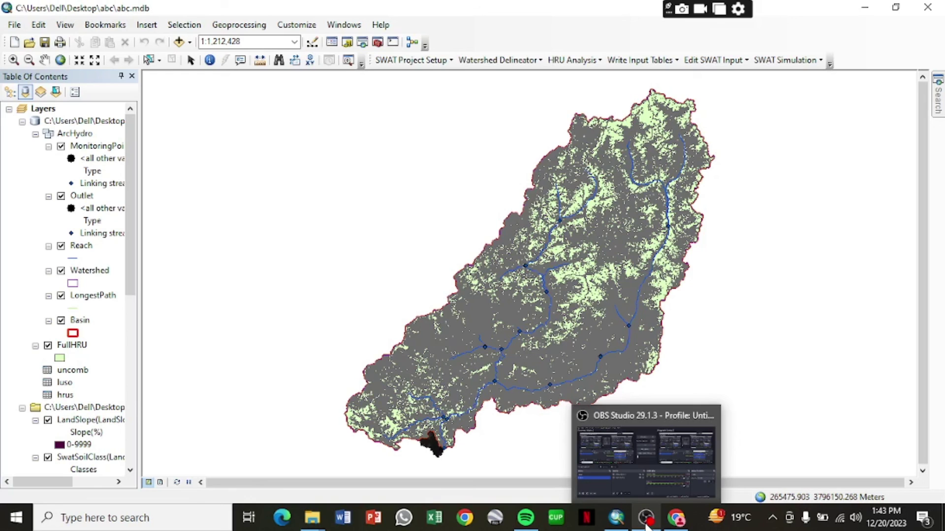
{"action": "left_click", "coordinate": [927, 7]}
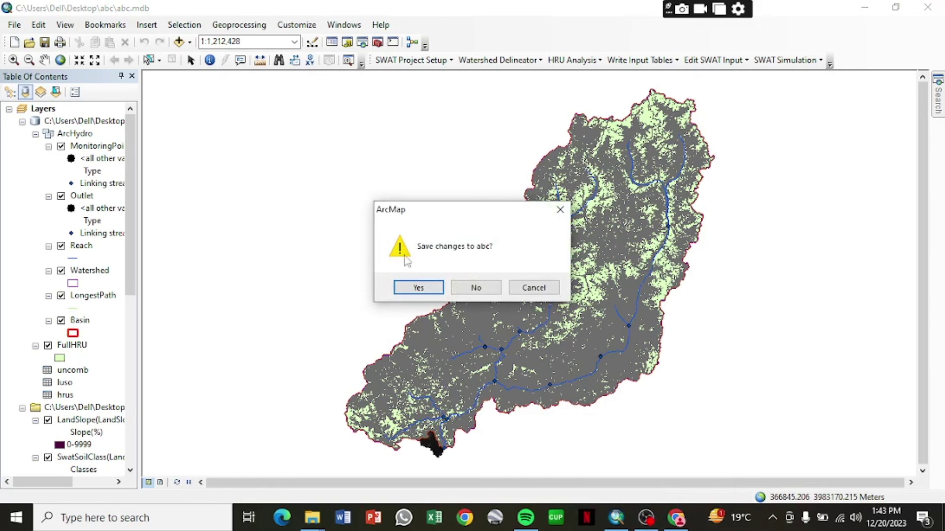
{"action": "left_click", "coordinate": [419, 289]}
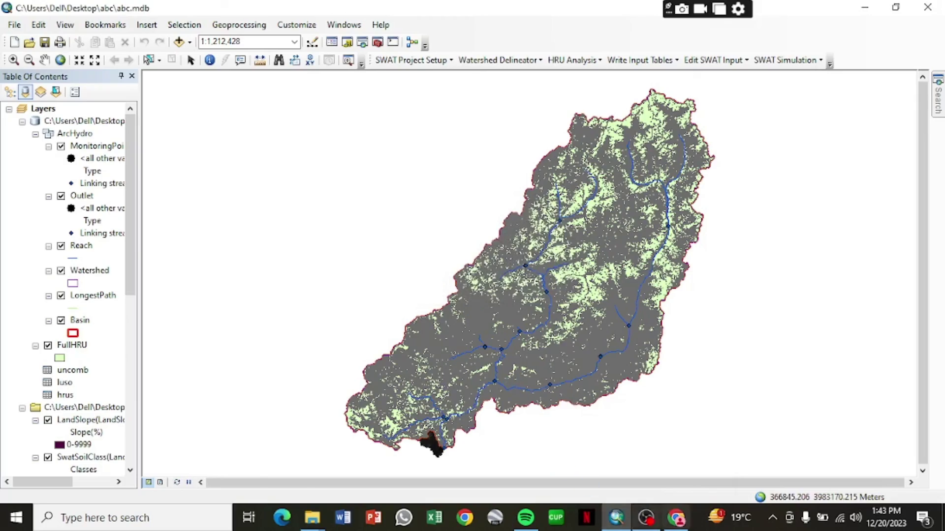